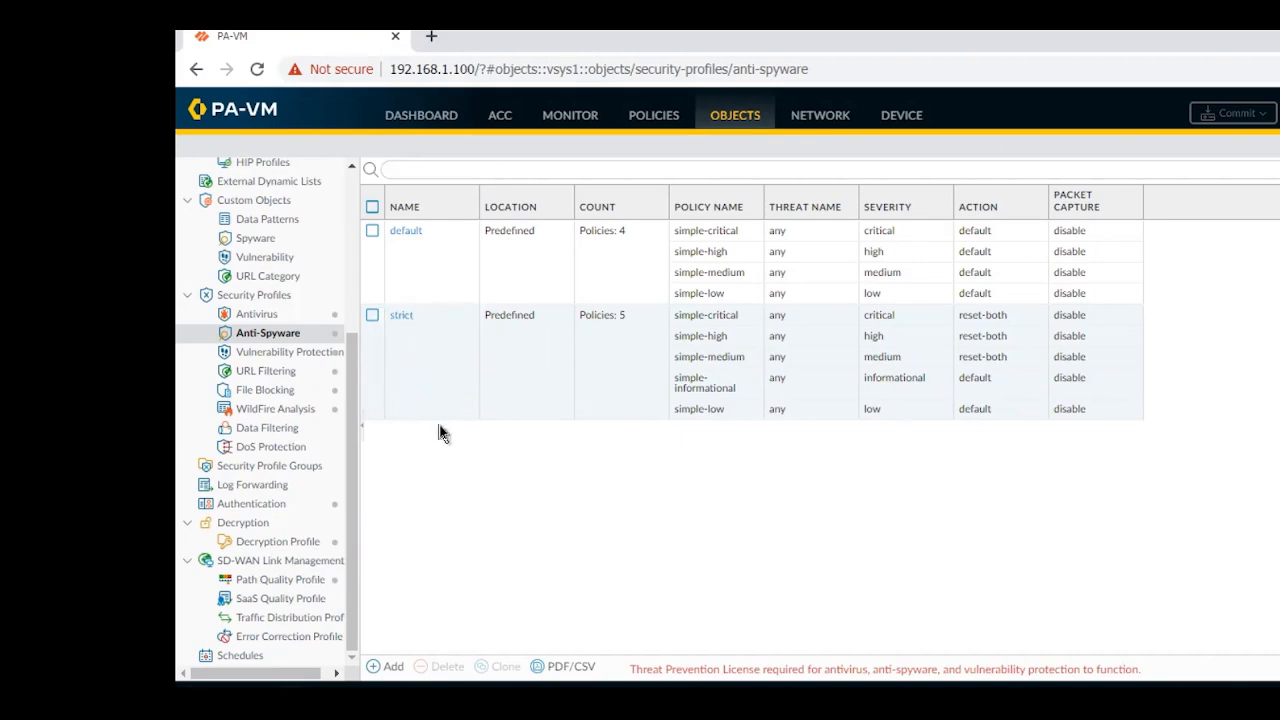
Start a new Anti-Spyware profile and name it "Anti-SpyWare Policy", leaving the description empty
left_click(372, 316)
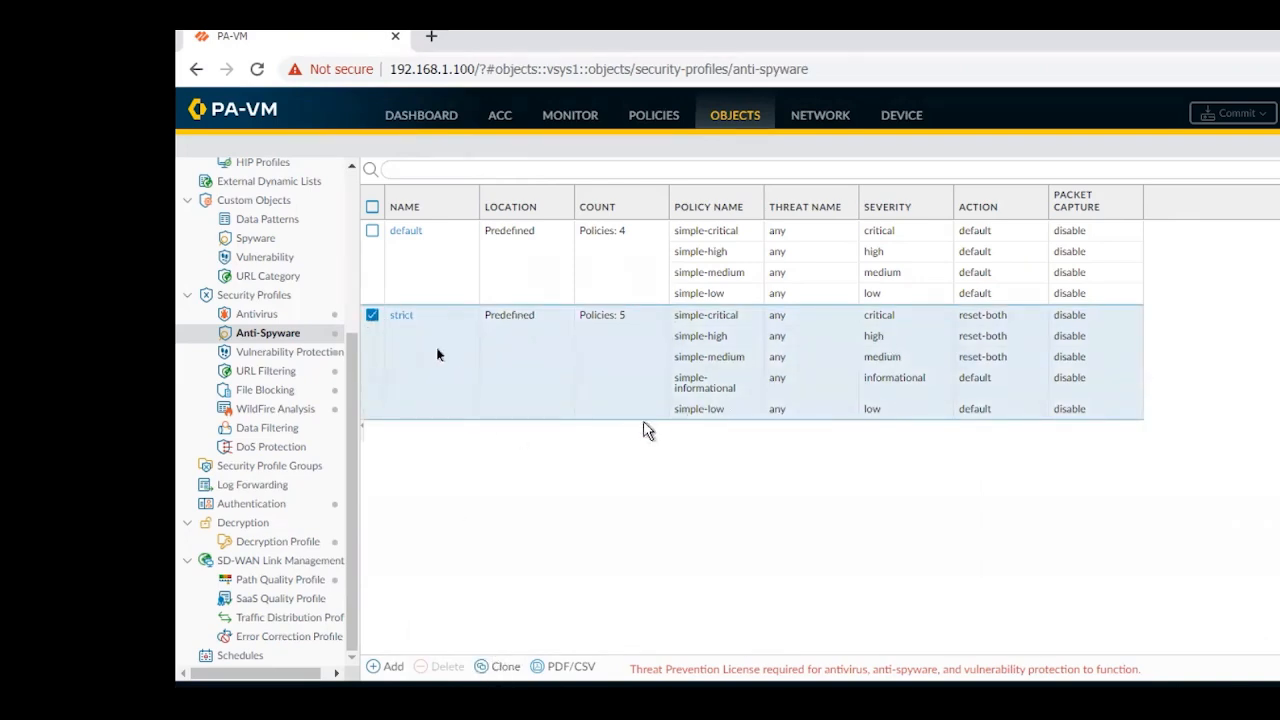
left_click(372, 316)
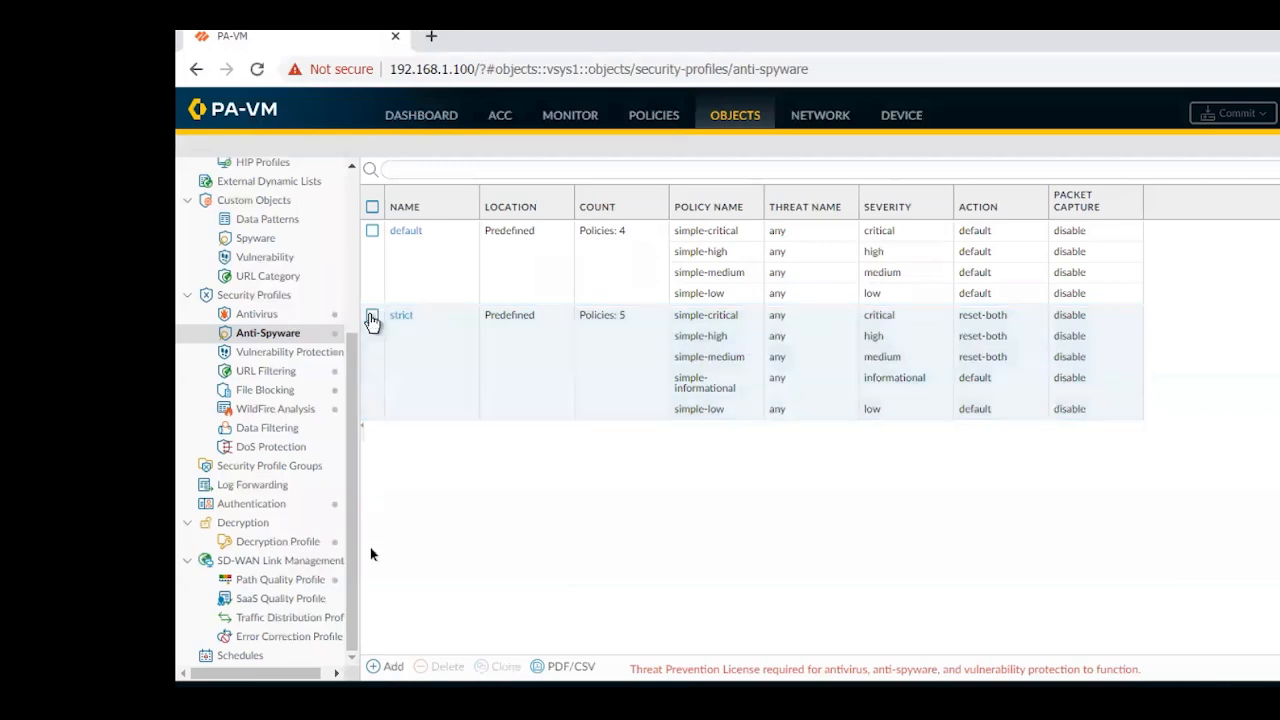
left_click(376, 670)
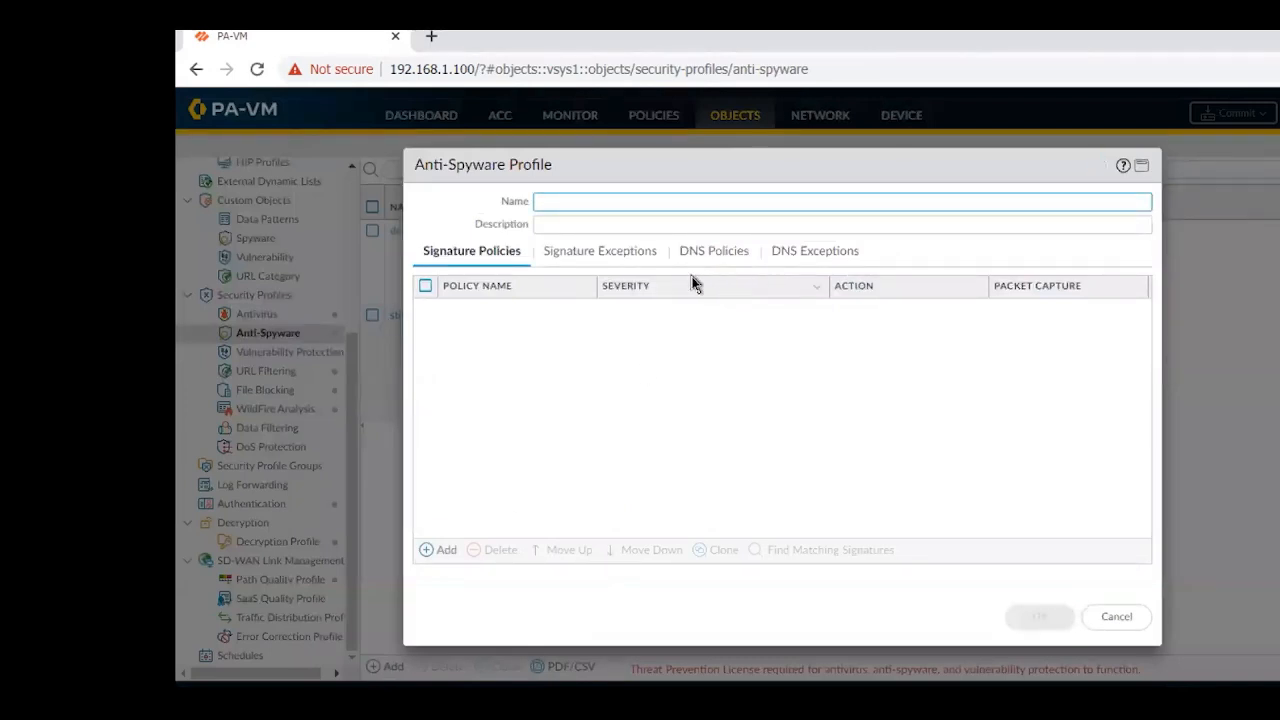
left_click(426, 552)
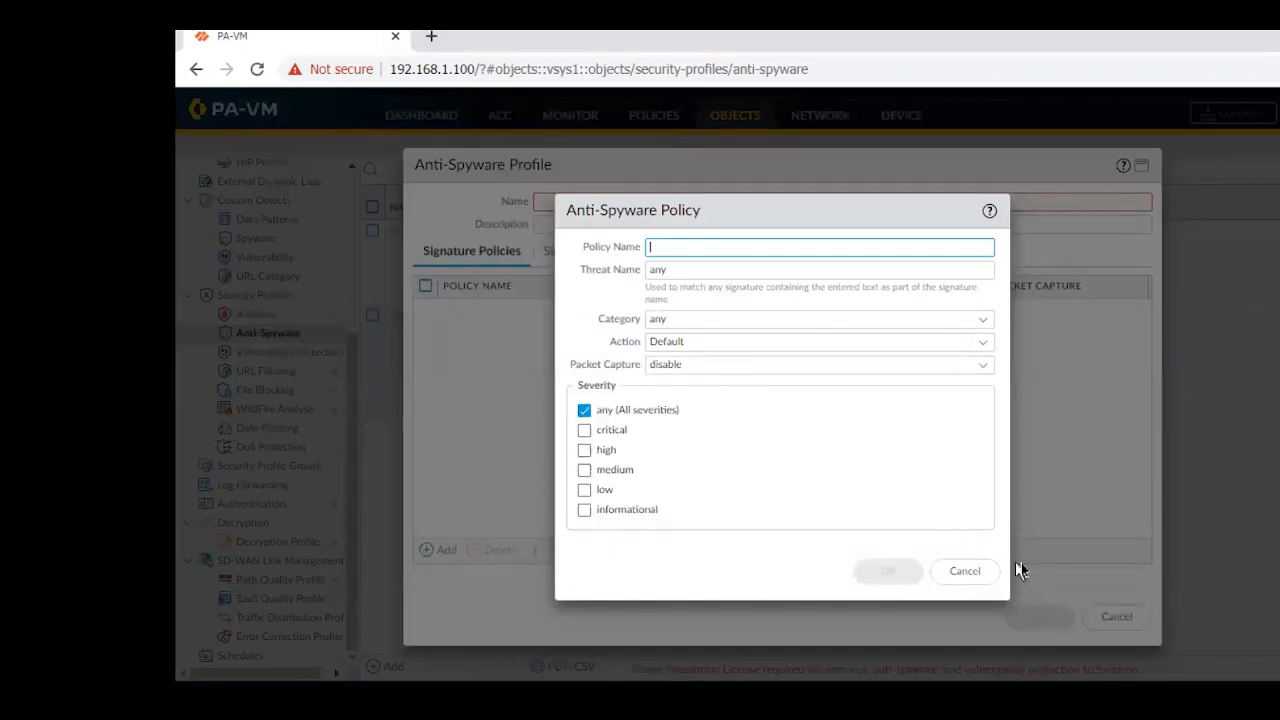
left_click(967, 580)
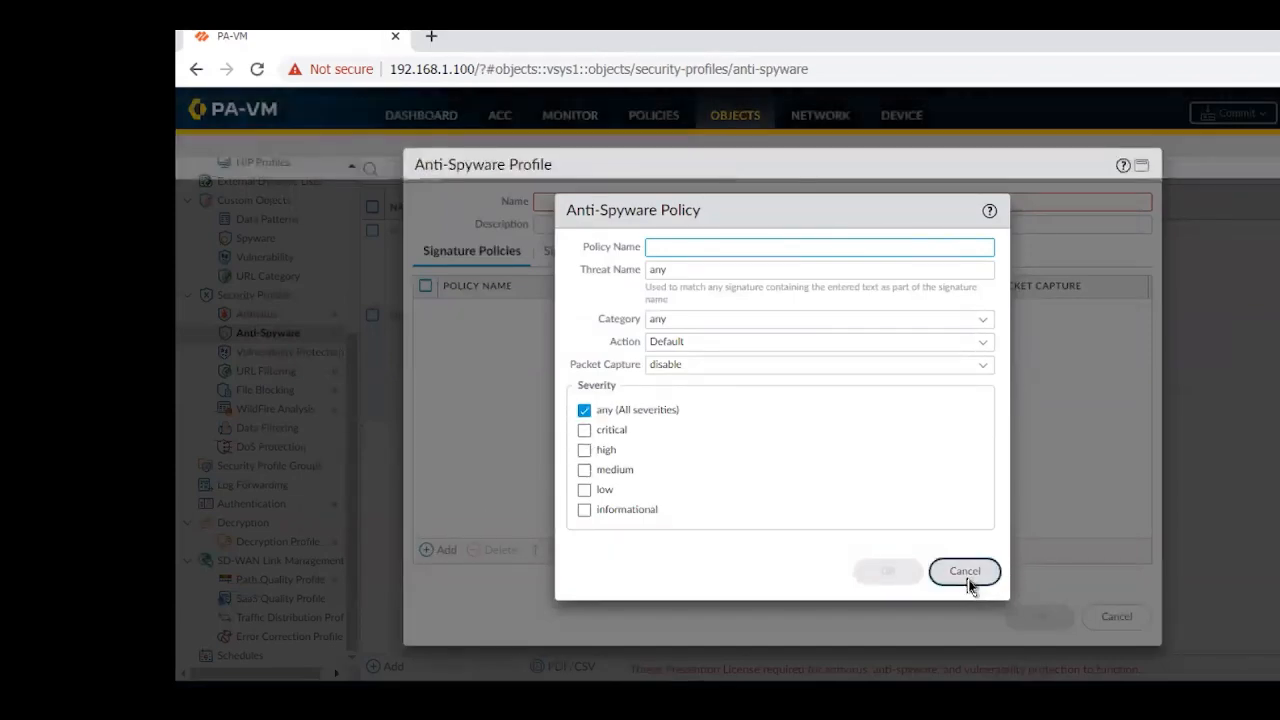
left_click(576, 203)
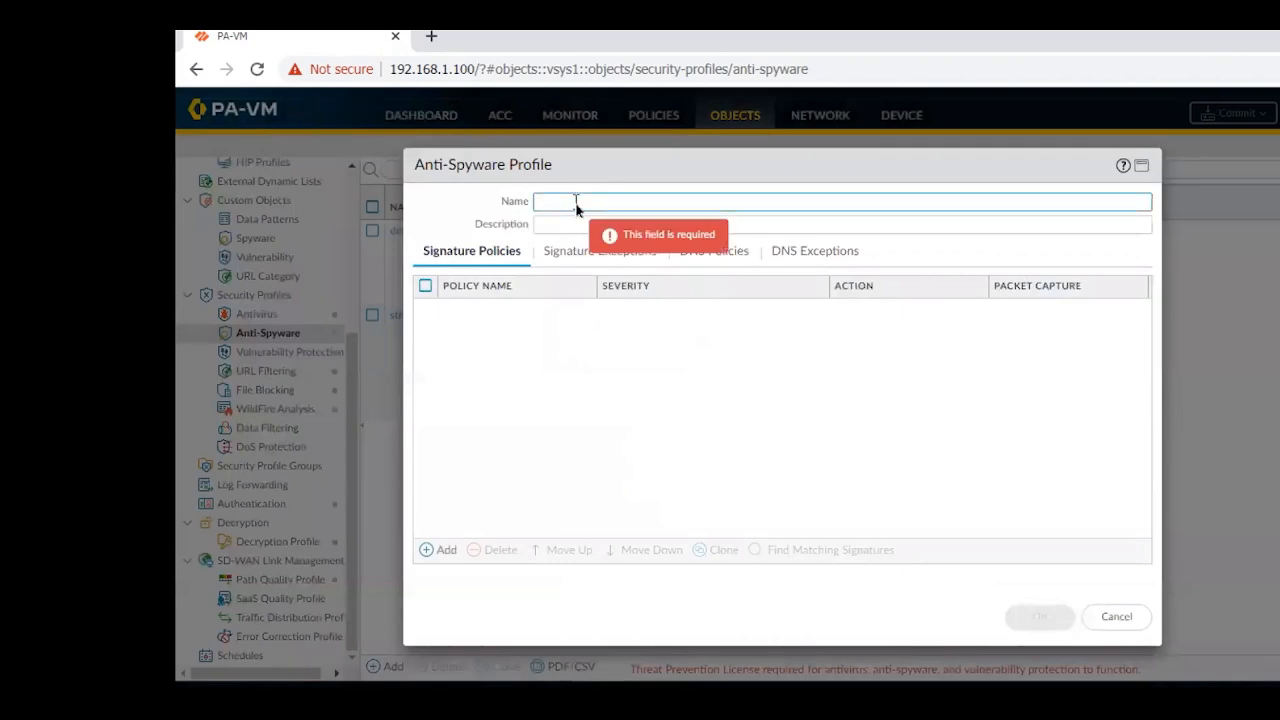
type("Anti-S")
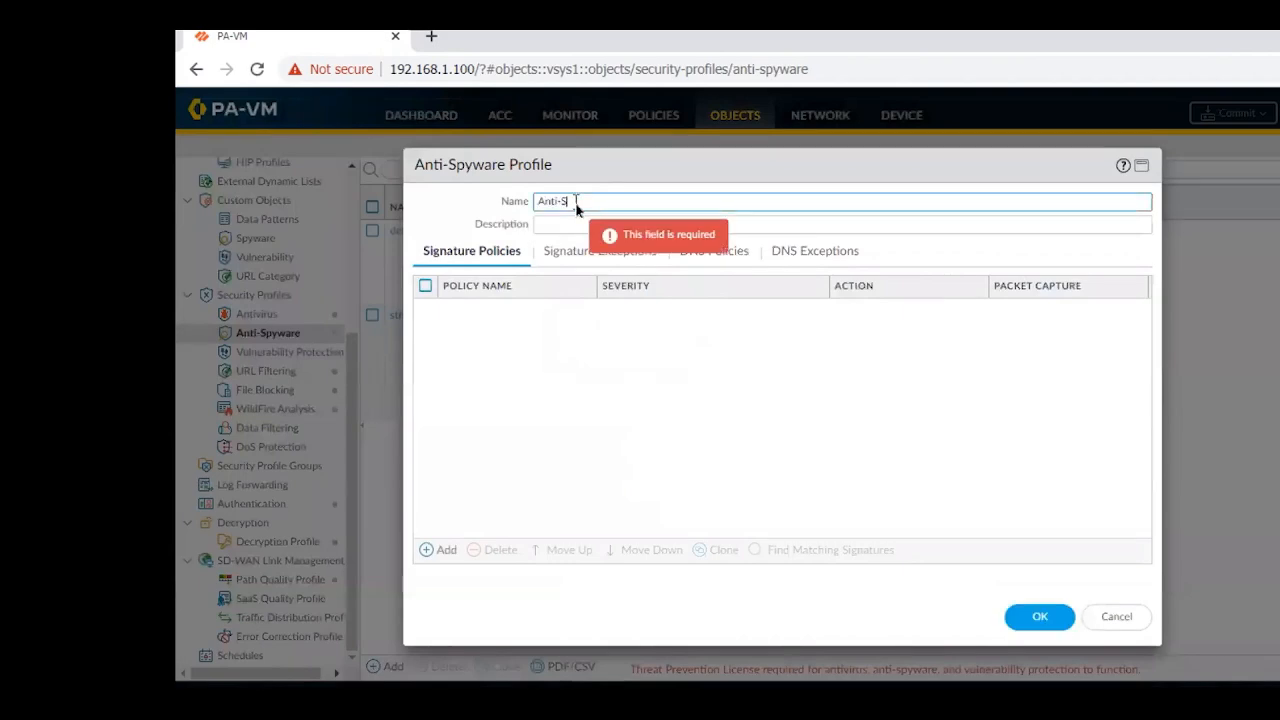
type("pyWare Pol")
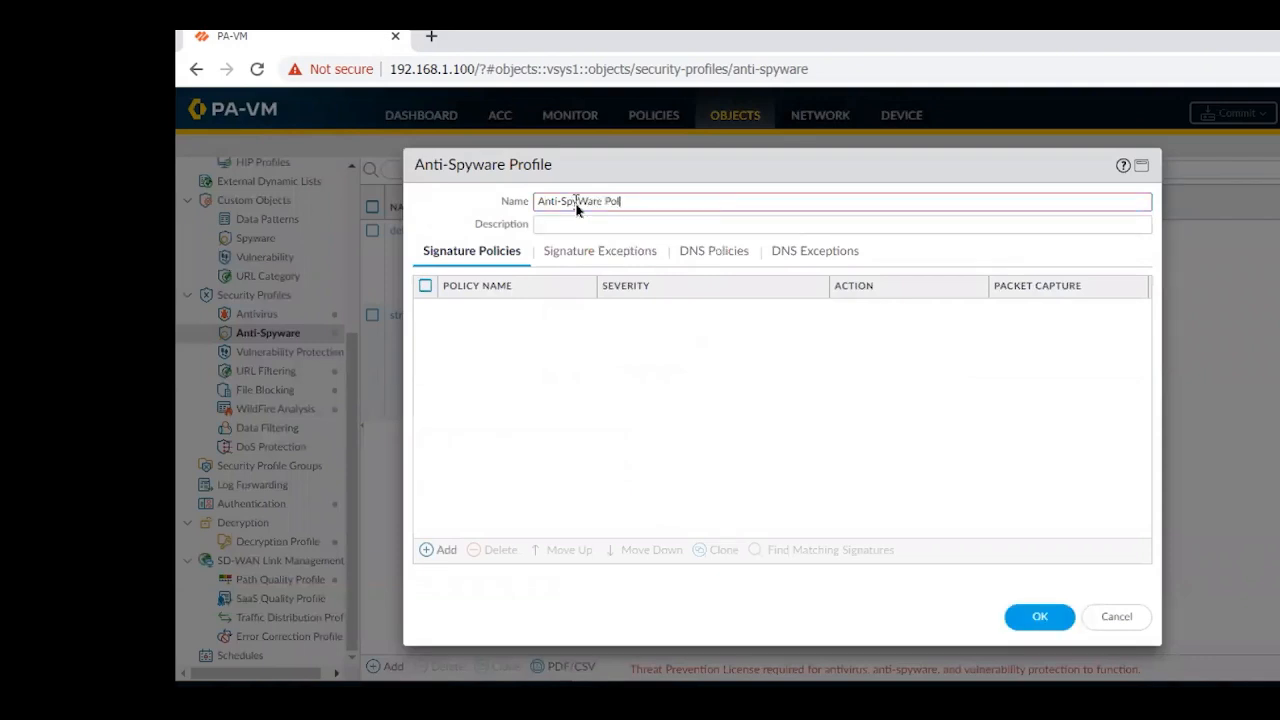
type("icy")
left_click(568, 224)
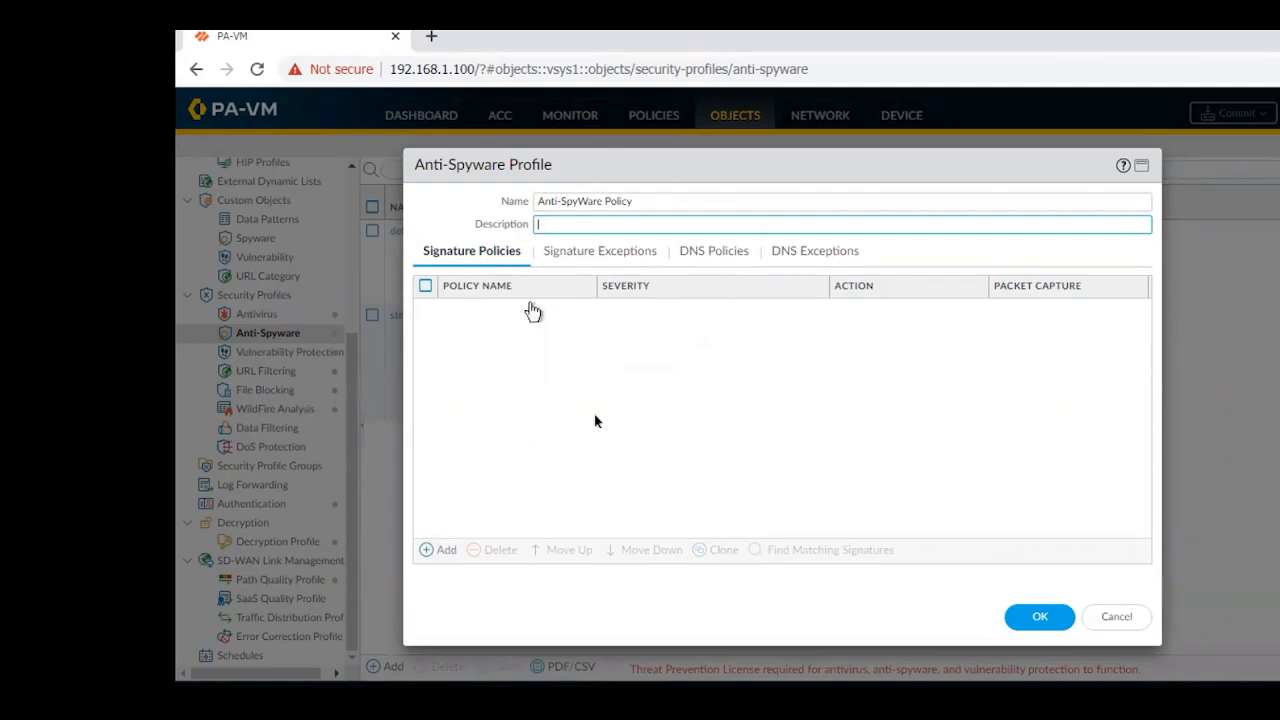
Add a signature policy to the profile and name it "Anti-SpyWare Policy"
left_click(431, 555)
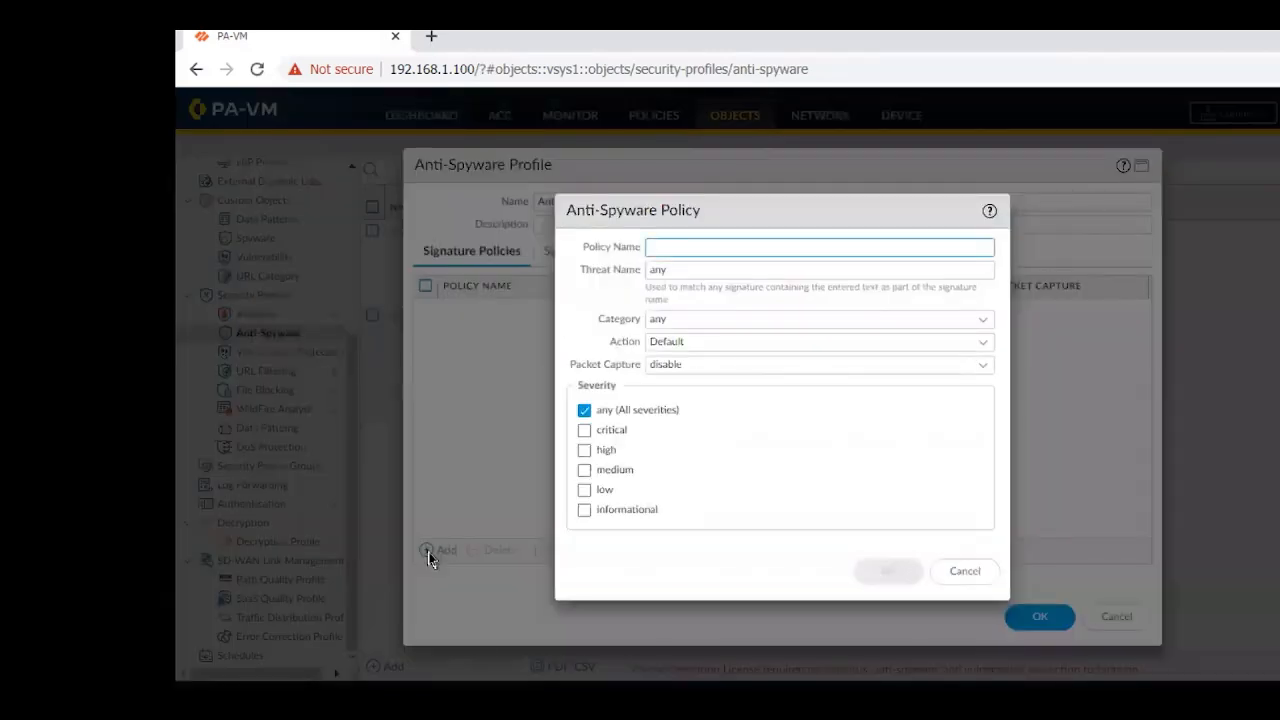
type("Anti-")
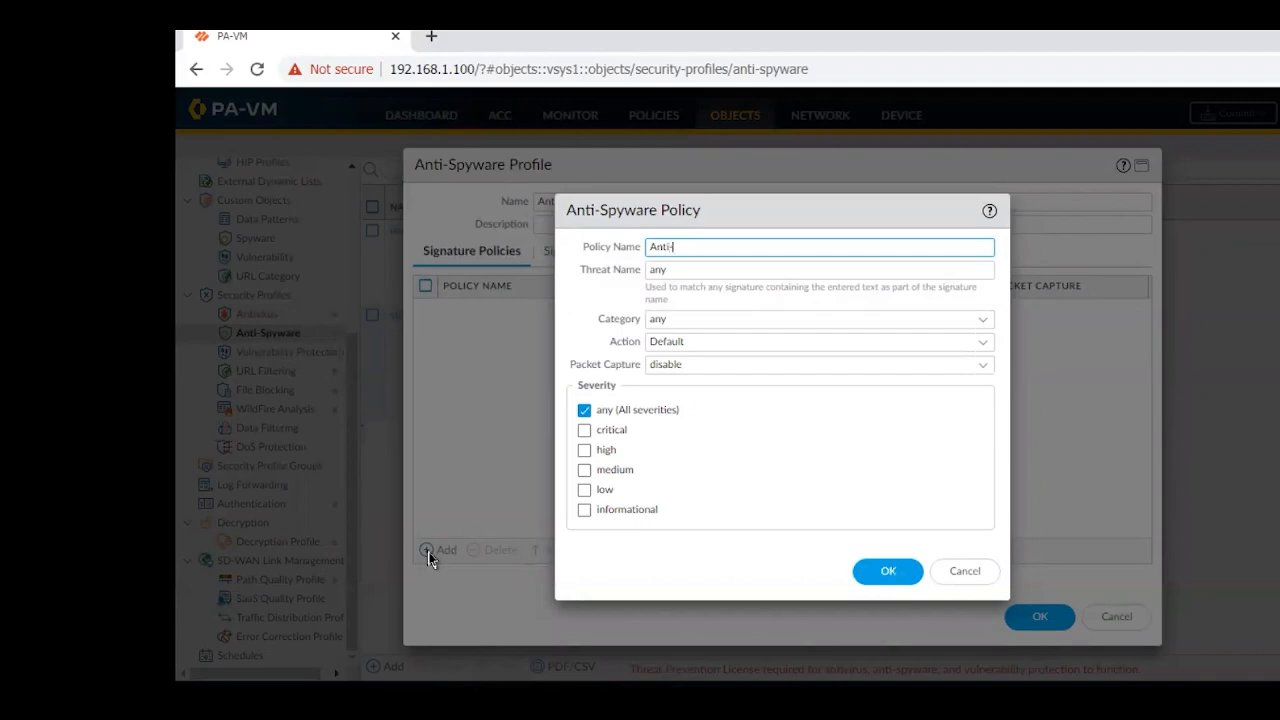
type("SpyWare Policy")
Look through the available threat categories, set the signature policy's category to adware and its action to Drop
left_click(984, 320)
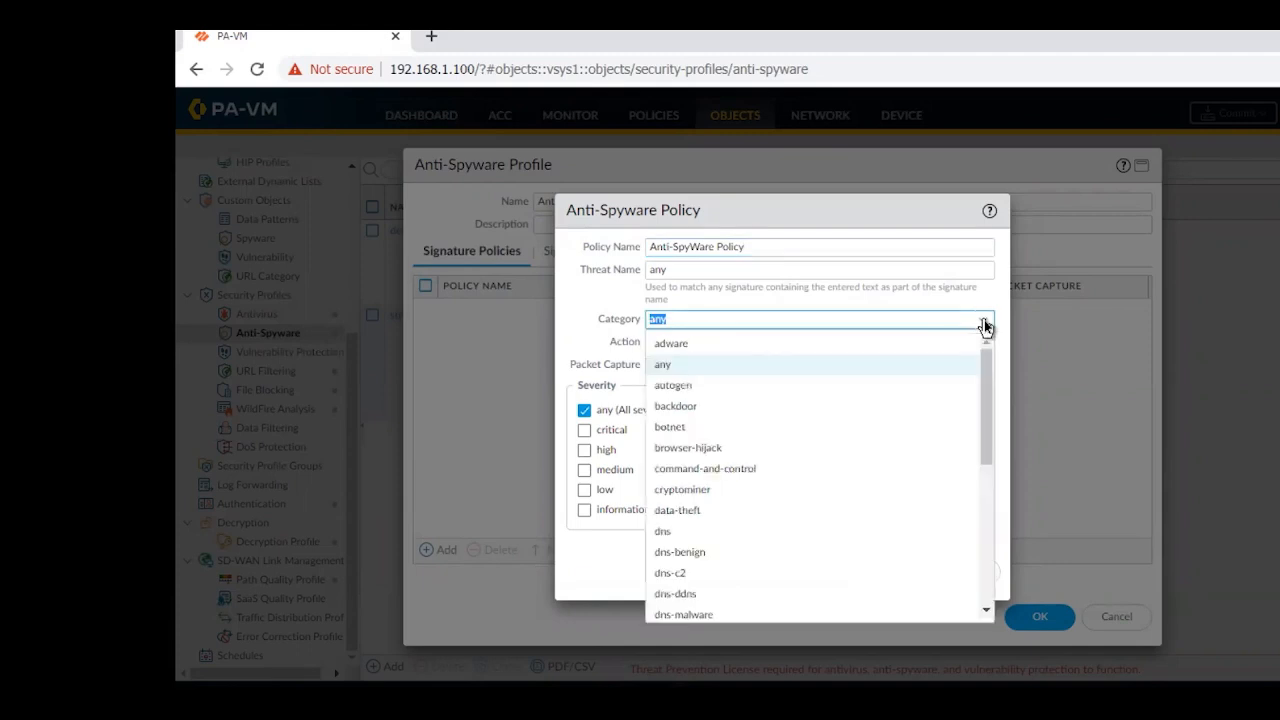
left_click_drag(982, 383, 965, 558)
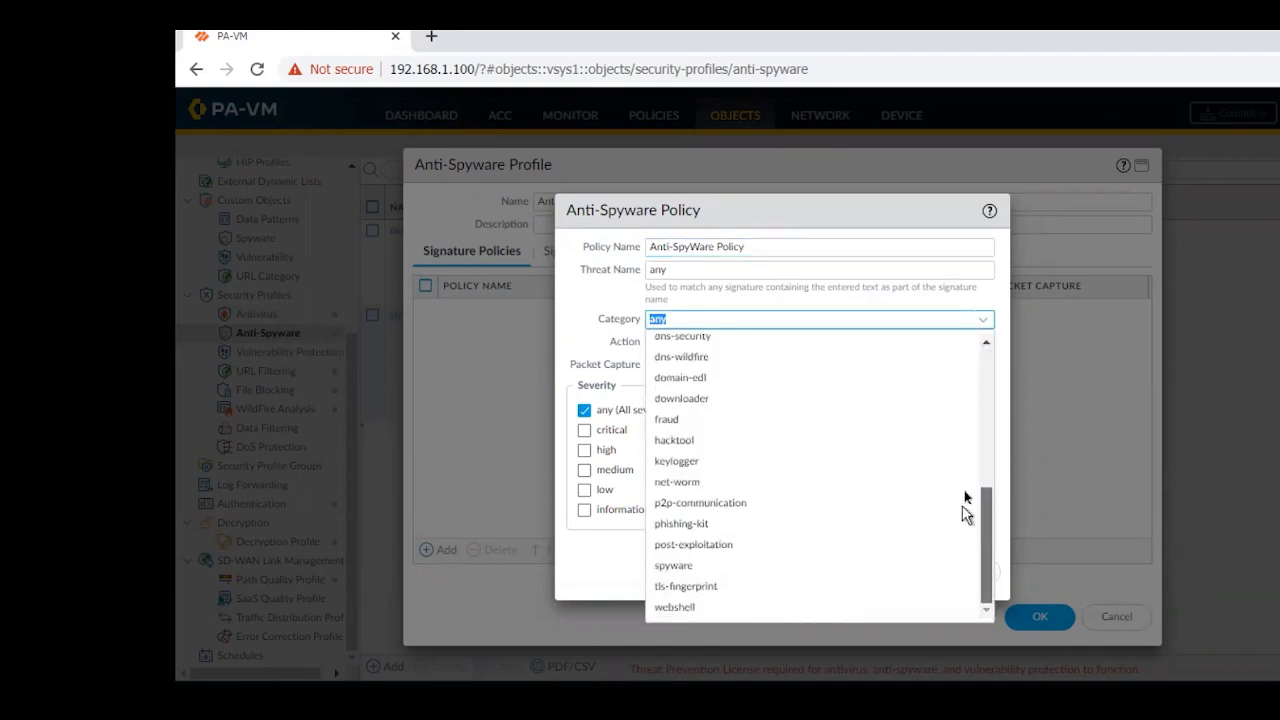
left_click_drag(963, 509, 977, 343)
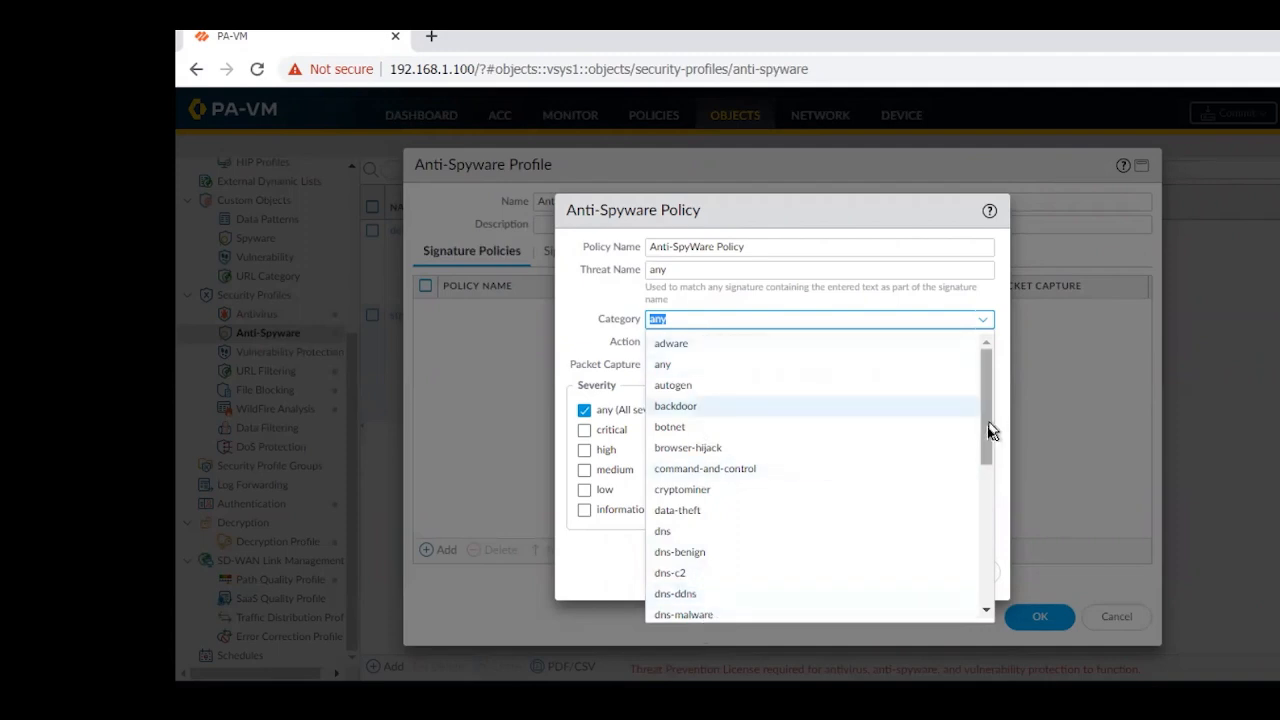
left_click_drag(987, 426, 966, 617)
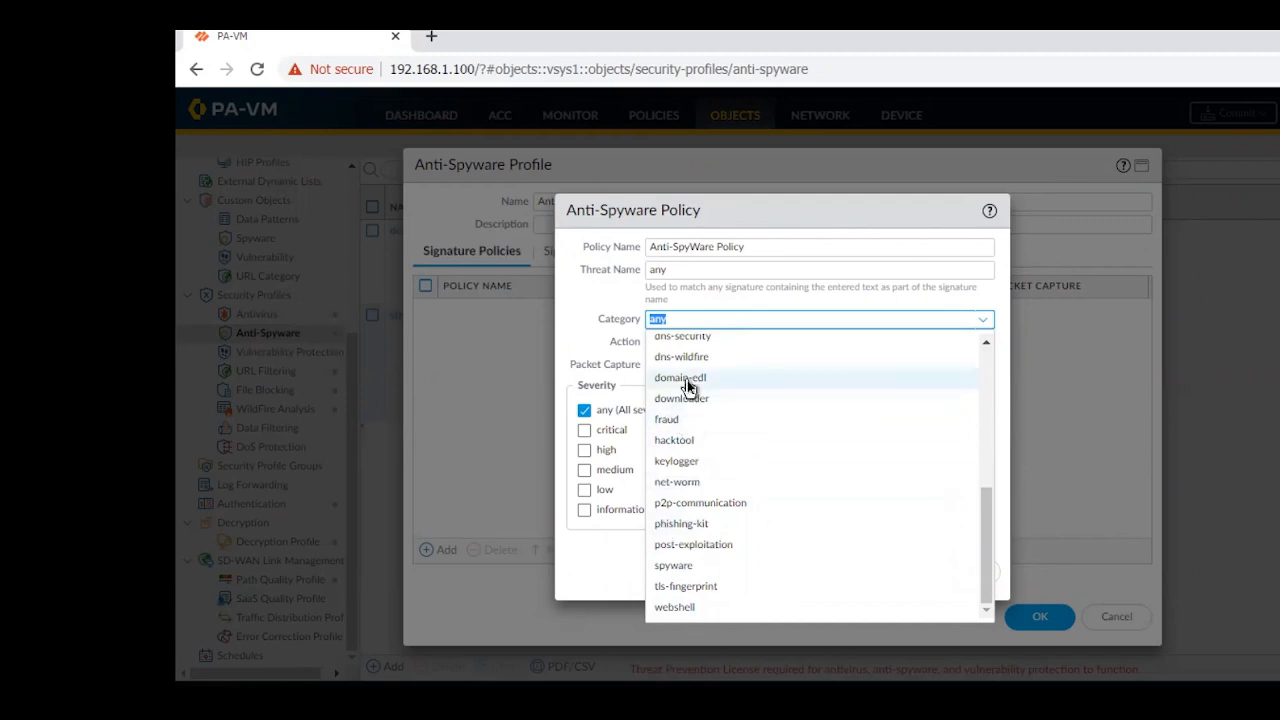
left_click(600, 326)
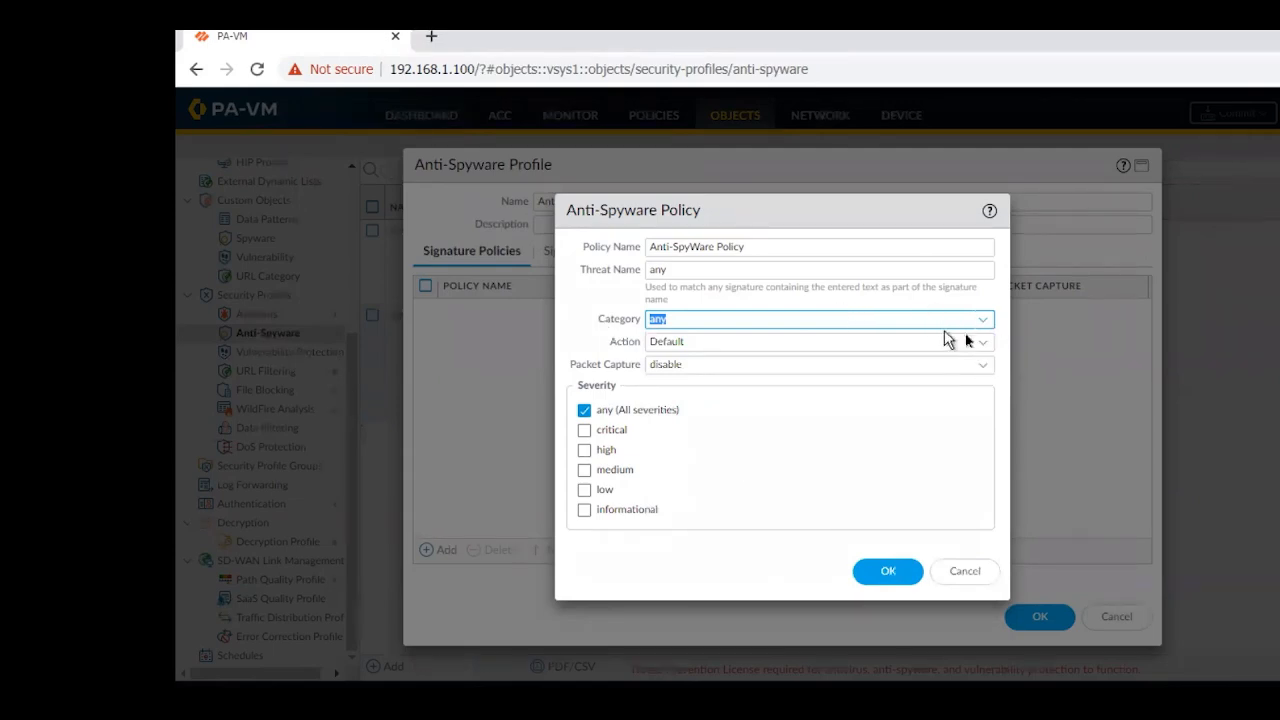
left_click(985, 322)
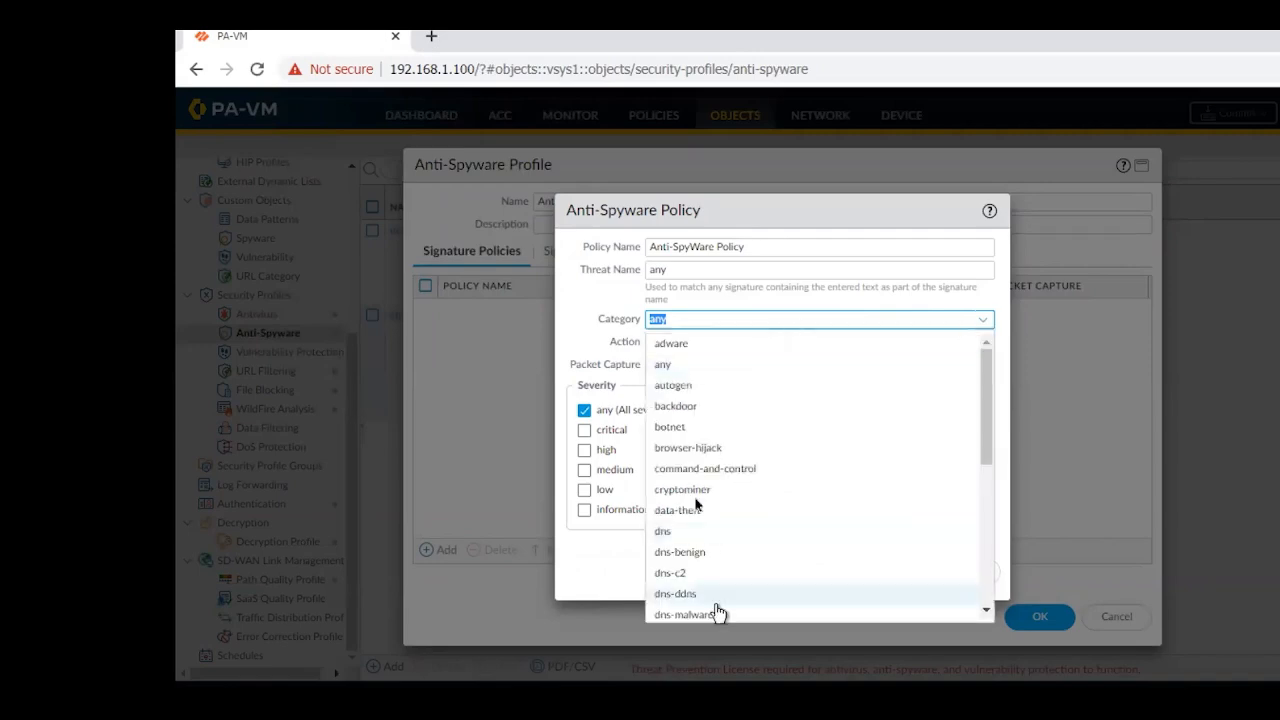
left_click(680, 350)
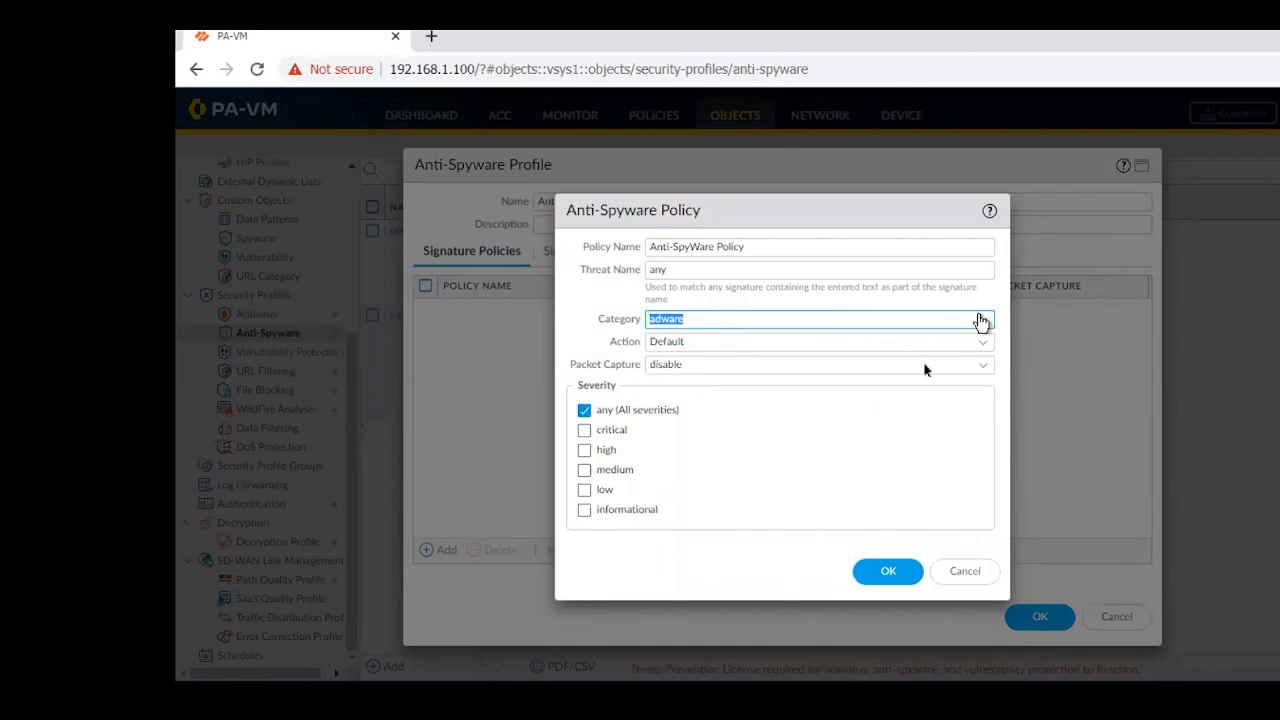
left_click(980, 343)
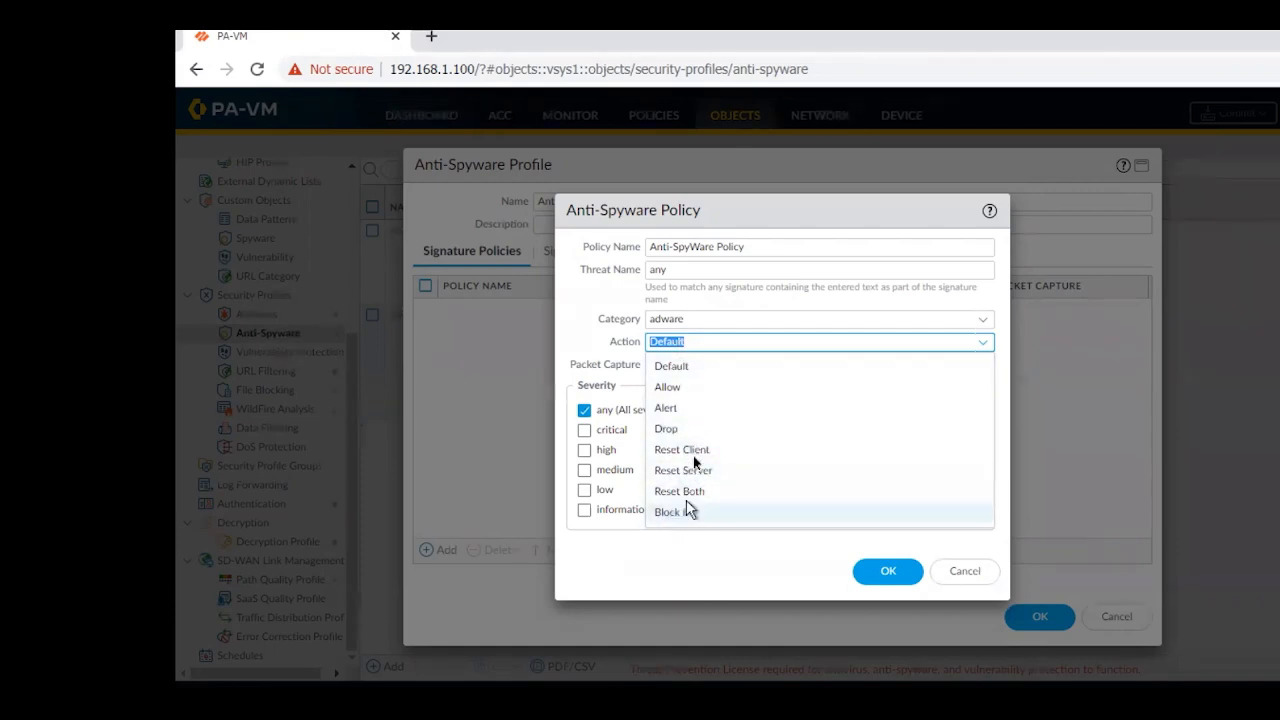
left_click(676, 429)
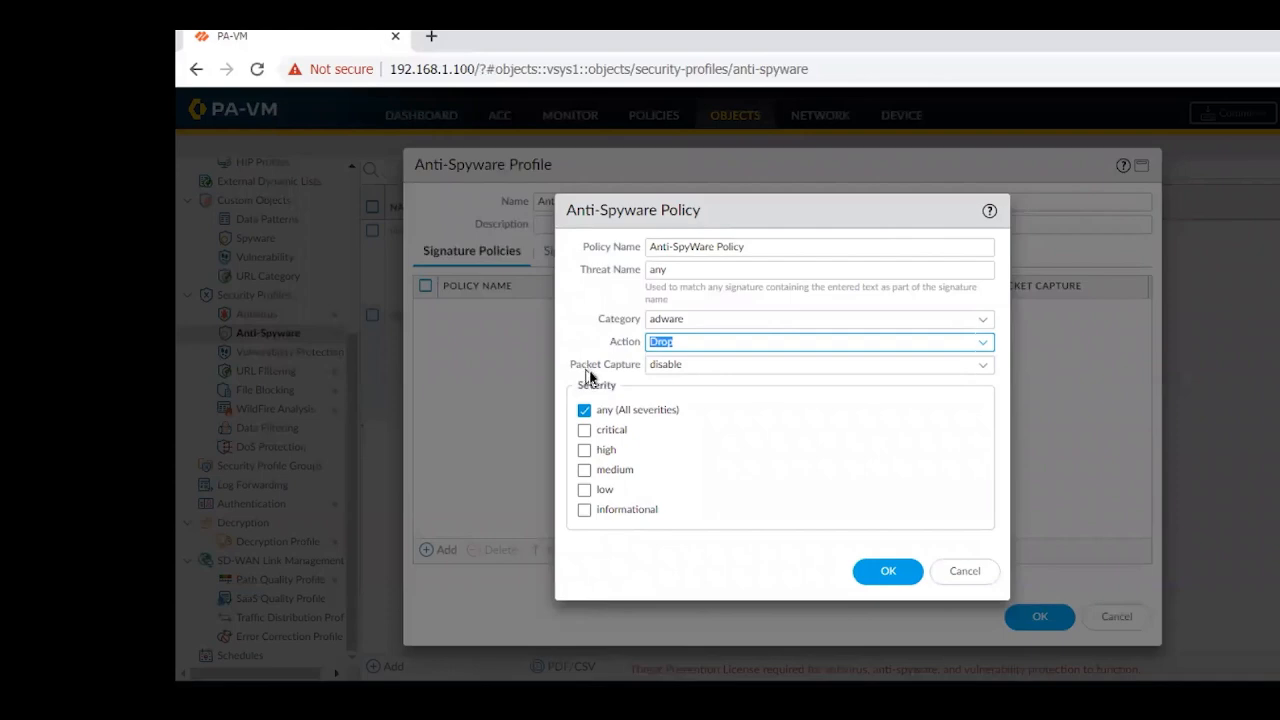
Try the single-packet and extended-capture options for the policy's packet capture, and return it to disable
left_click(979, 366)
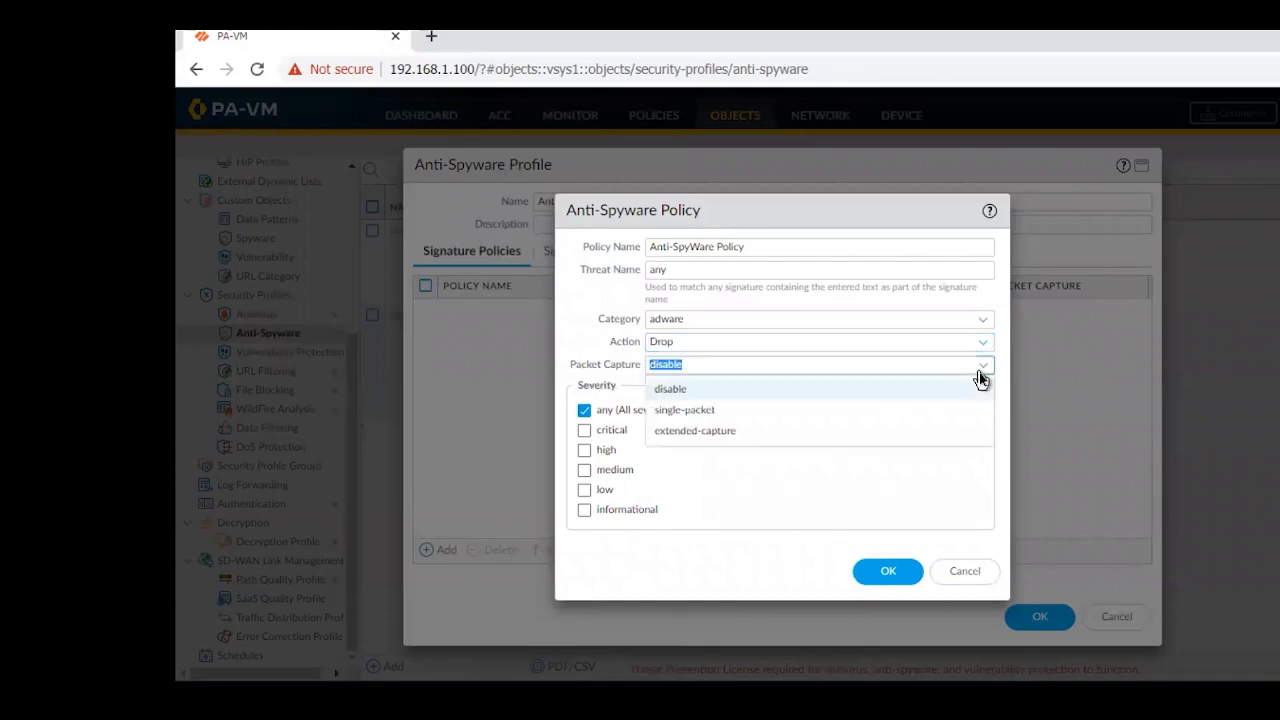
left_click(682, 412)
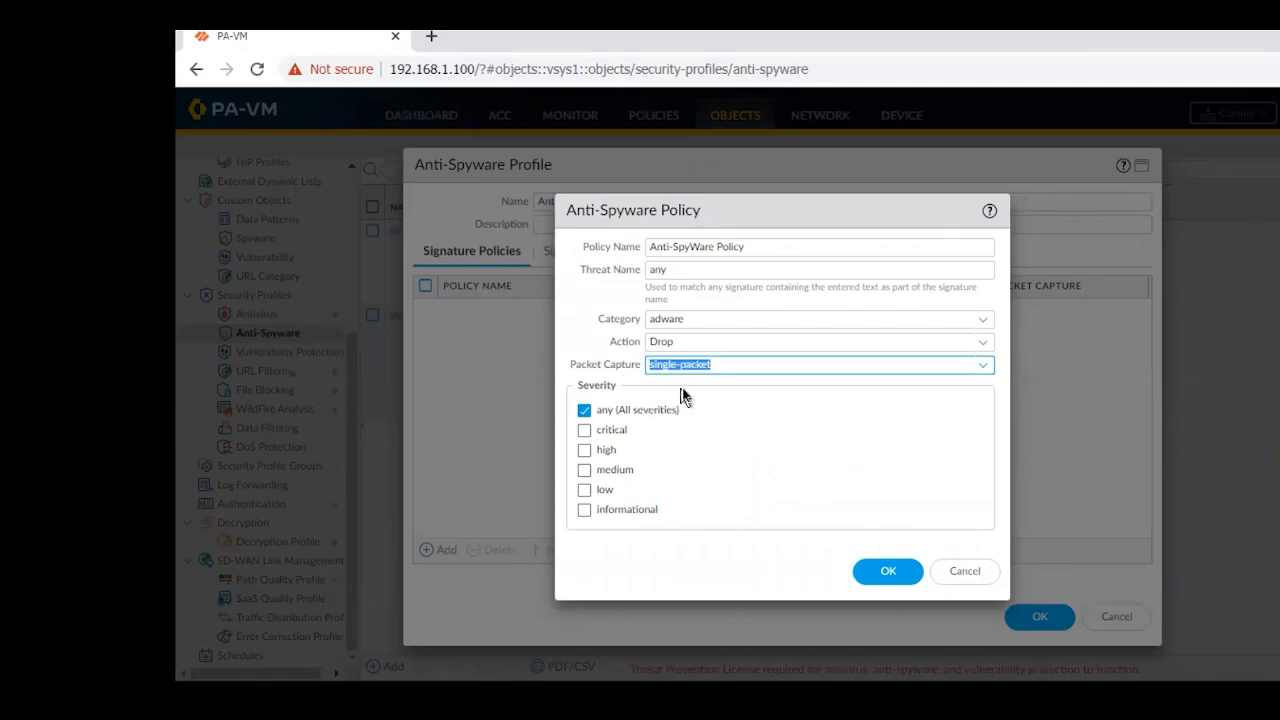
left_click(984, 366)
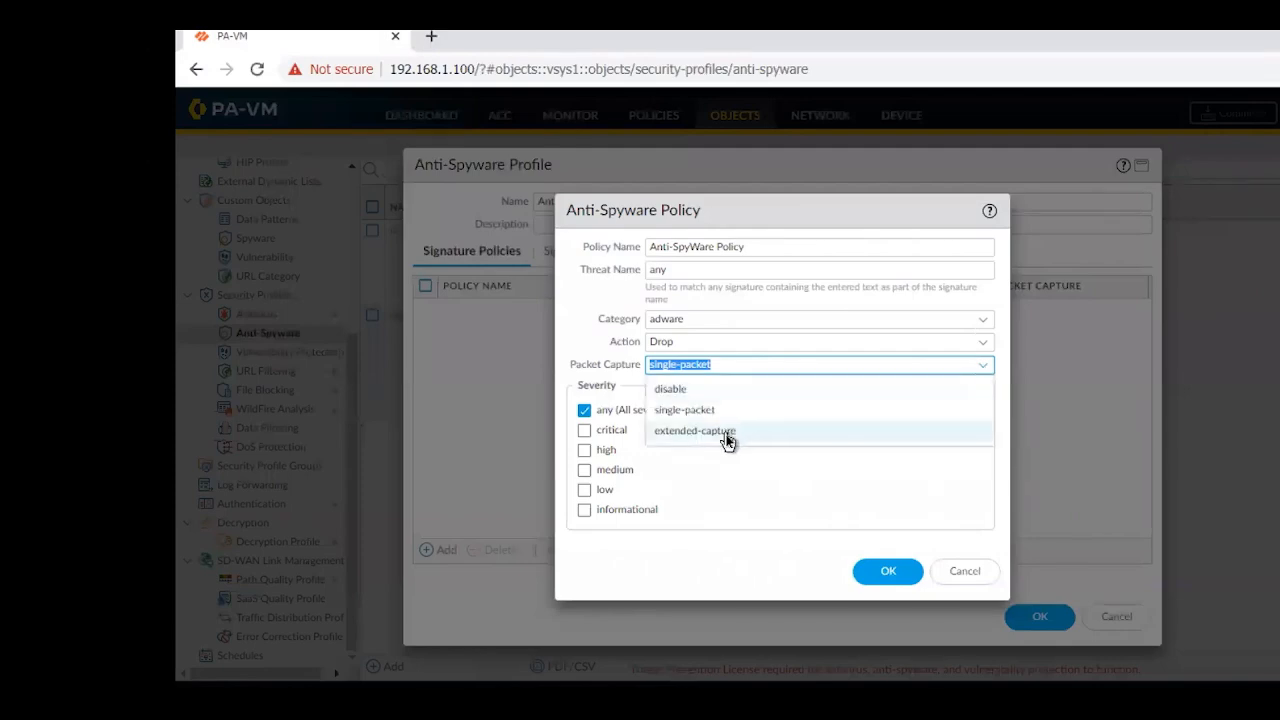
left_click(727, 438)
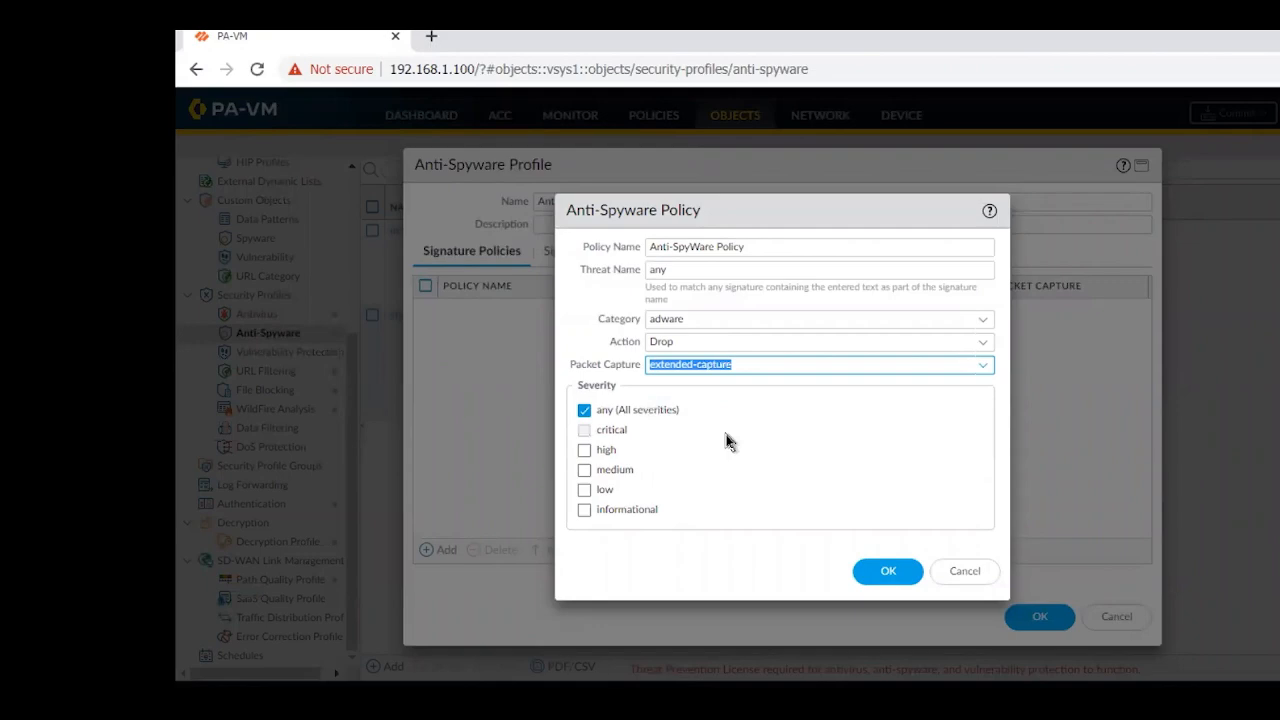
left_click(984, 366)
left_click(686, 390)
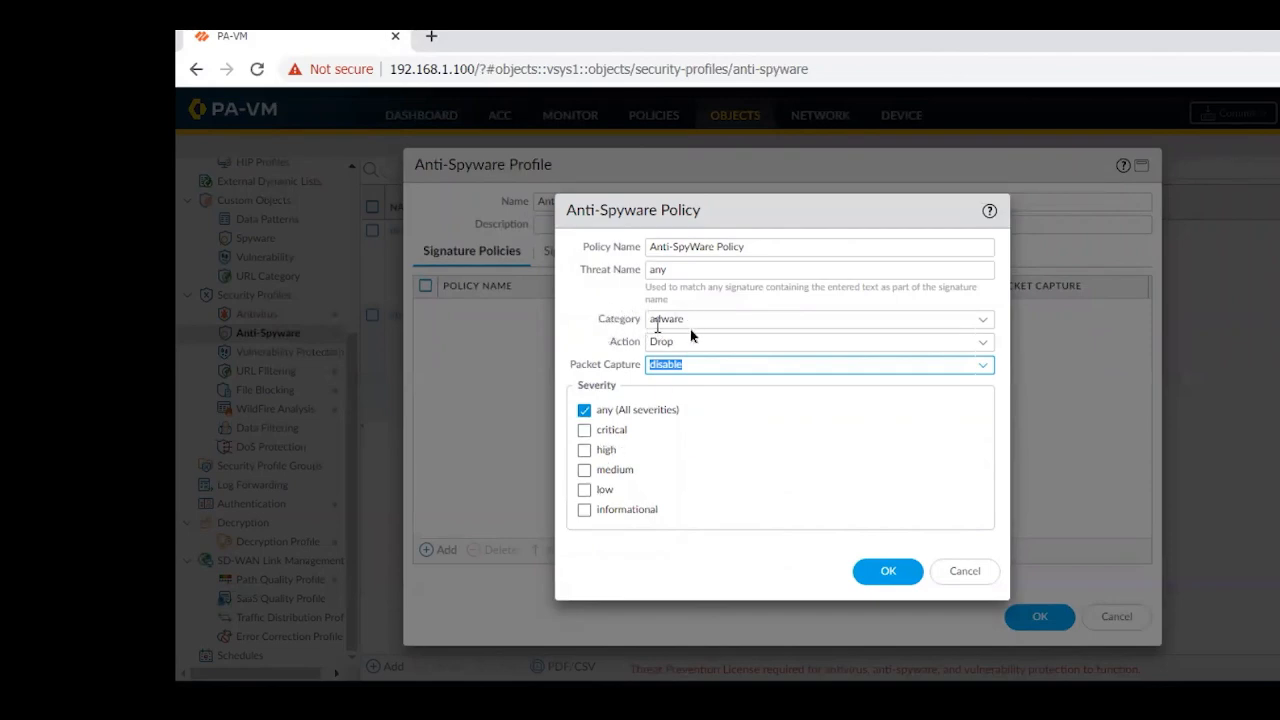
Limit the signature policy to critical severity only, and save both the policy and the Anti-Spyware profile
left_click(585, 432)
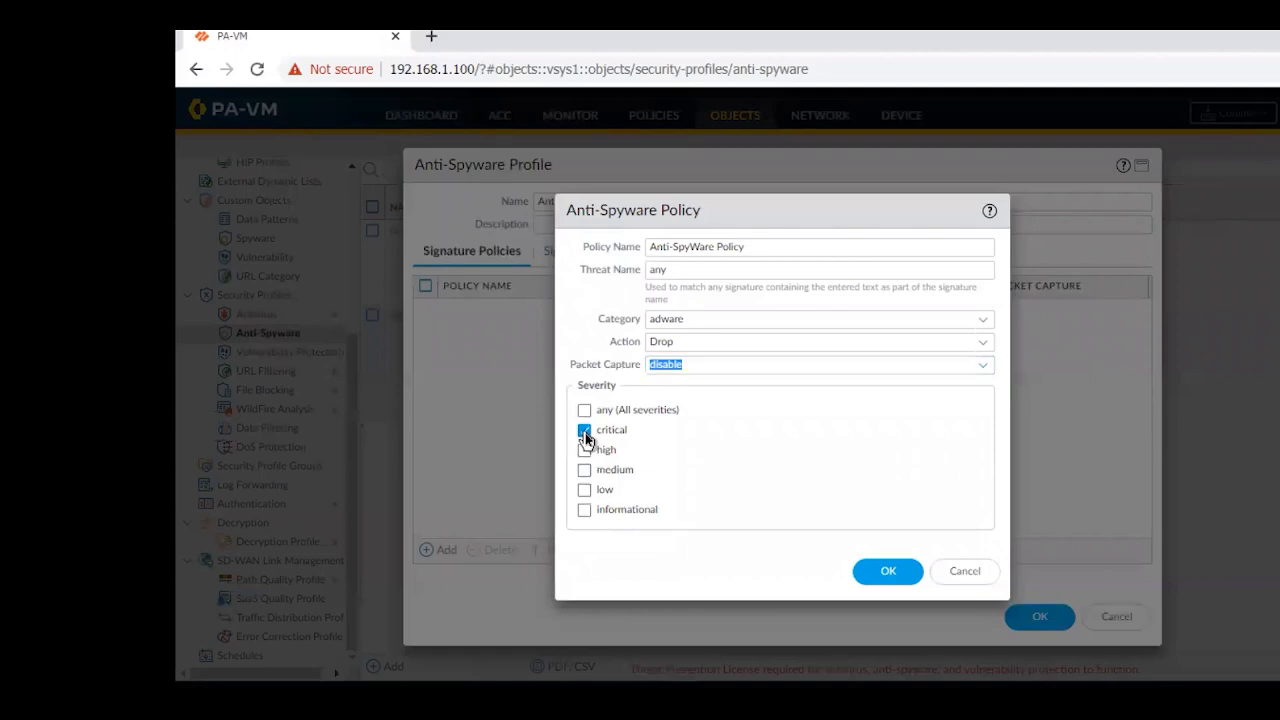
left_click(584, 492)
left_click(585, 471)
left_click(585, 450)
left_click(584, 512)
left_click(584, 490)
left_click(584, 512)
left_click(584, 470)
left_click(586, 450)
left_click(885, 572)
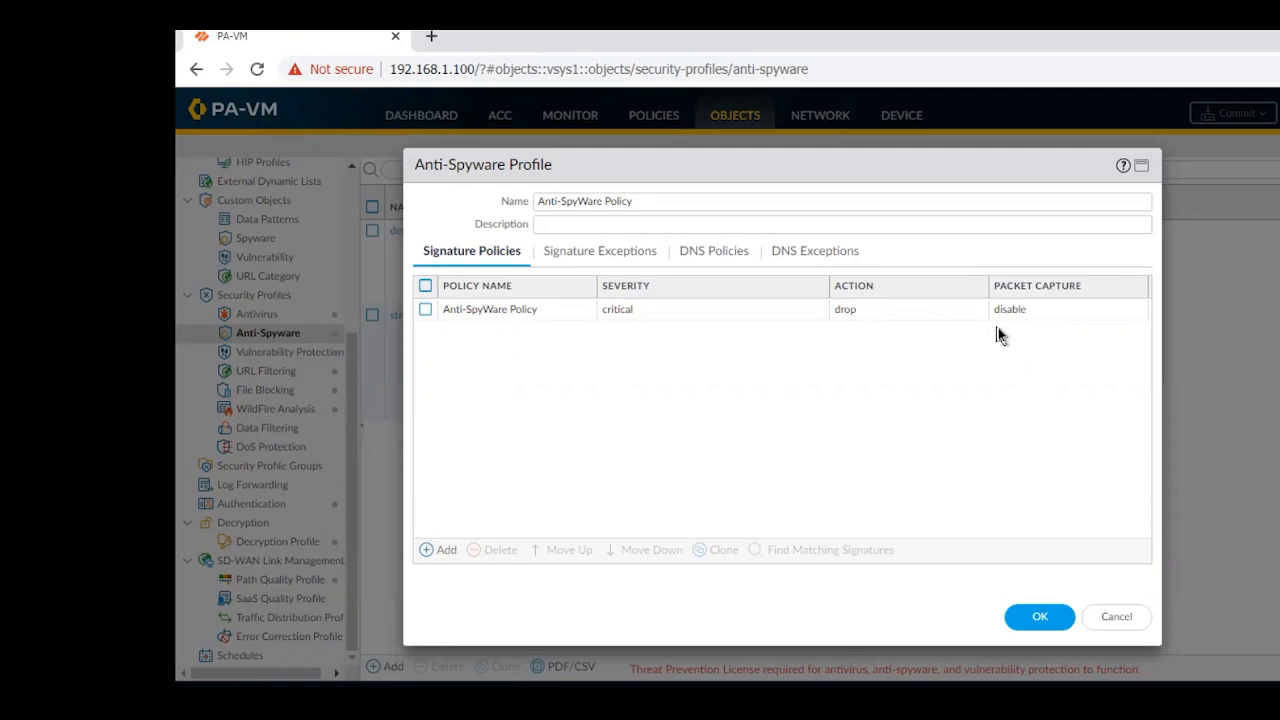
left_click(1040, 617)
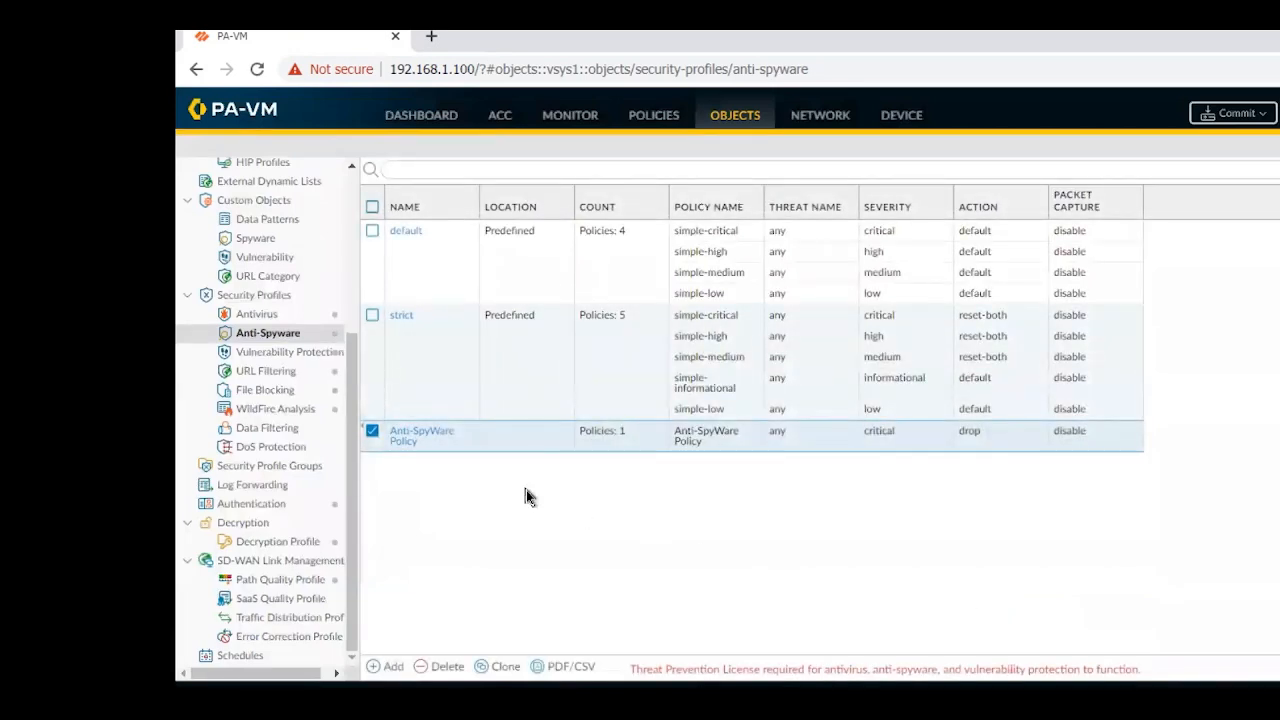
View the predefined strict profile's signature policies, close it without changes, and clone the strict profile
left_click(372, 316)
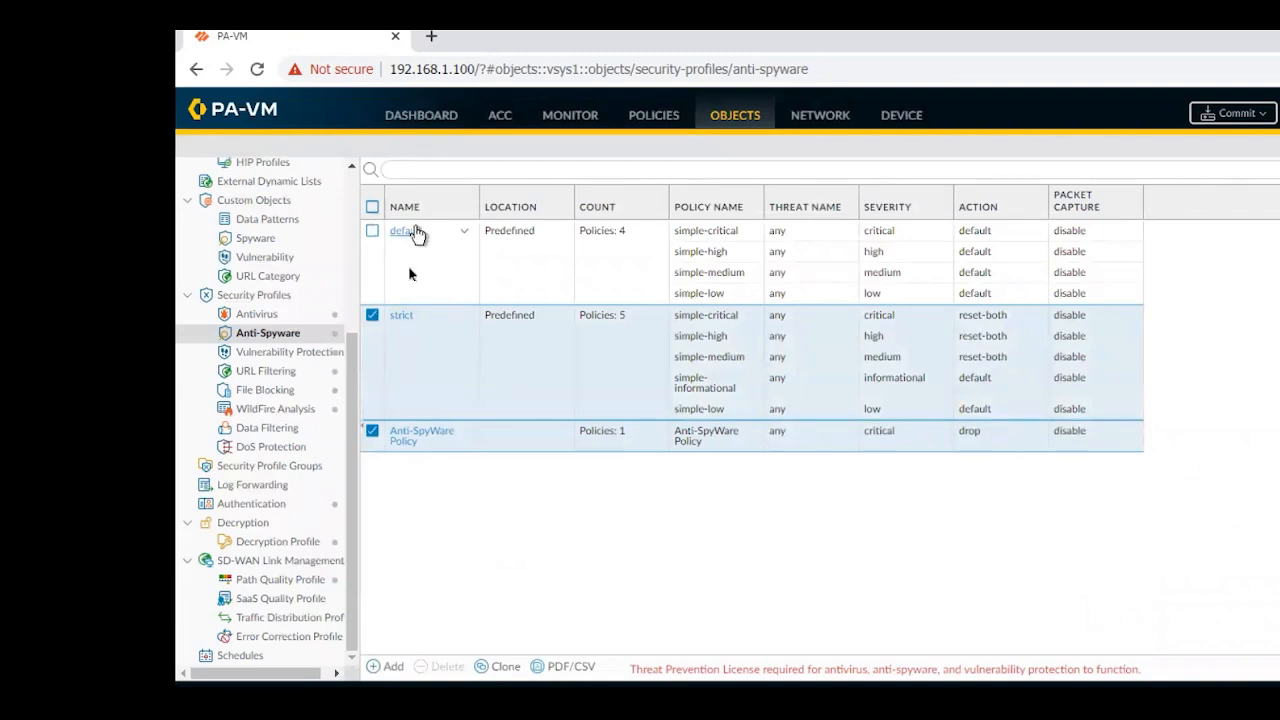
left_click(401, 317)
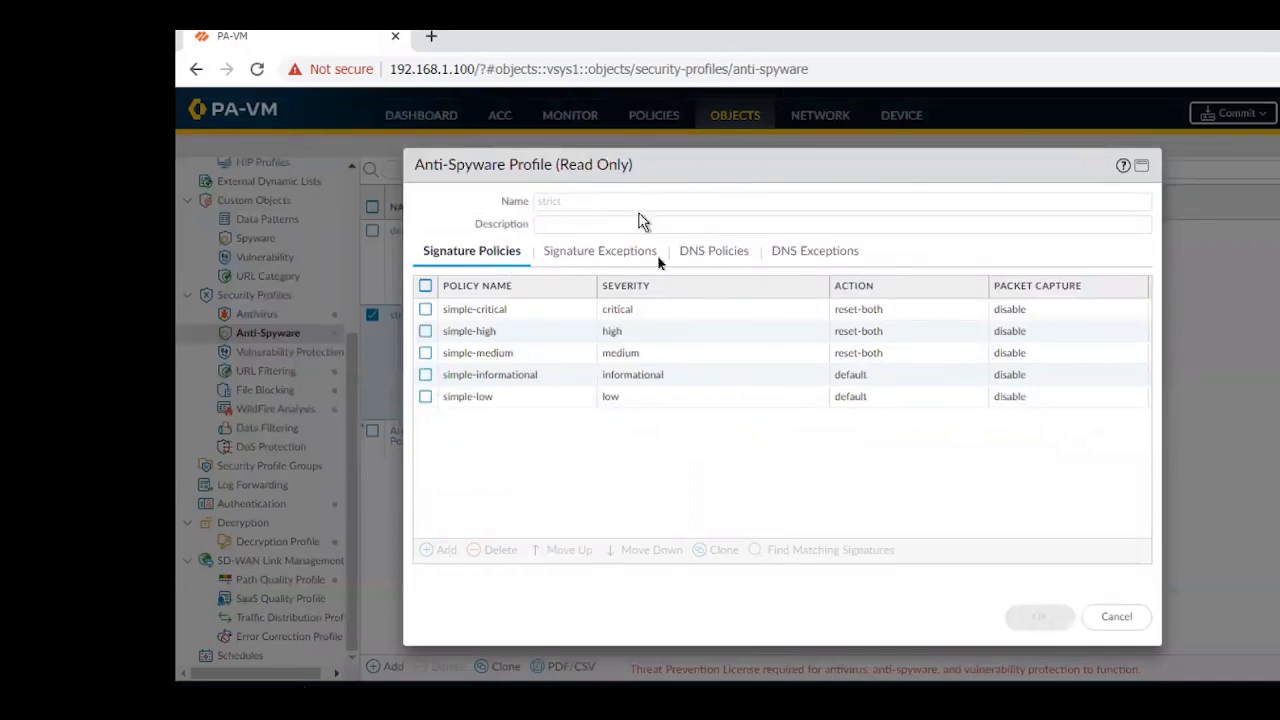
left_click(1117, 619)
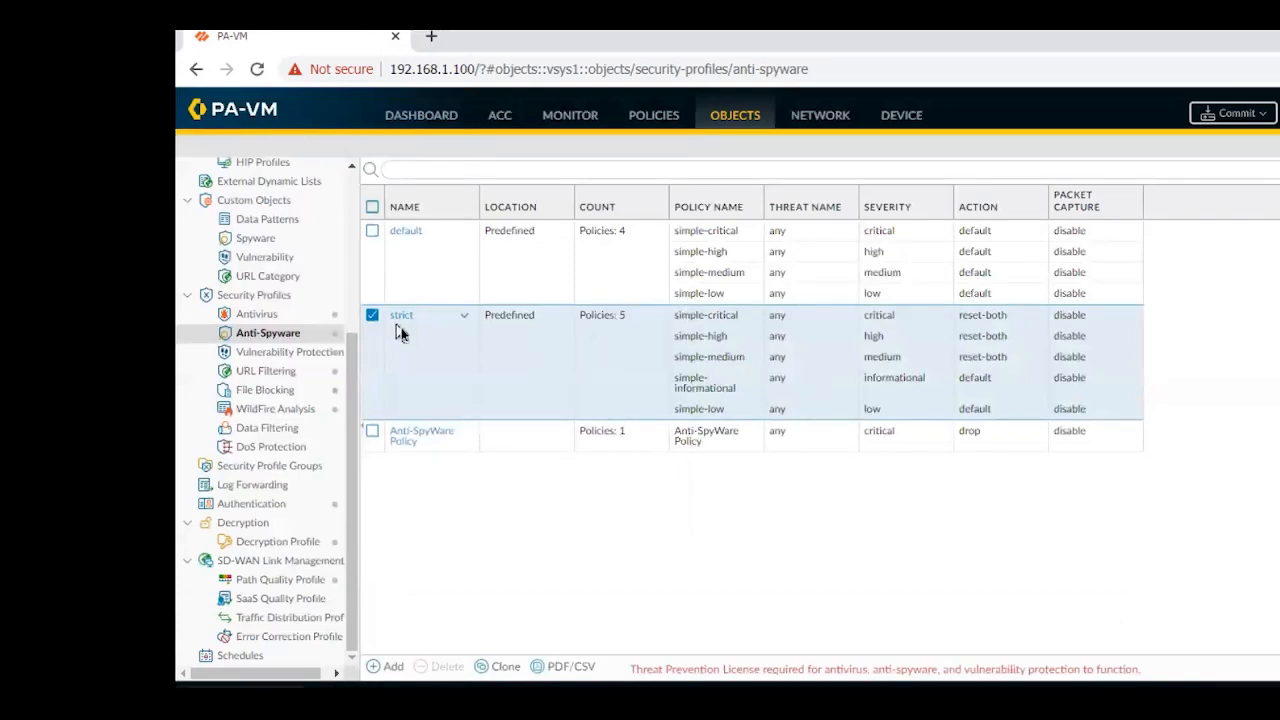
left_click(503, 668)
left_click(860, 510)
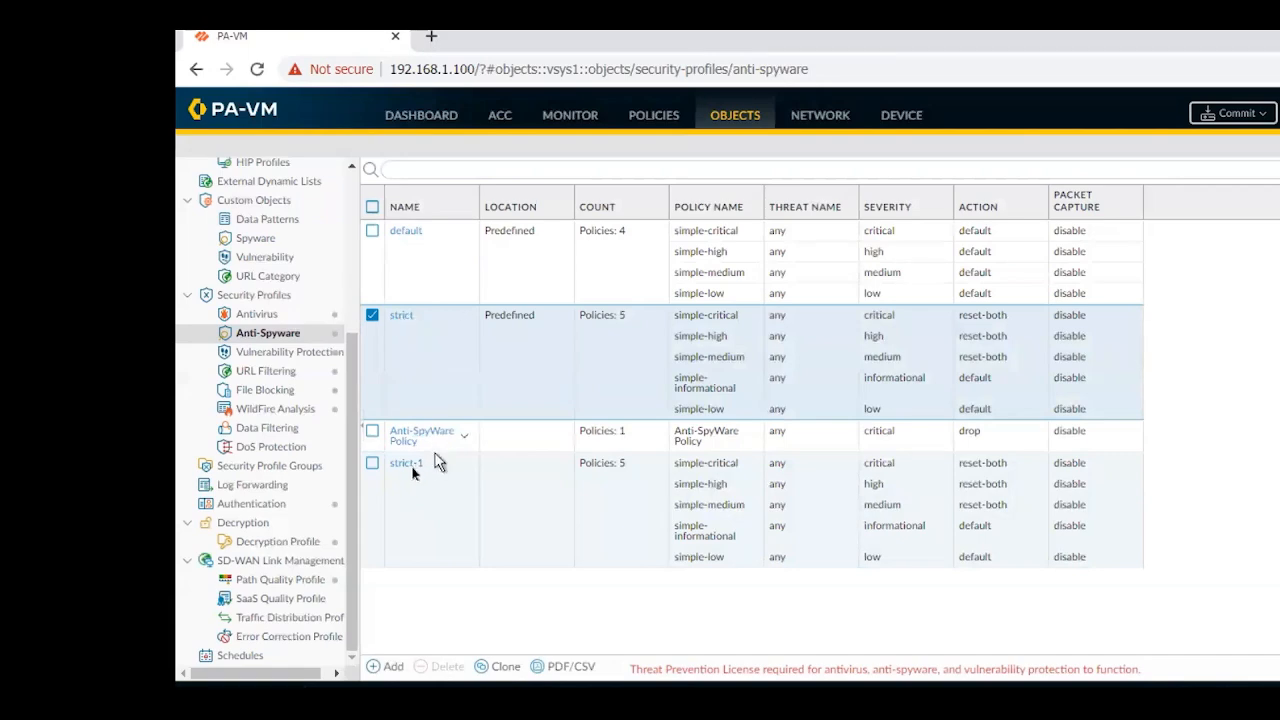
Open the cloned strict profile and replace its name with "Anti-SpyWare New Policy"
left_click(406, 467)
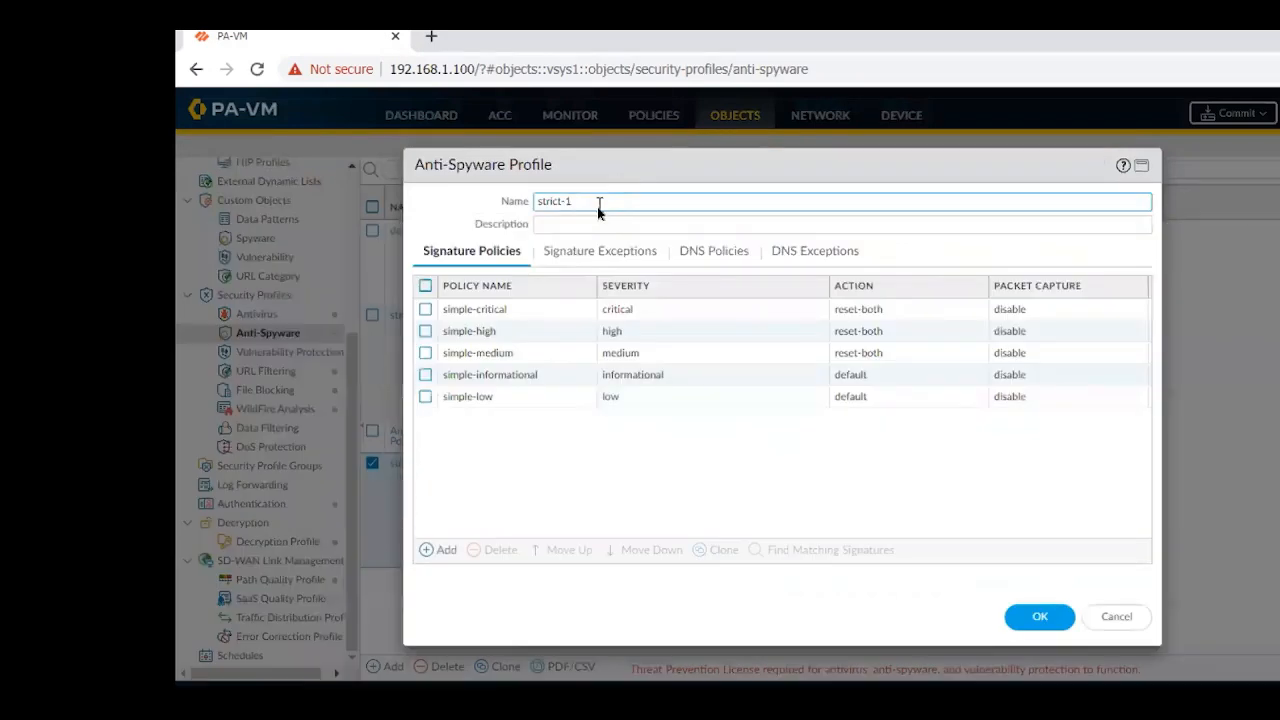
double_click(598, 206)
key("BackSpace")
key("BackSpace")
key("BackSpace")
key("BackSpace")
key("BackSpace")
key("BackSpace")
key("BackSpace")
key("BackSpace")
type("Anti-SpyWare New Policy")
Find the signatures matching the simple-critical policy, clear the rule filter, and browse the full list of threat signatures
left_click(880, 310)
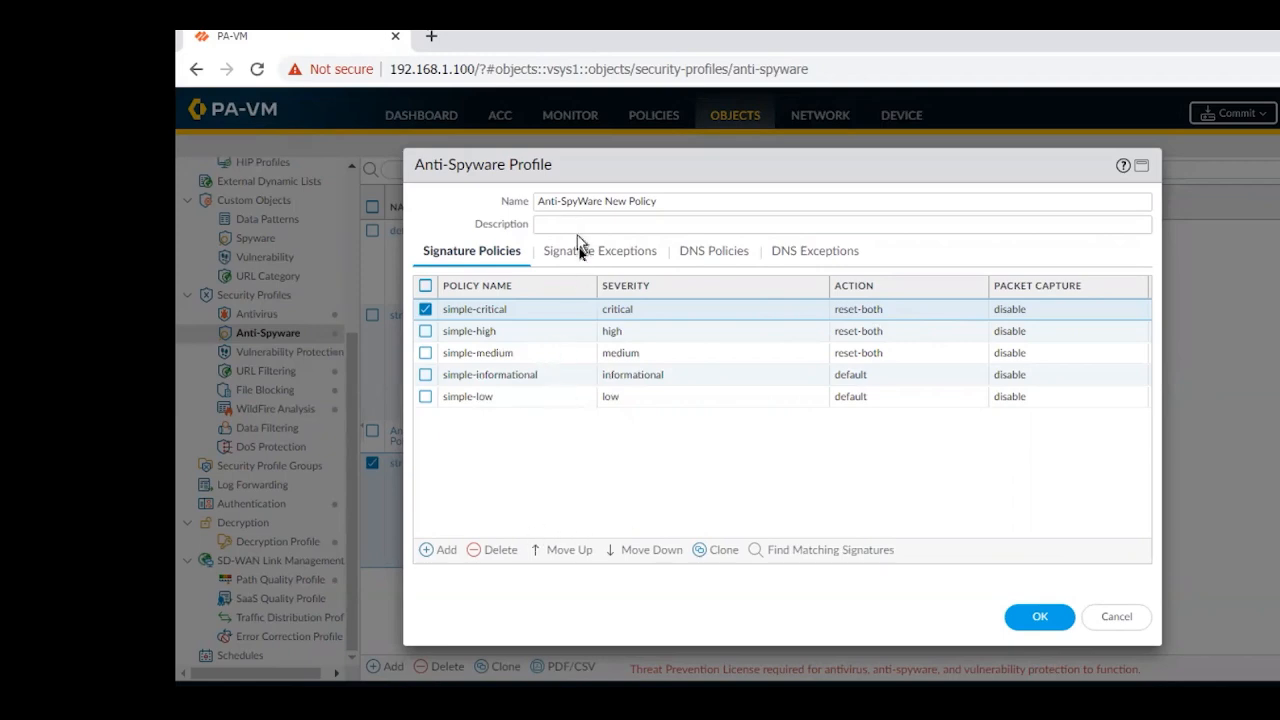
left_click(801, 551)
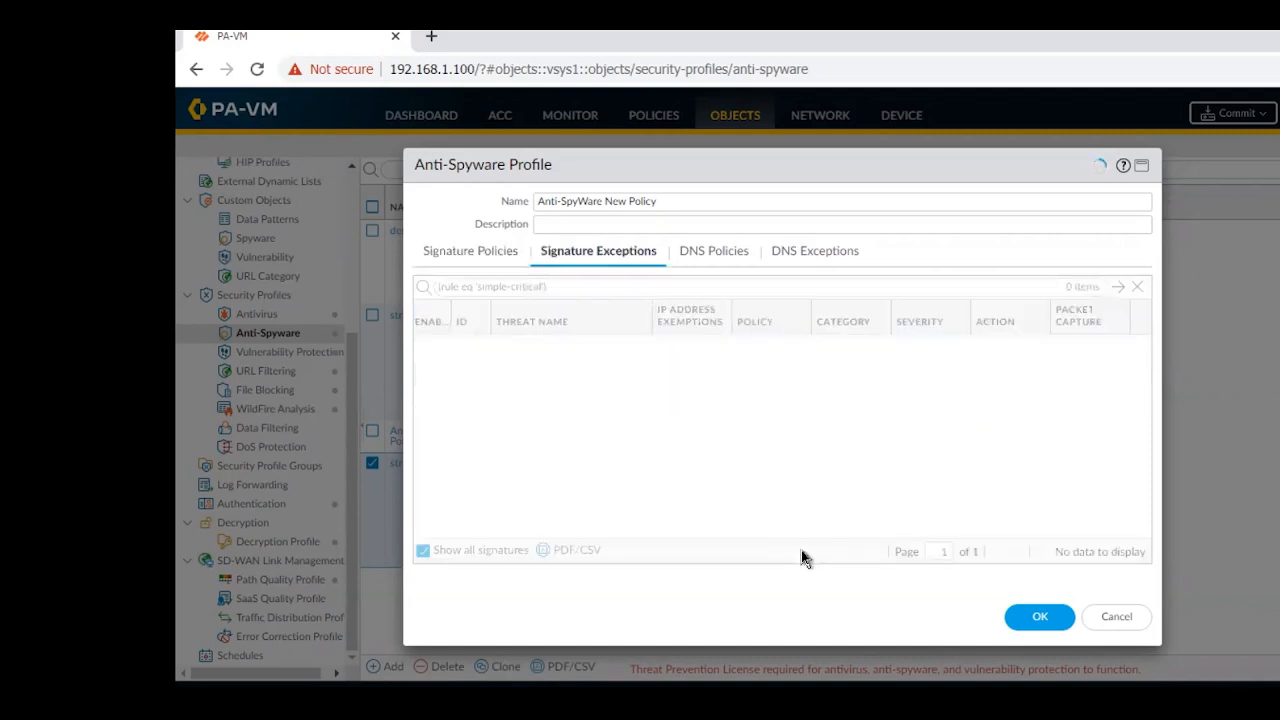
left_click(1139, 290)
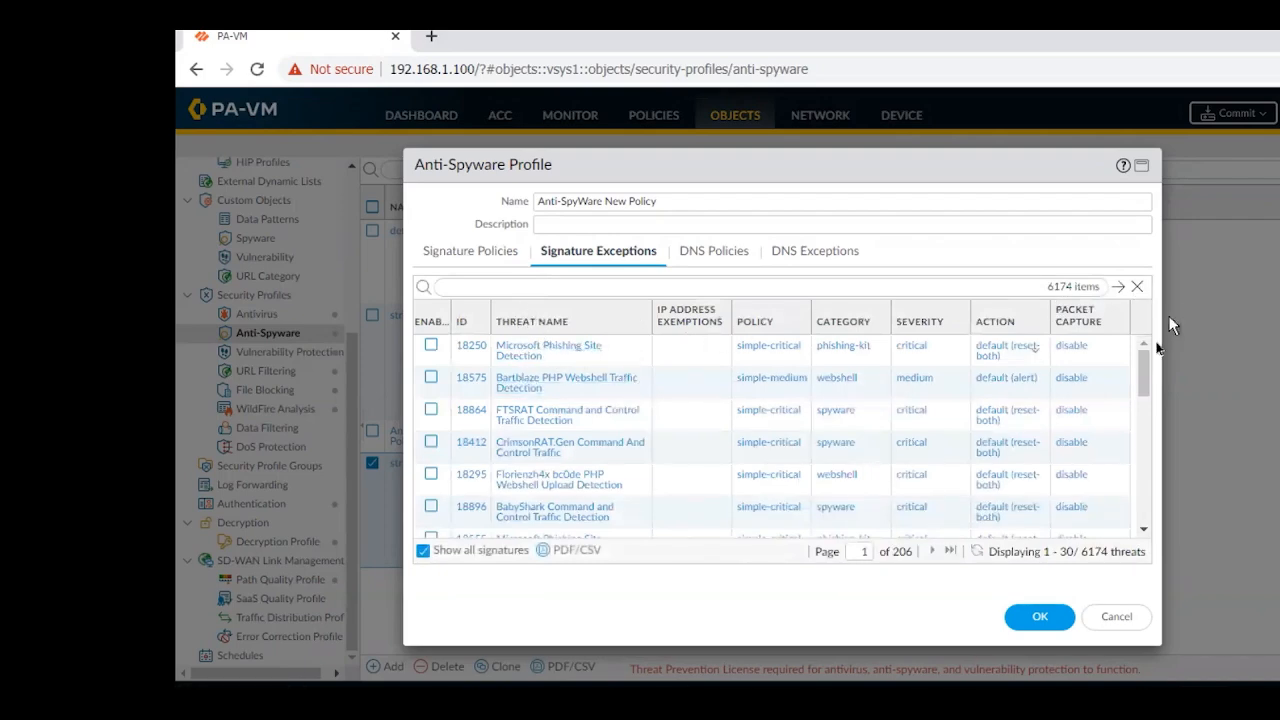
left_click_drag(1145, 368, 1121, 508)
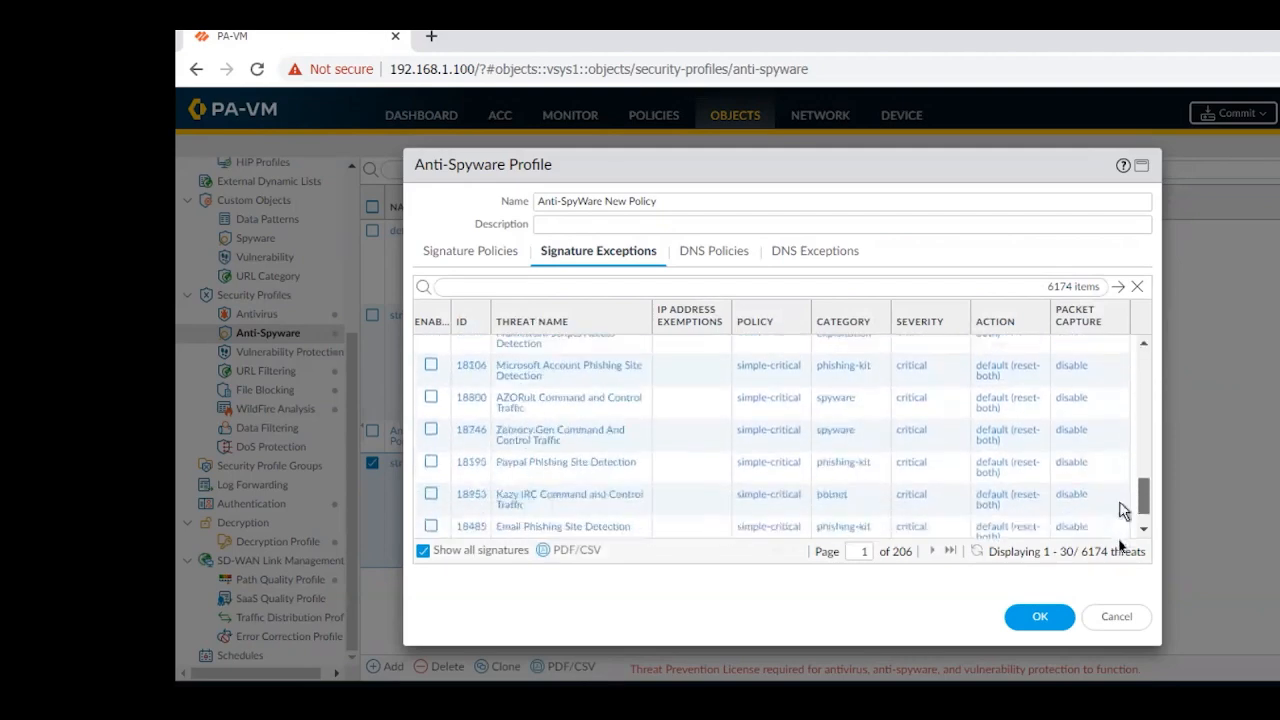
scroll(1100, 457, "up", 7)
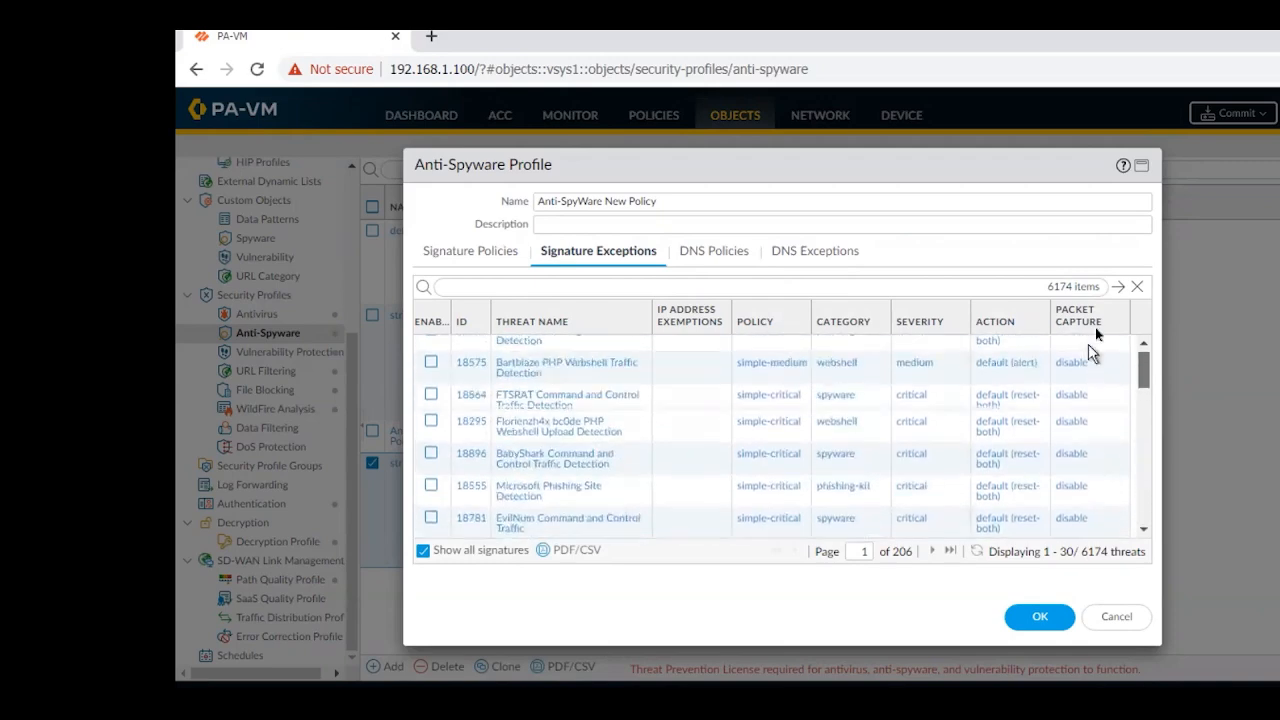
left_click_drag(1090, 346, 1096, 330)
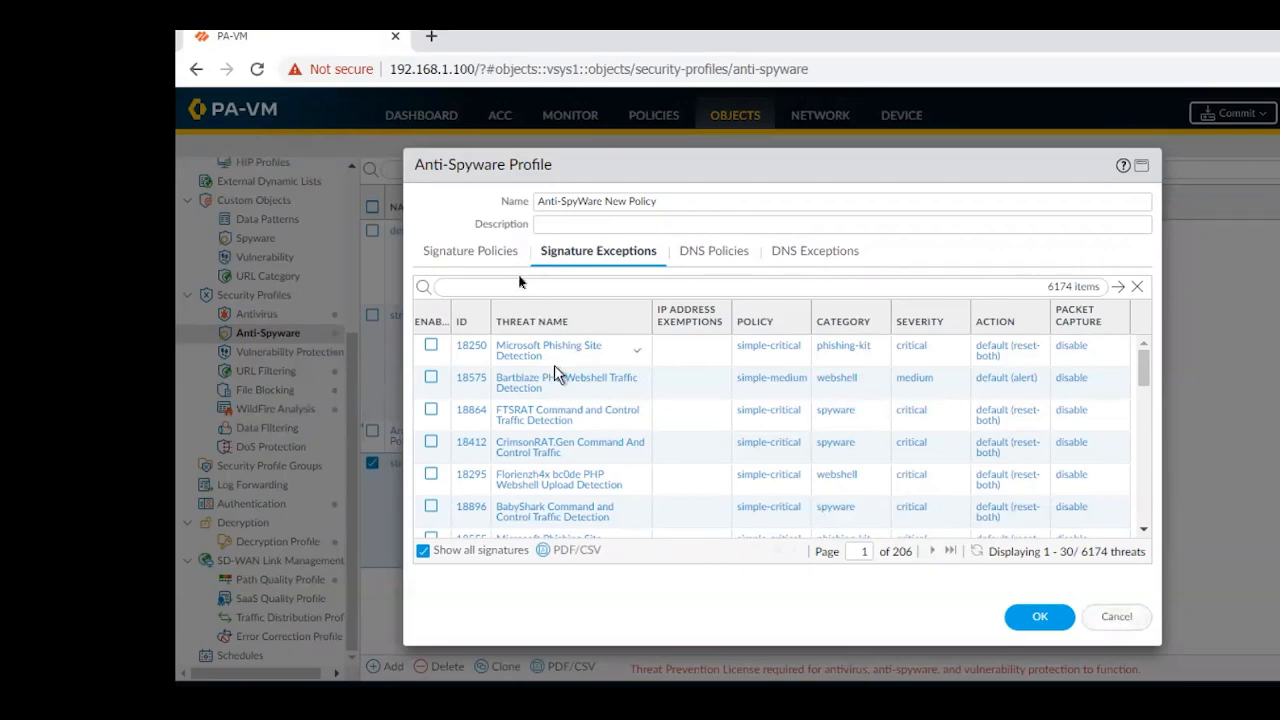
Compare the profile's signature policies with its signature exceptions, and close the profile without saving
left_click(476, 253)
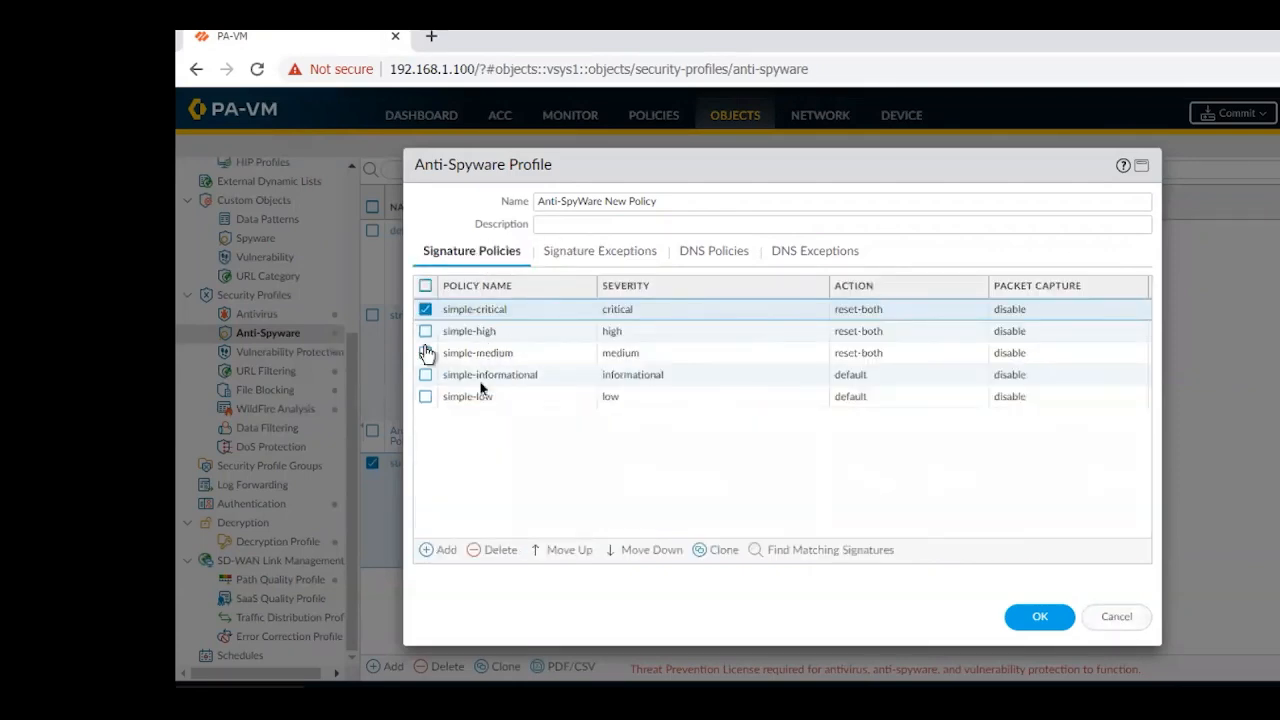
left_click(614, 253)
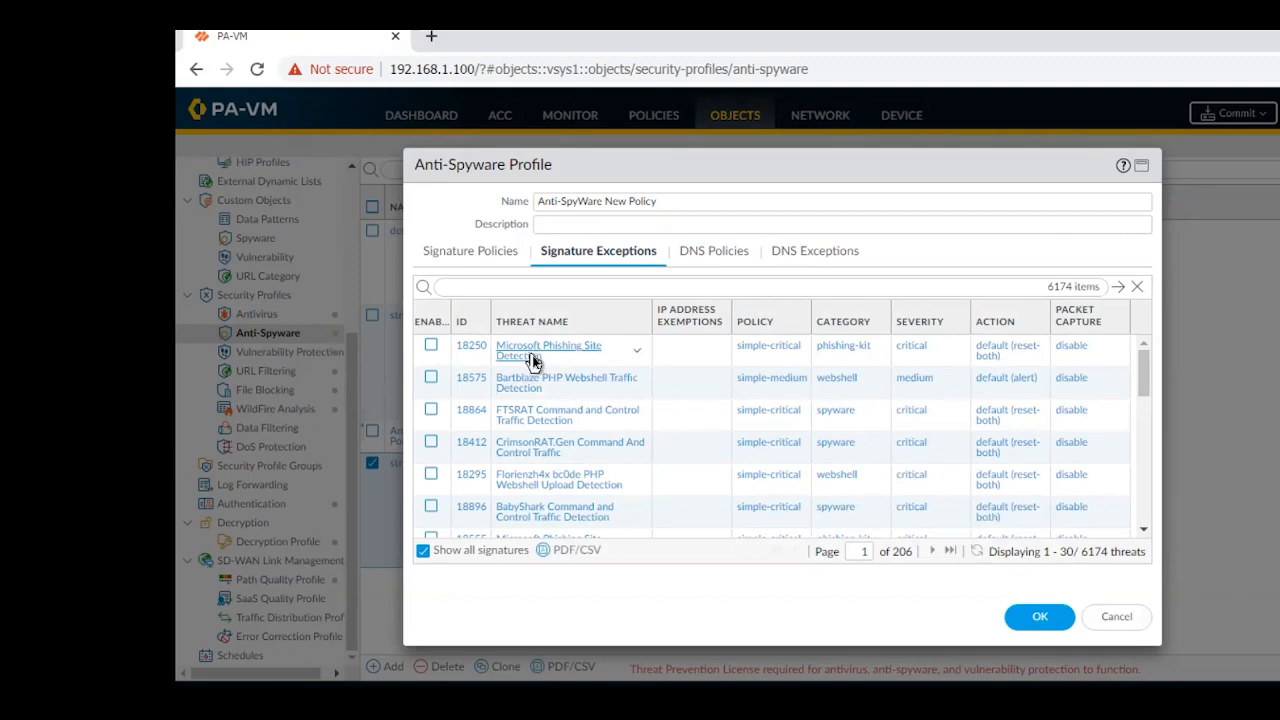
left_click(487, 252)
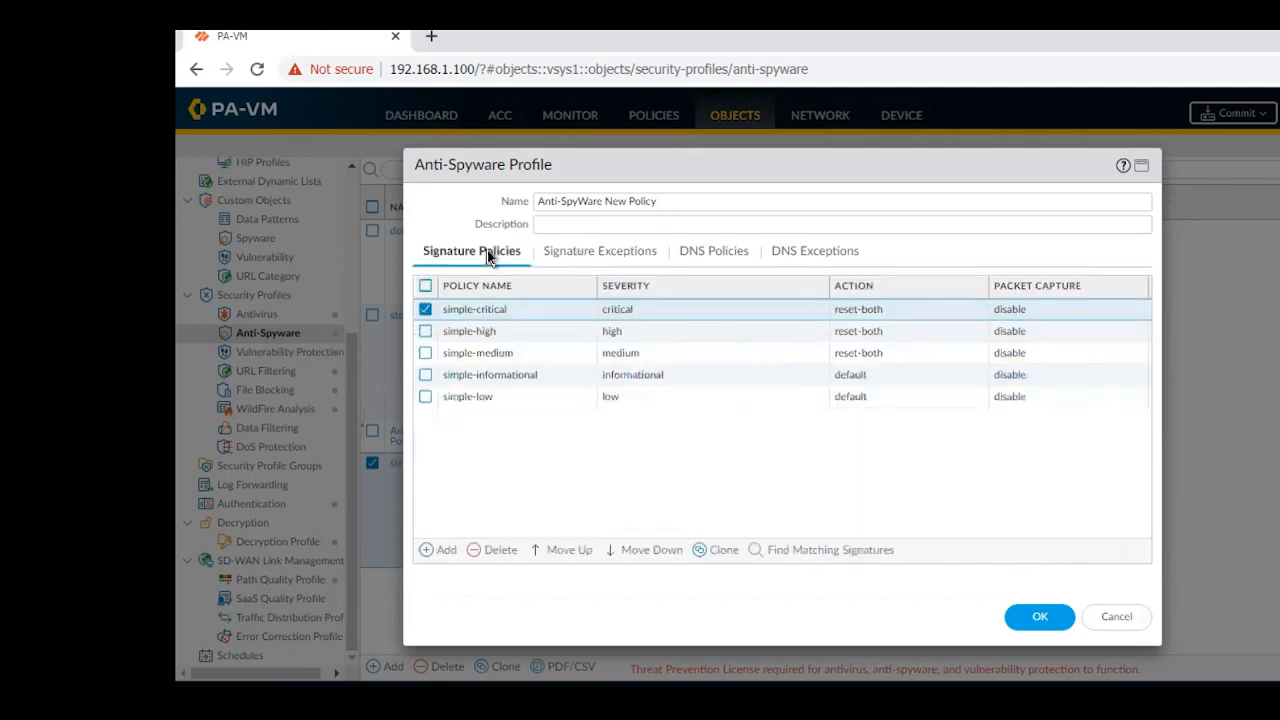
left_click(587, 252)
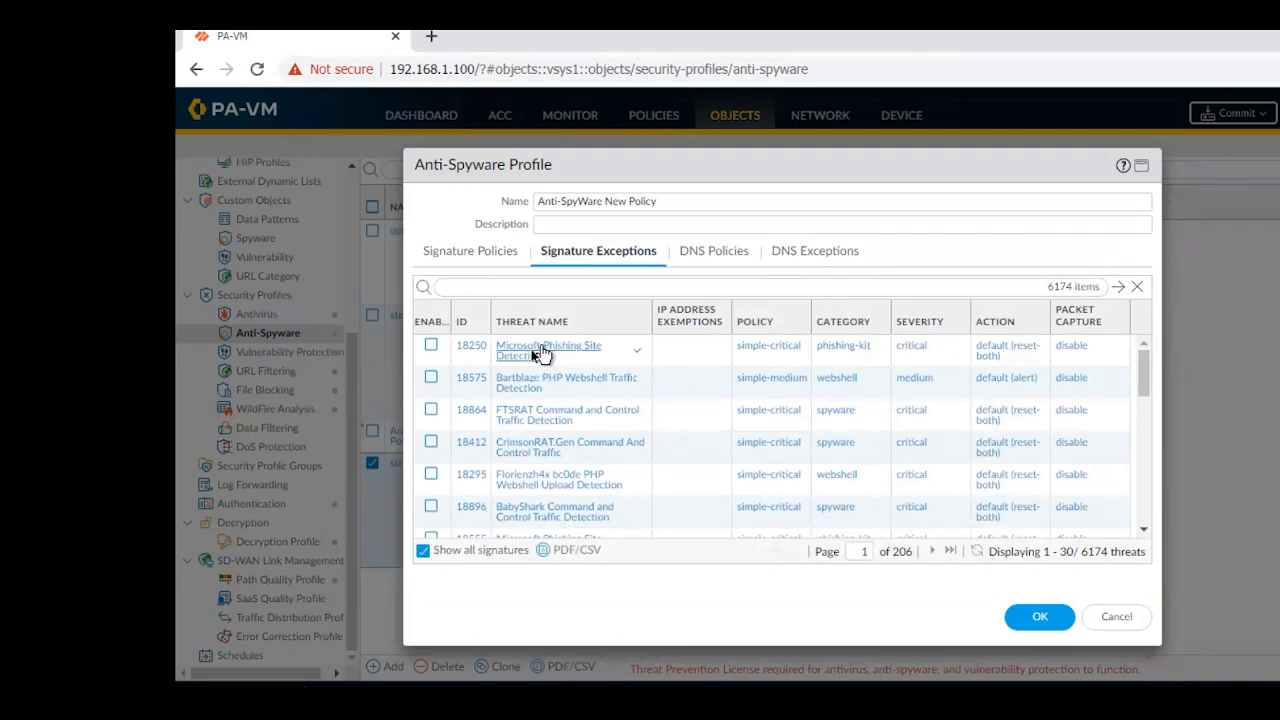
left_click(475, 254)
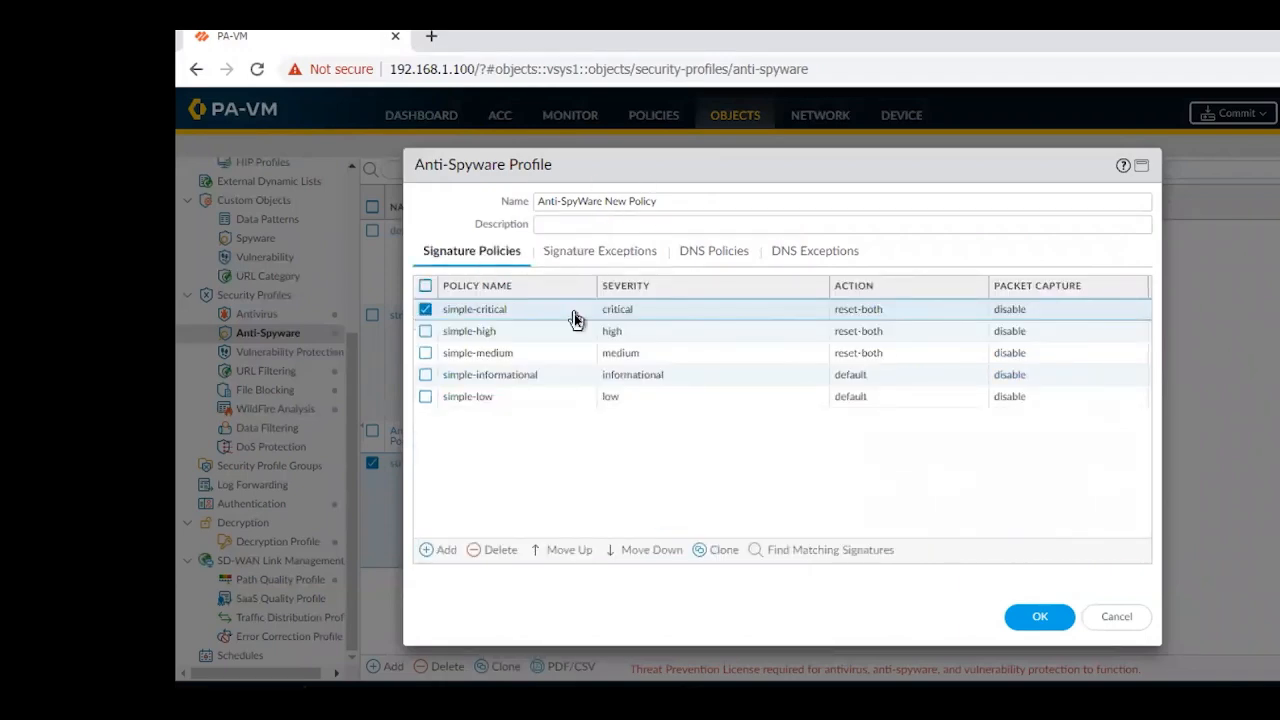
left_click(616, 253)
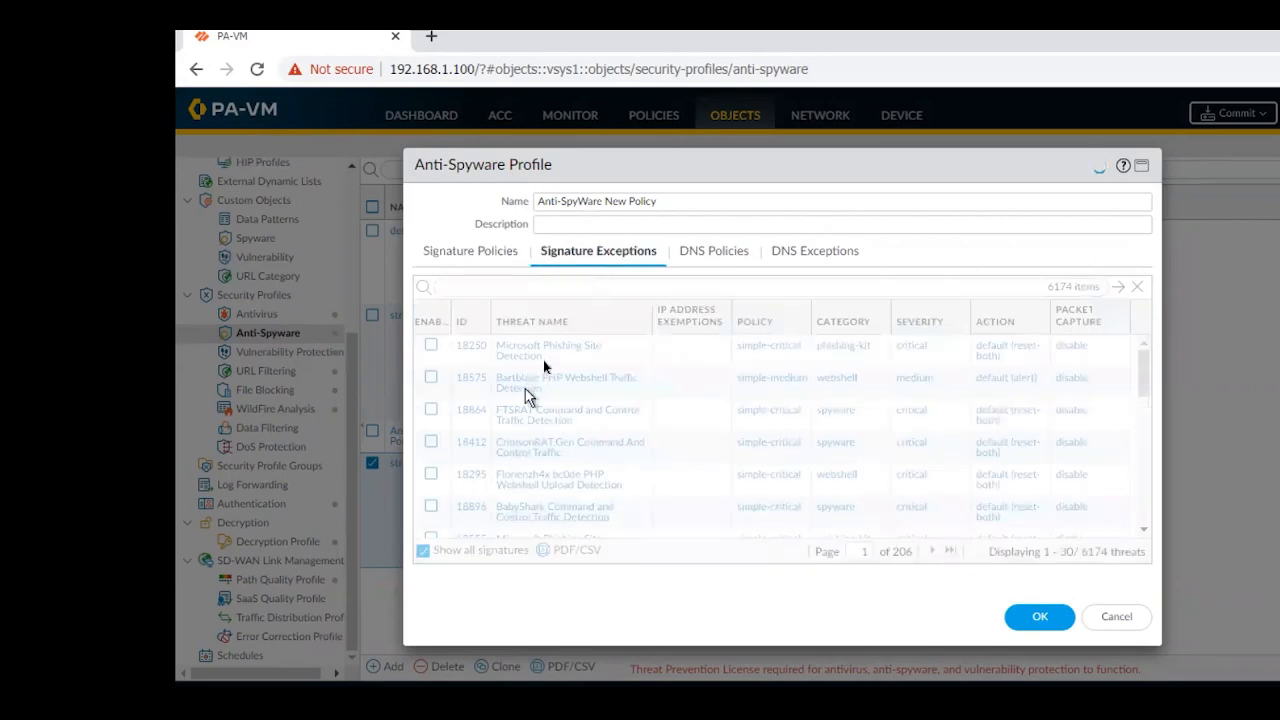
left_click(494, 255)
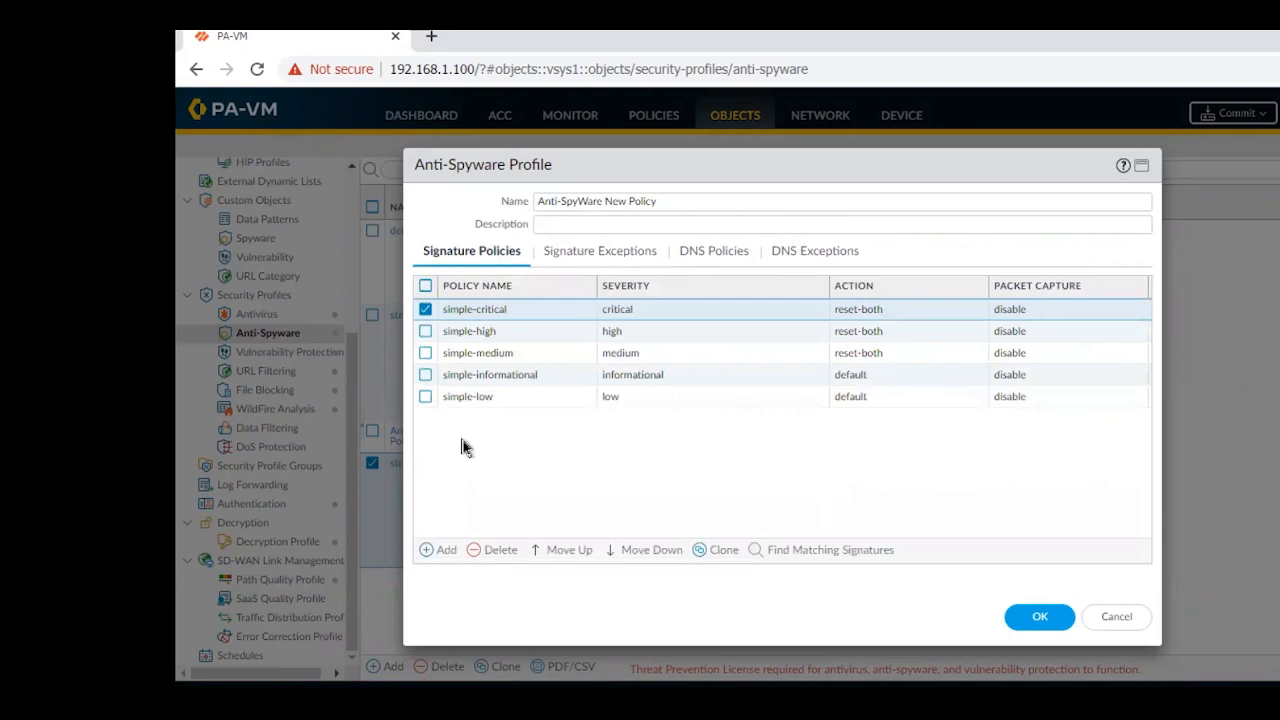
left_click(1115, 619)
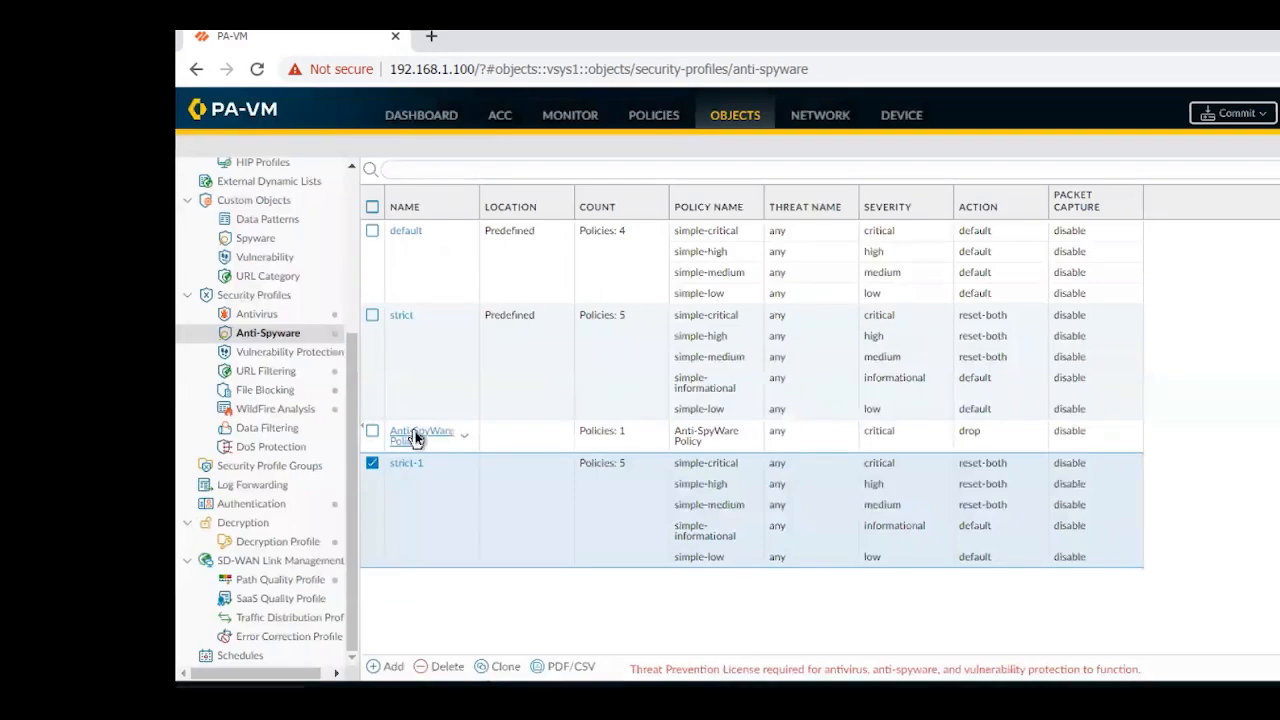
Reopen the strict-1 profile, review the actions available for its simple-critical policy, and cancel the policy without changes
left_click(401, 465)
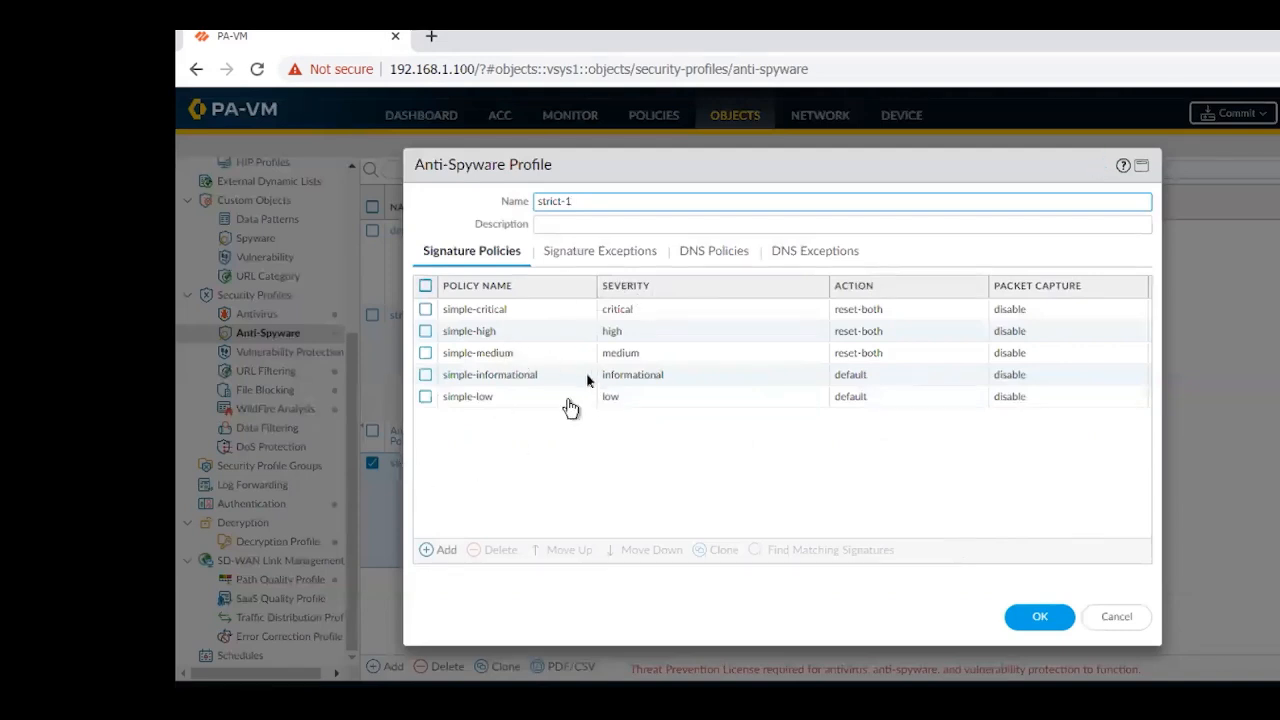
left_click(580, 254)
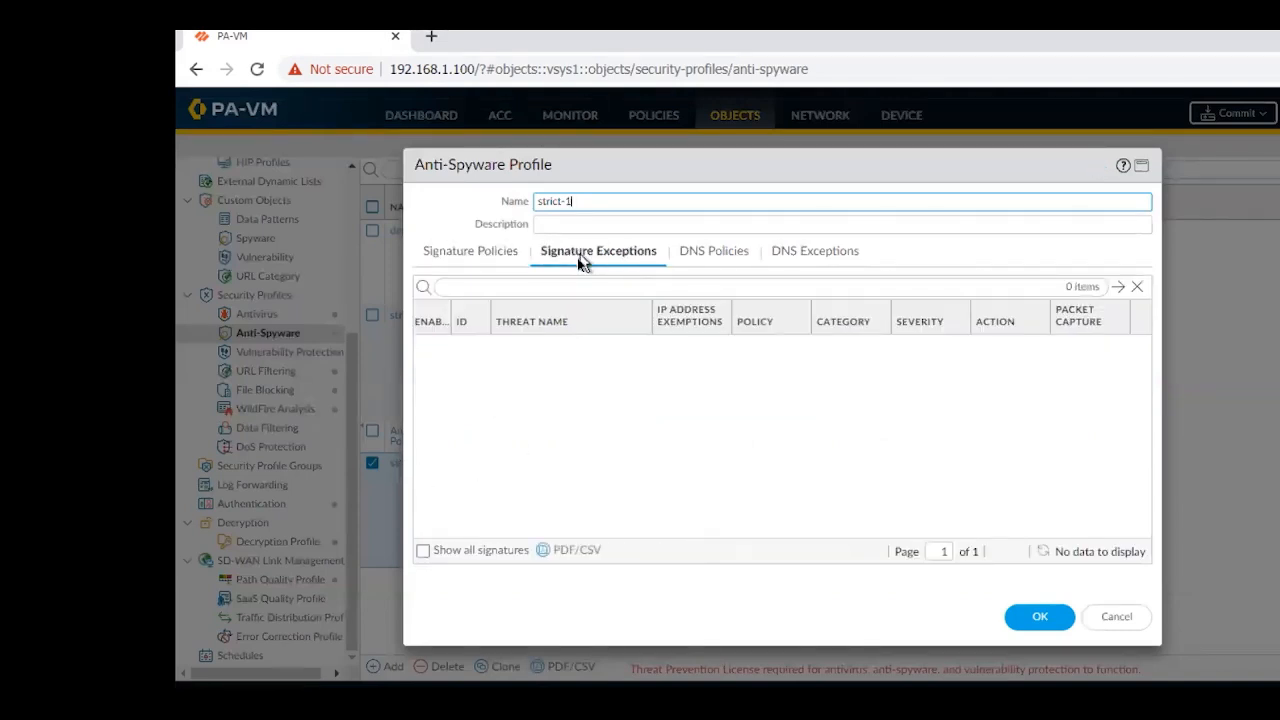
left_click(485, 258)
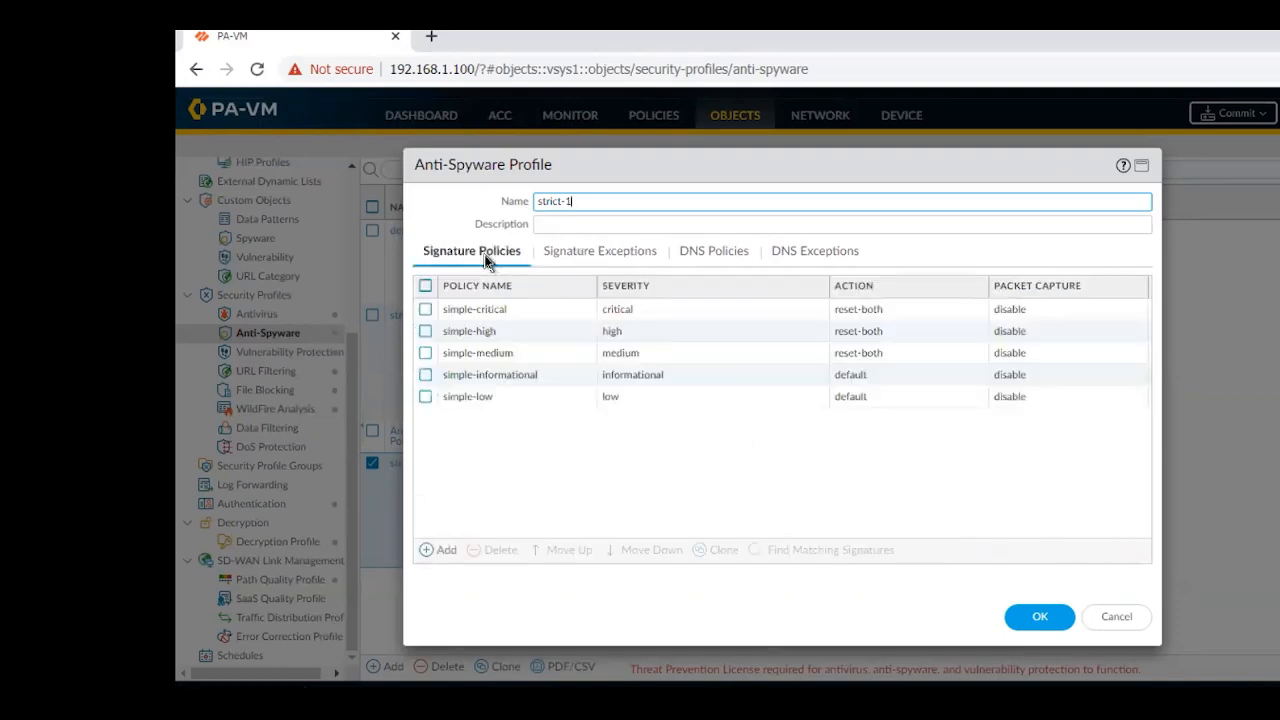
left_click(475, 310)
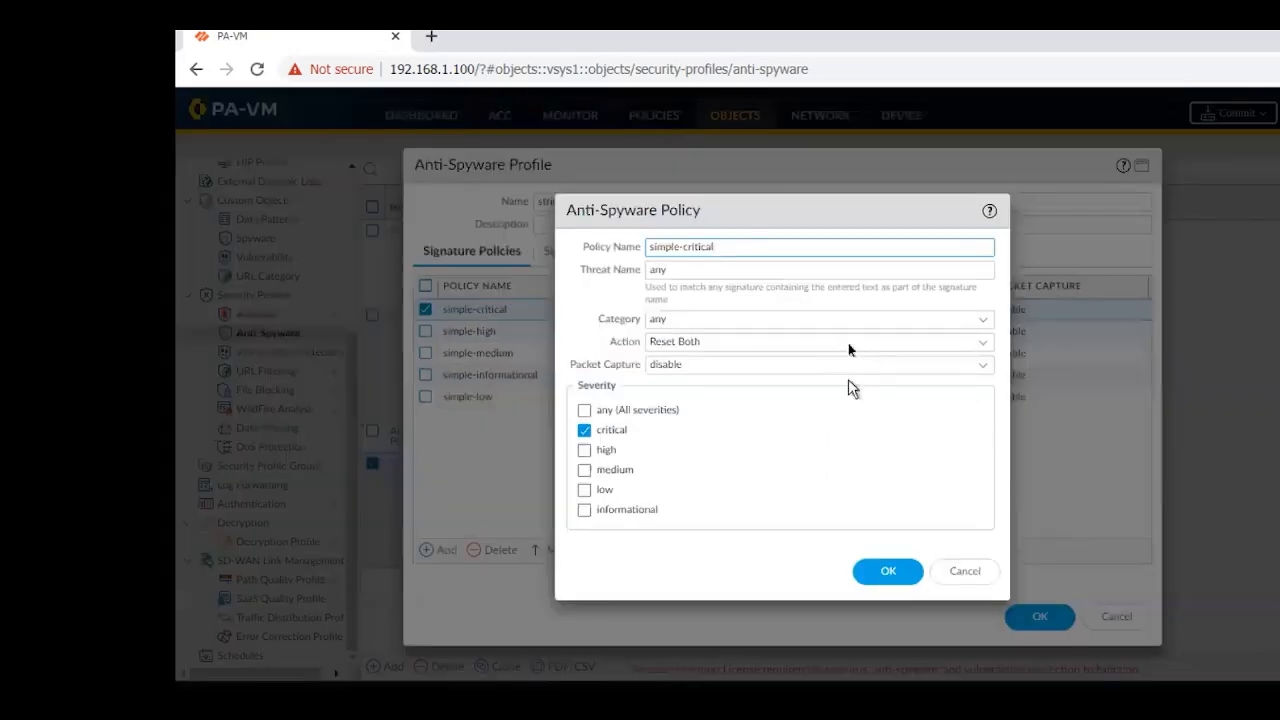
left_click(983, 345)
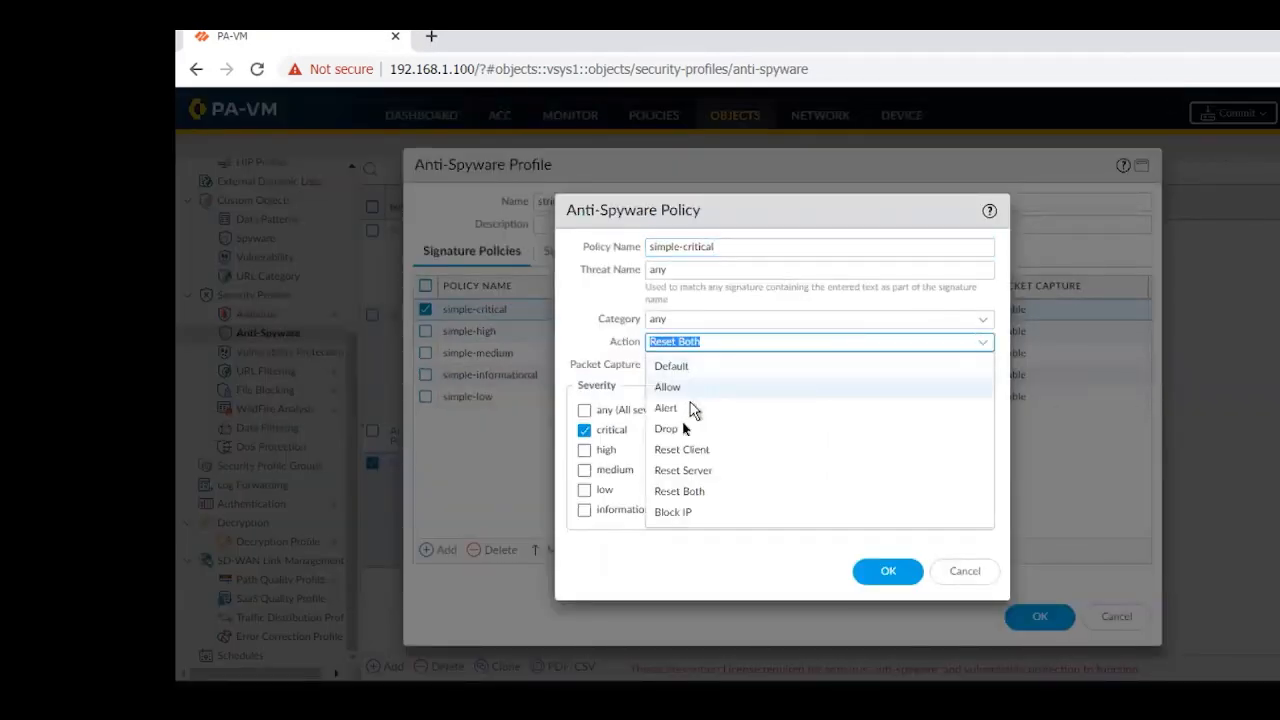
left_click(967, 576)
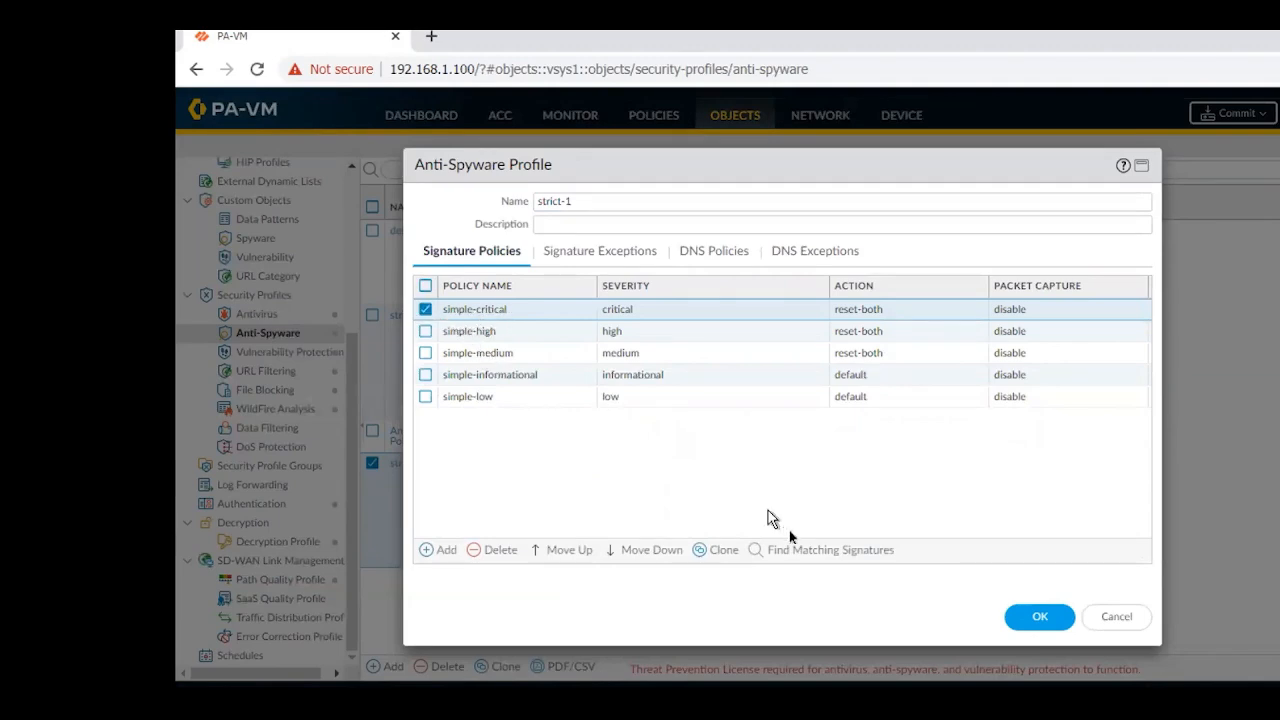
Look up simple-critical's matching signatures in strict-1, view the unfiltered exceptions list, and close the profile without saving
left_click(806, 558)
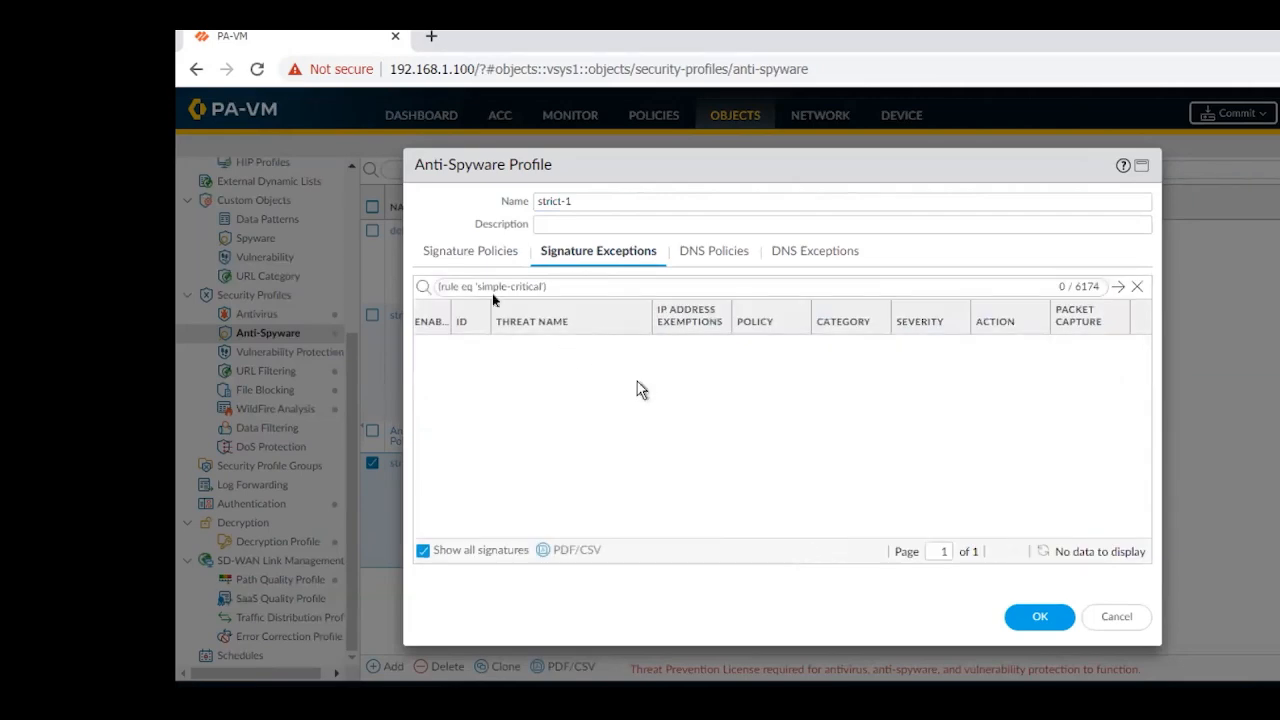
left_click(1139, 290)
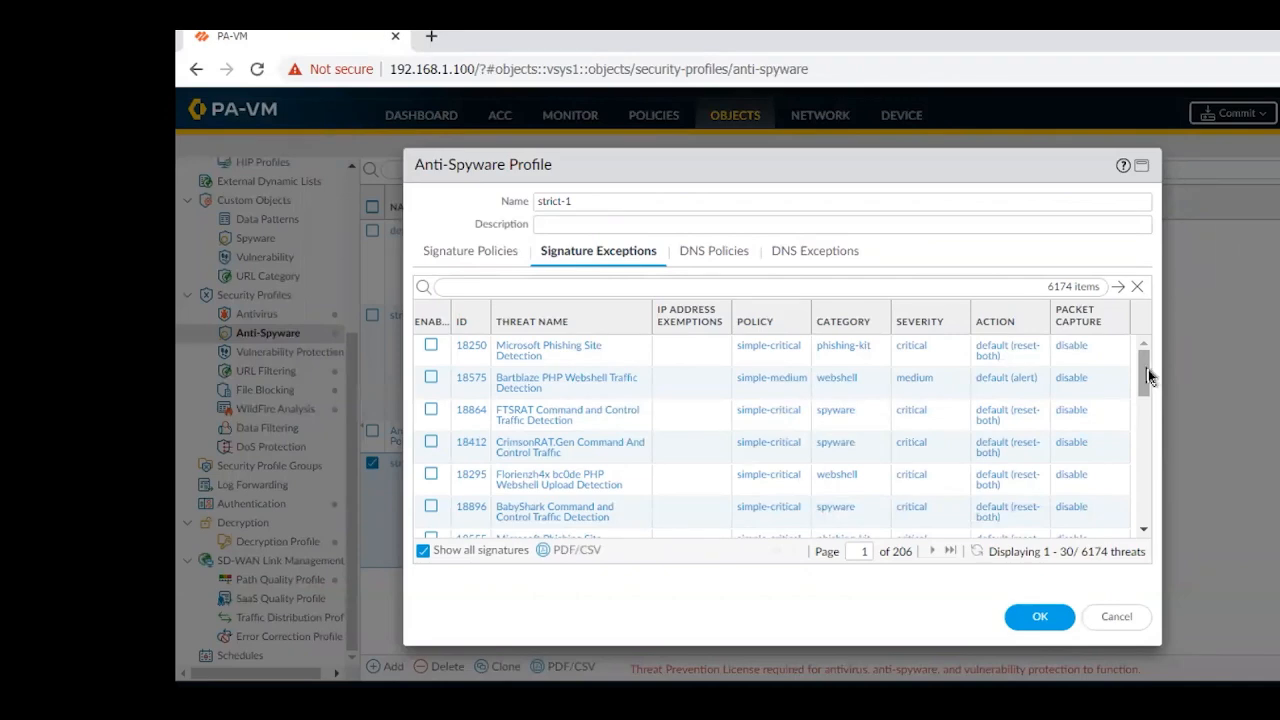
mouse_move(1148, 369)
left_mouse_down()
mouse_move(1137, 539)
mouse_move(1140, 240)
left_mouse_up()
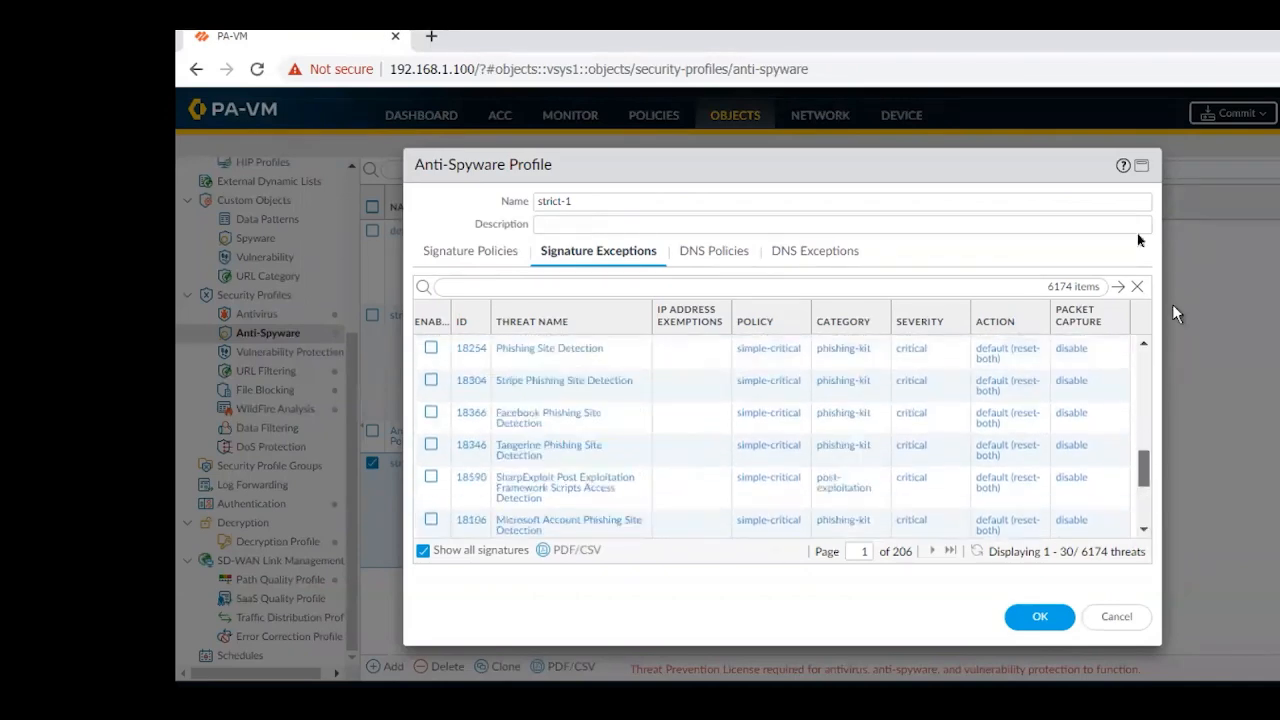
left_click(472, 250)
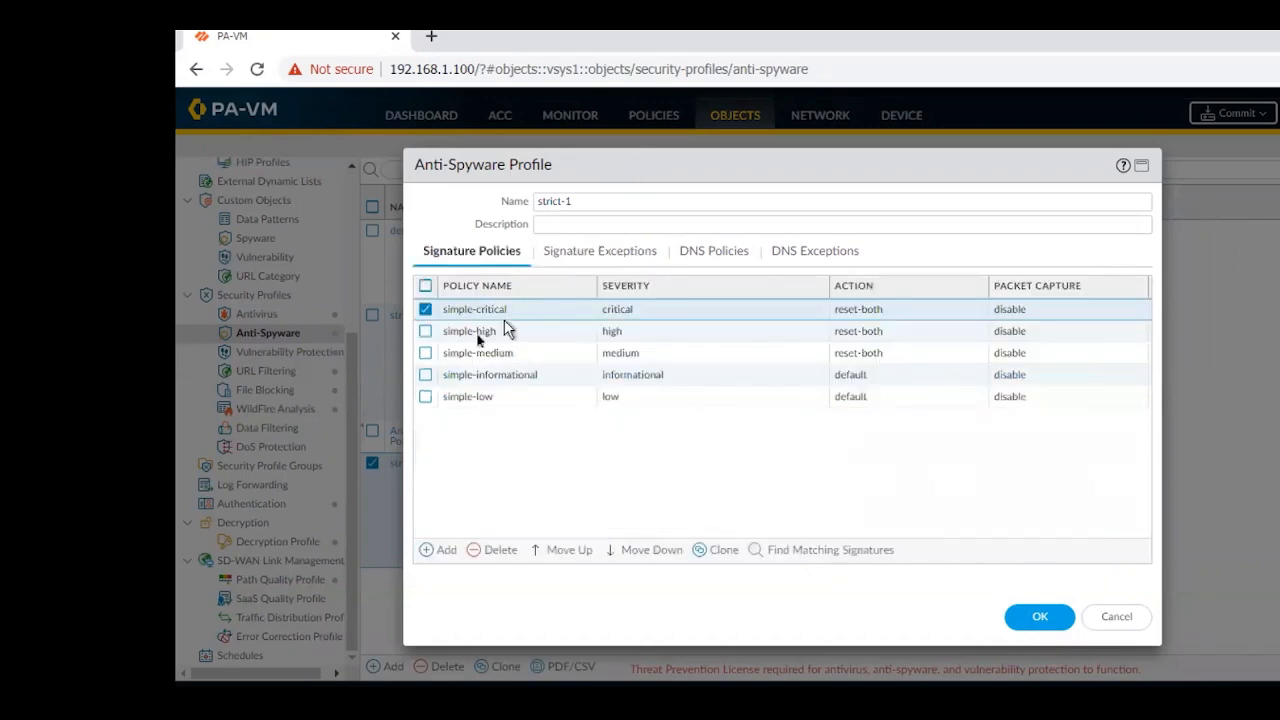
left_click(1115, 618)
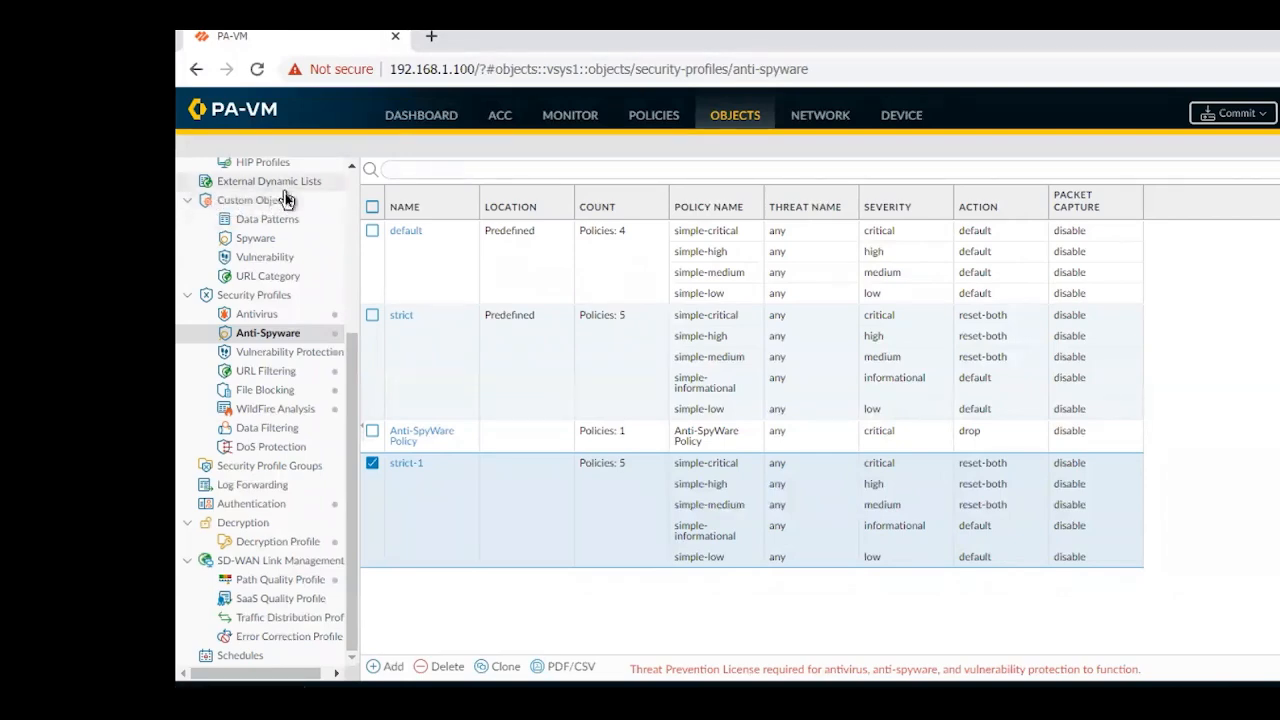
View the custom spyware objects, check the permitted threat ID ranges in a new signature form, and cancel it
left_click(259, 242)
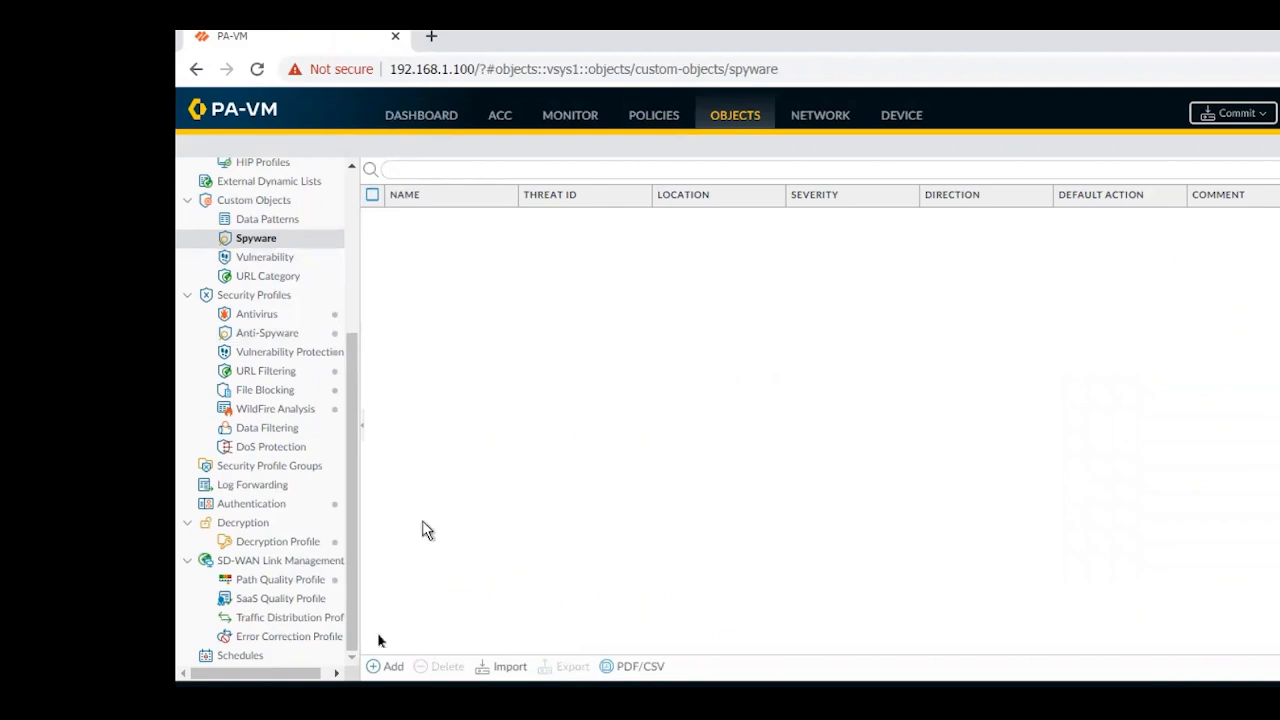
left_click(377, 676)
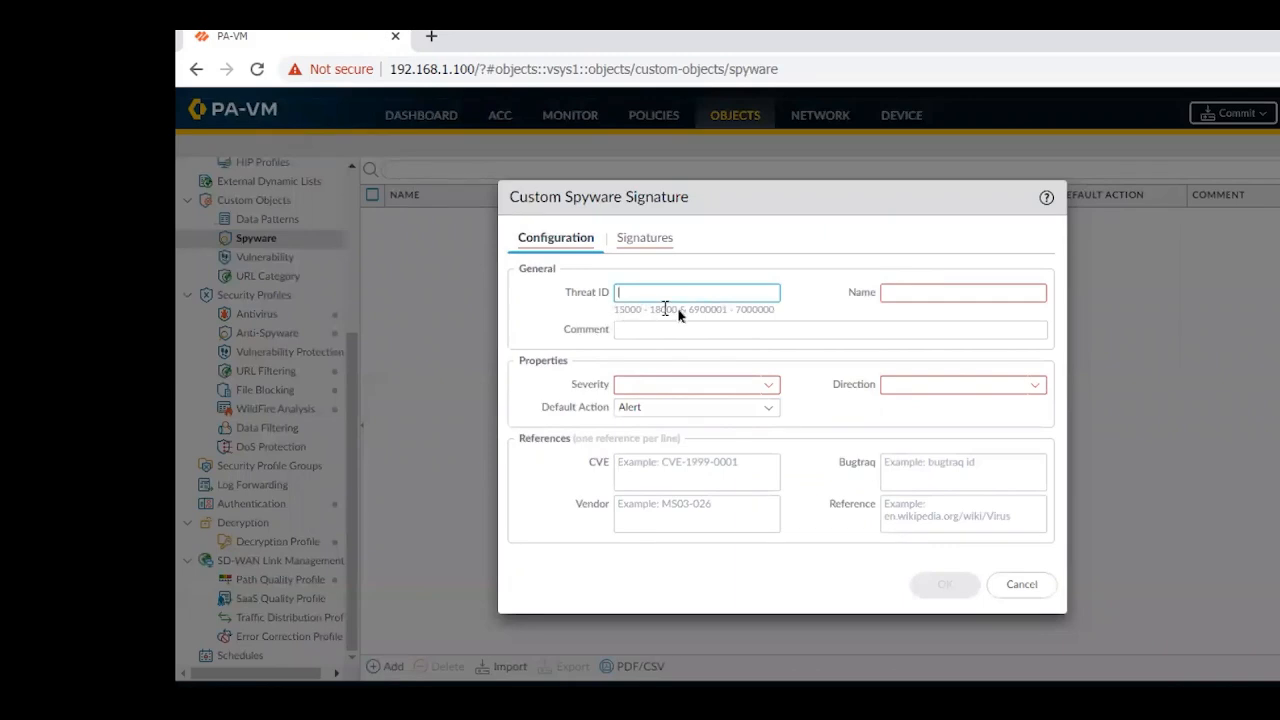
left_click_drag(678, 312, 613, 316)
left_click(1018, 588)
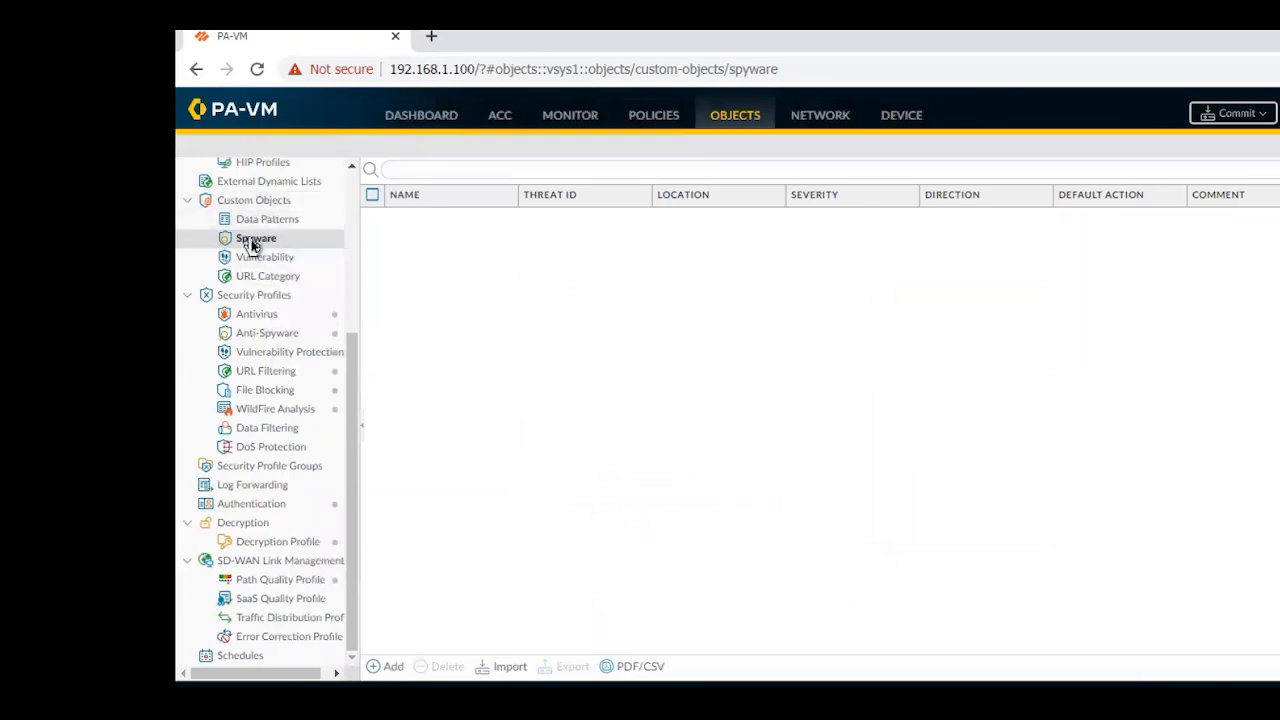
left_click(253, 245)
left_click(248, 245)
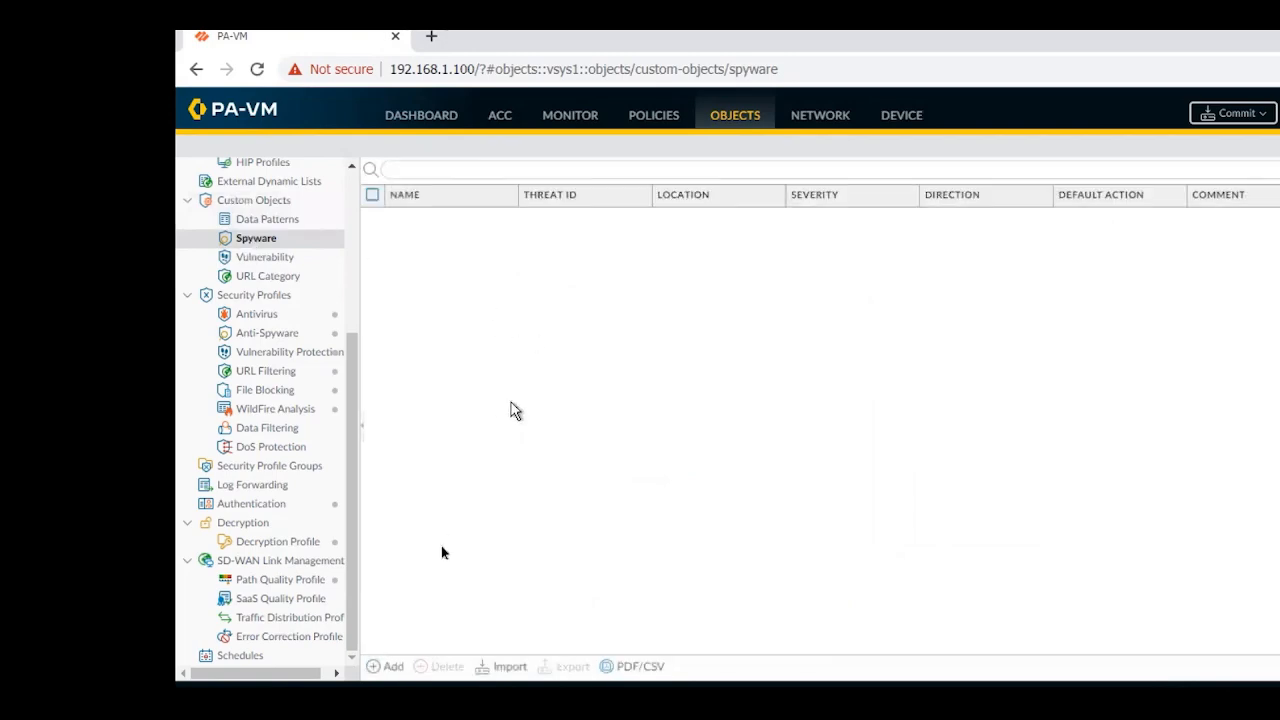
Add a custom spyware signature with threat ID 16000 and the name SPYWARE_ALLOW
left_click(384, 676)
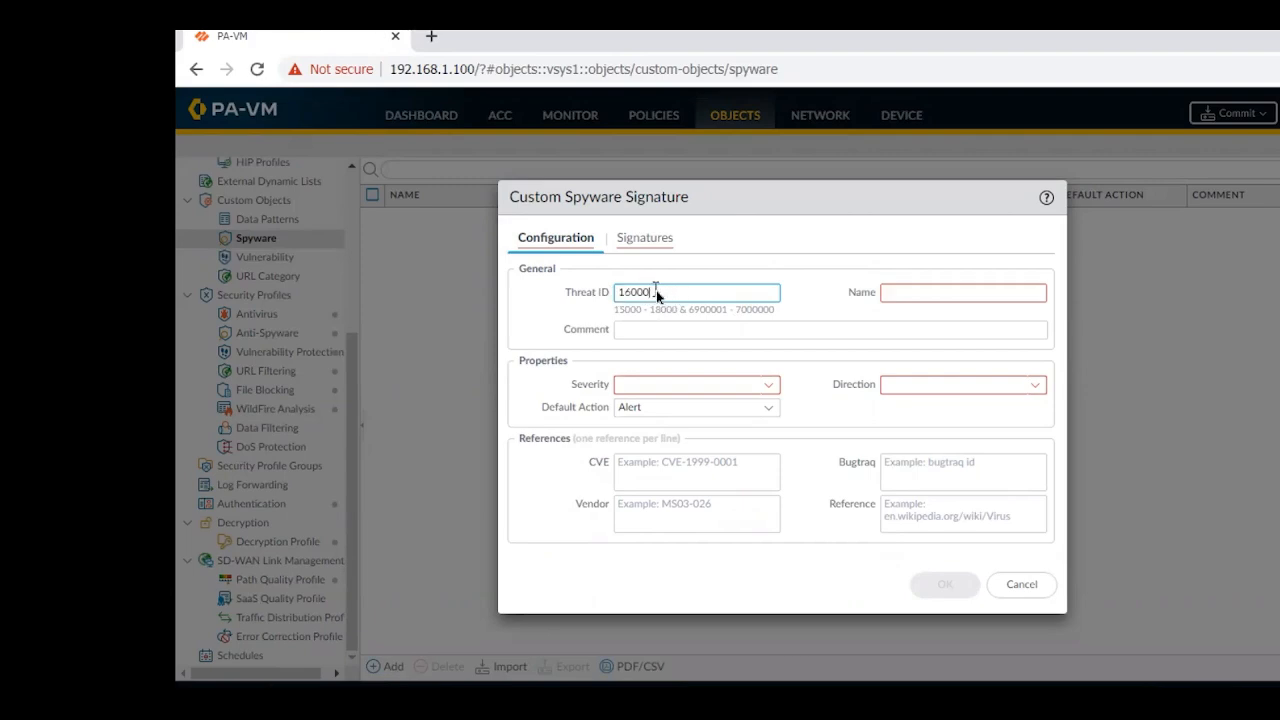
left_click(959, 290)
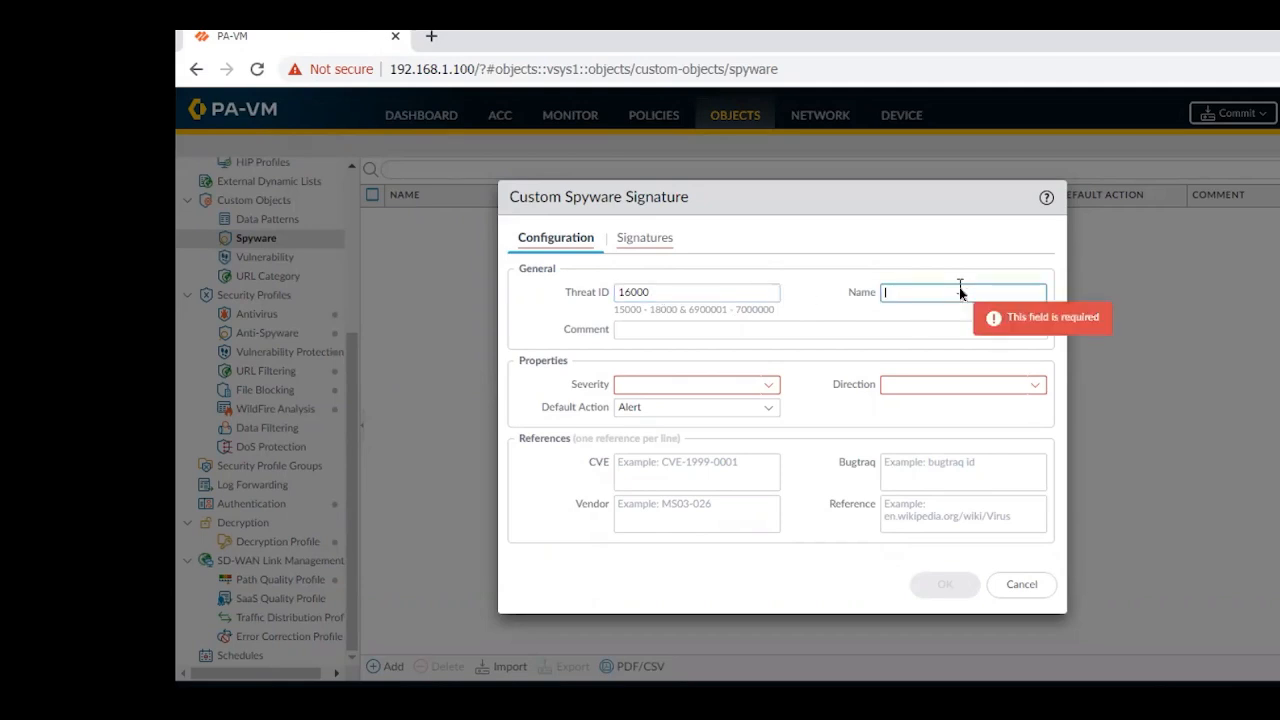
type("Ant")
key("BackSpace")
key("BackSpace")
key("BackSpace")
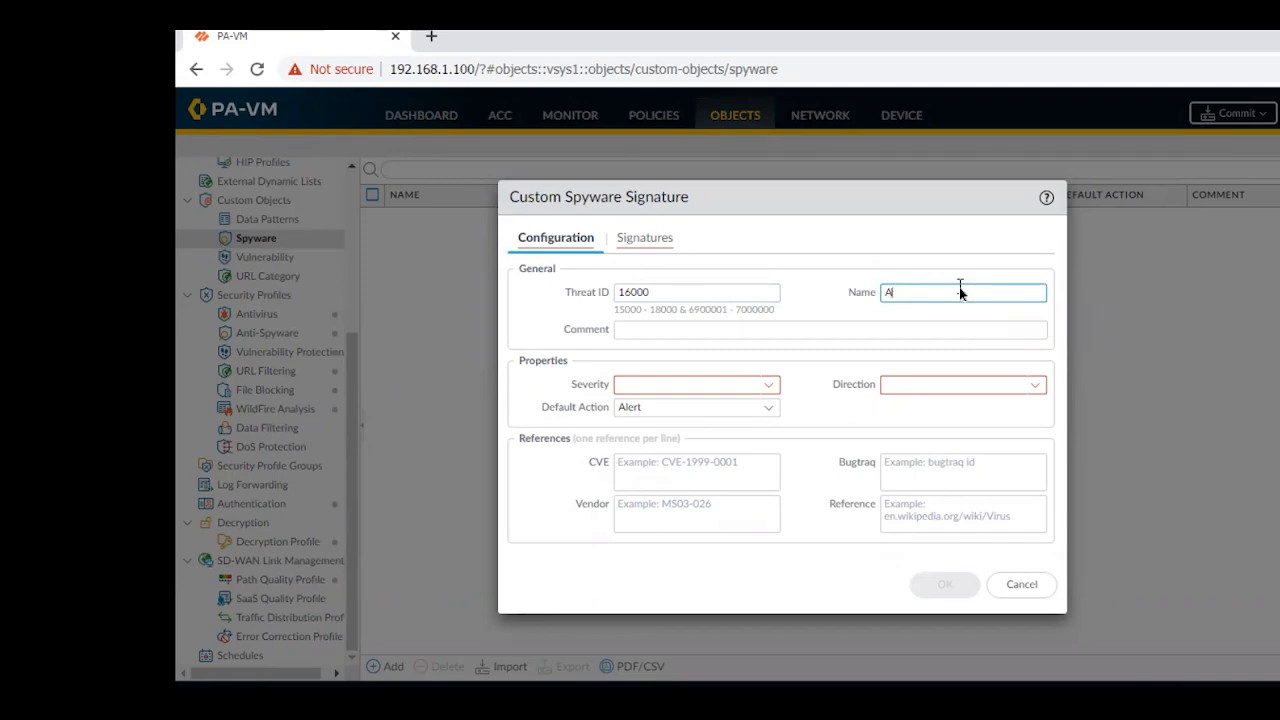
type("SPYWARE_ALLOW")
Review the severity options for the custom spyware signature and set its severity to low
left_click(770, 388)
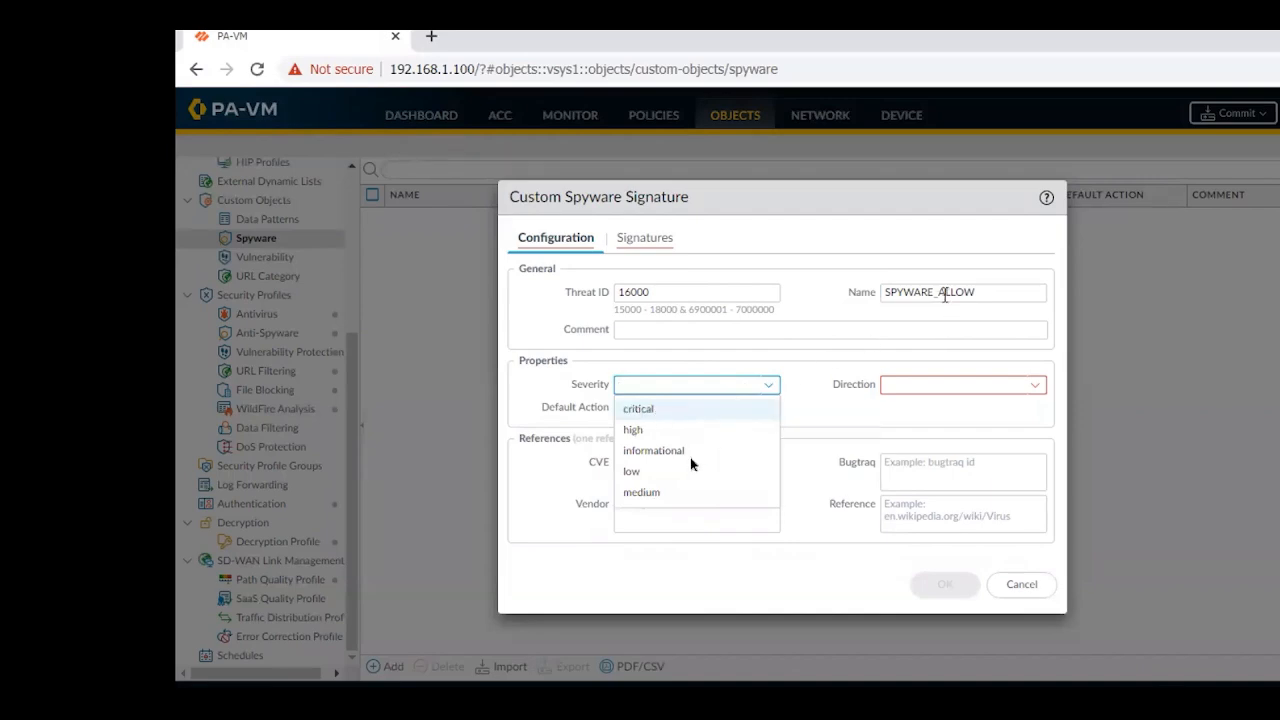
left_click(645, 474)
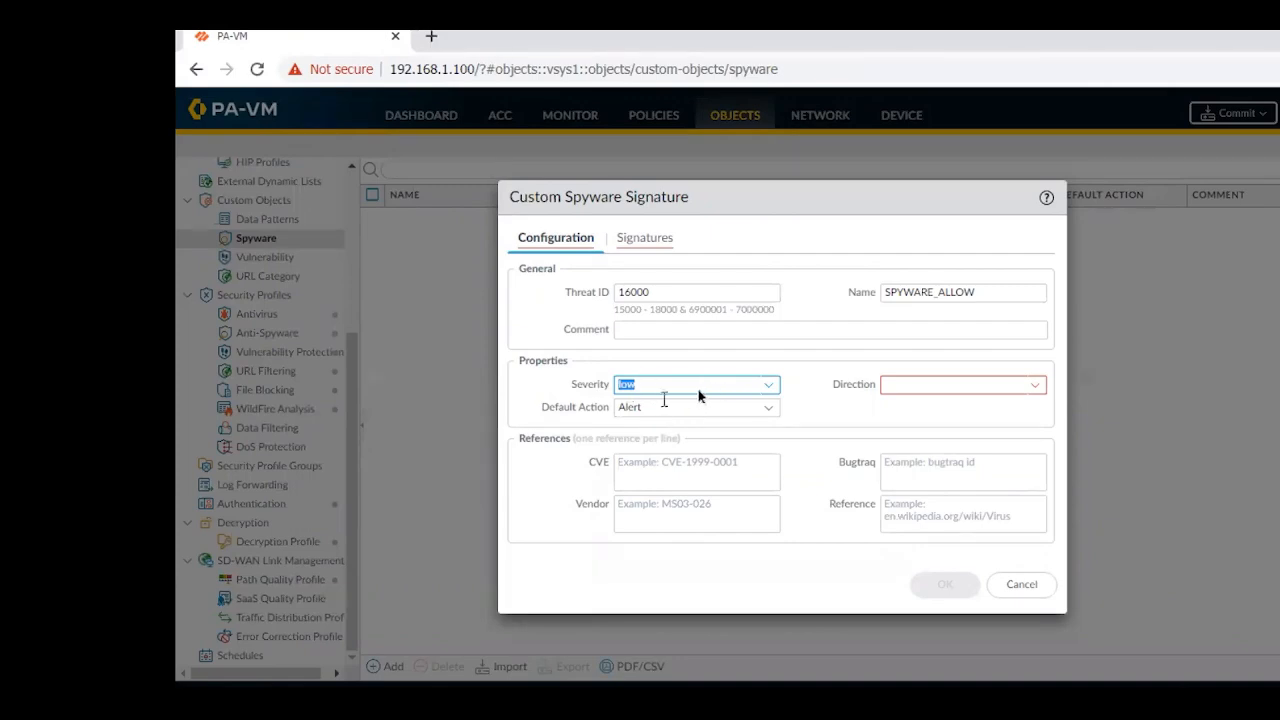
left_click(769, 389)
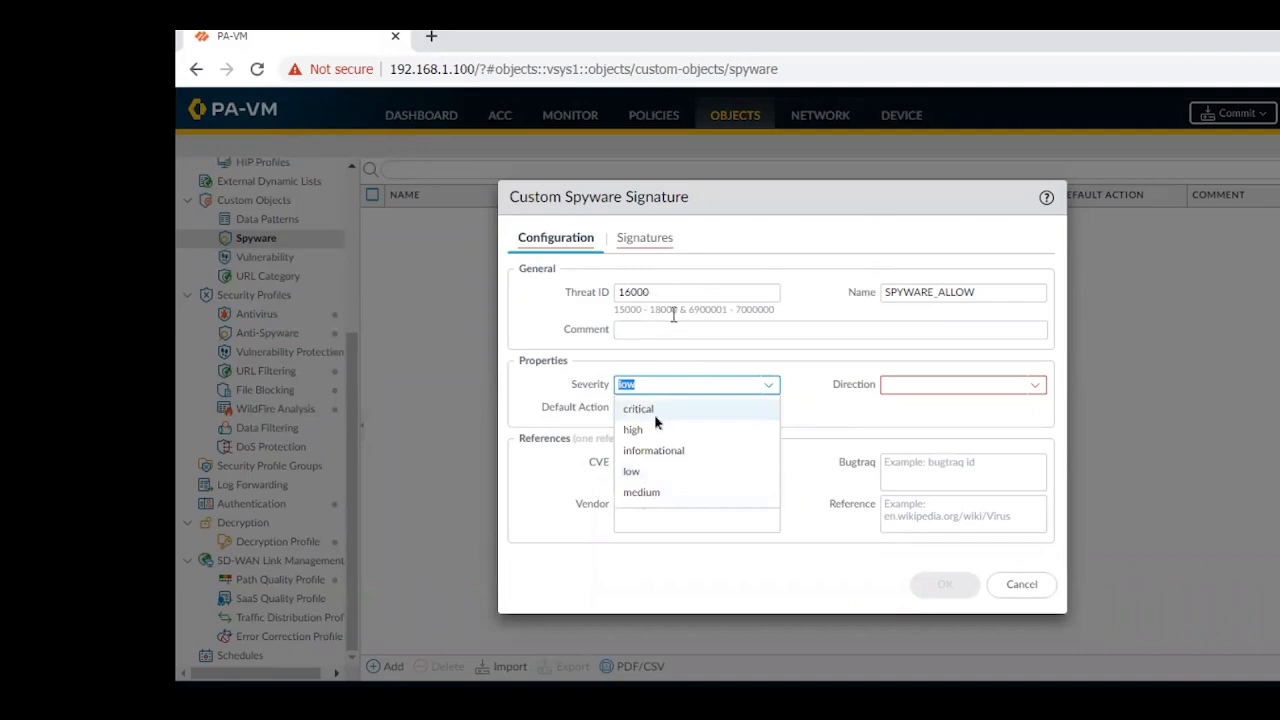
left_click(645, 474)
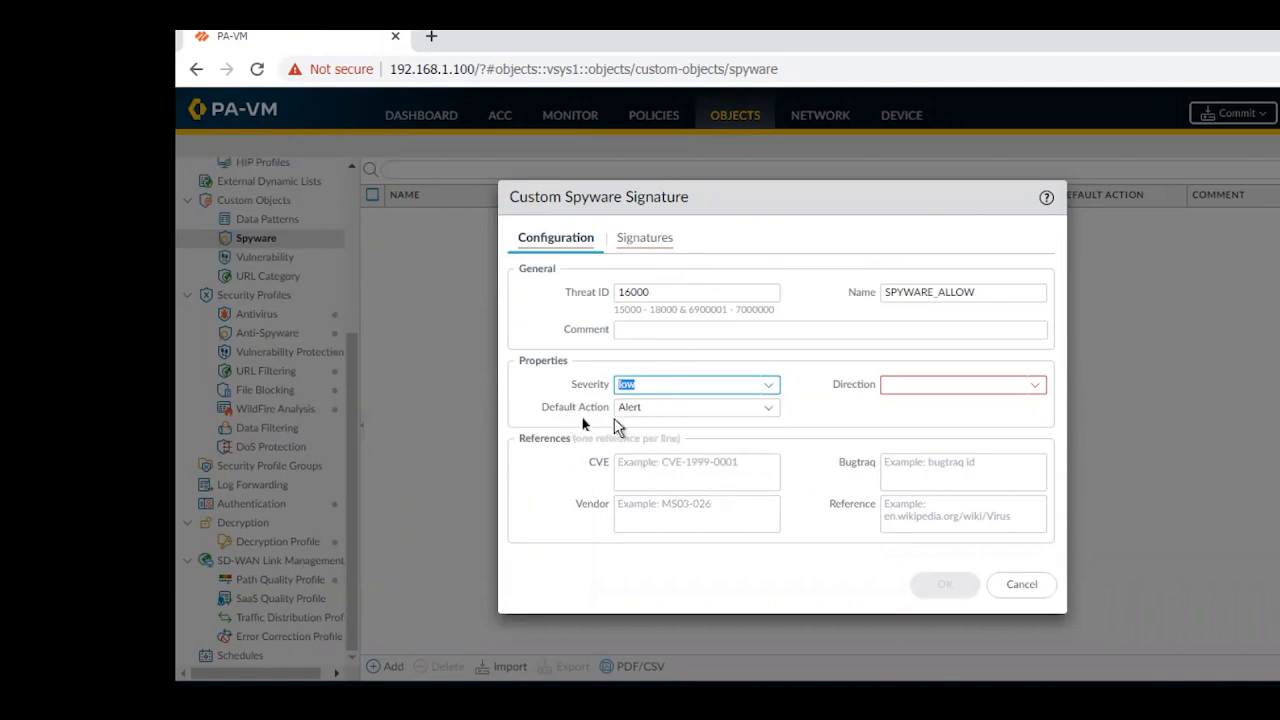
Set the custom spyware signature's default action to Allow and its direction to both
left_click(768, 408)
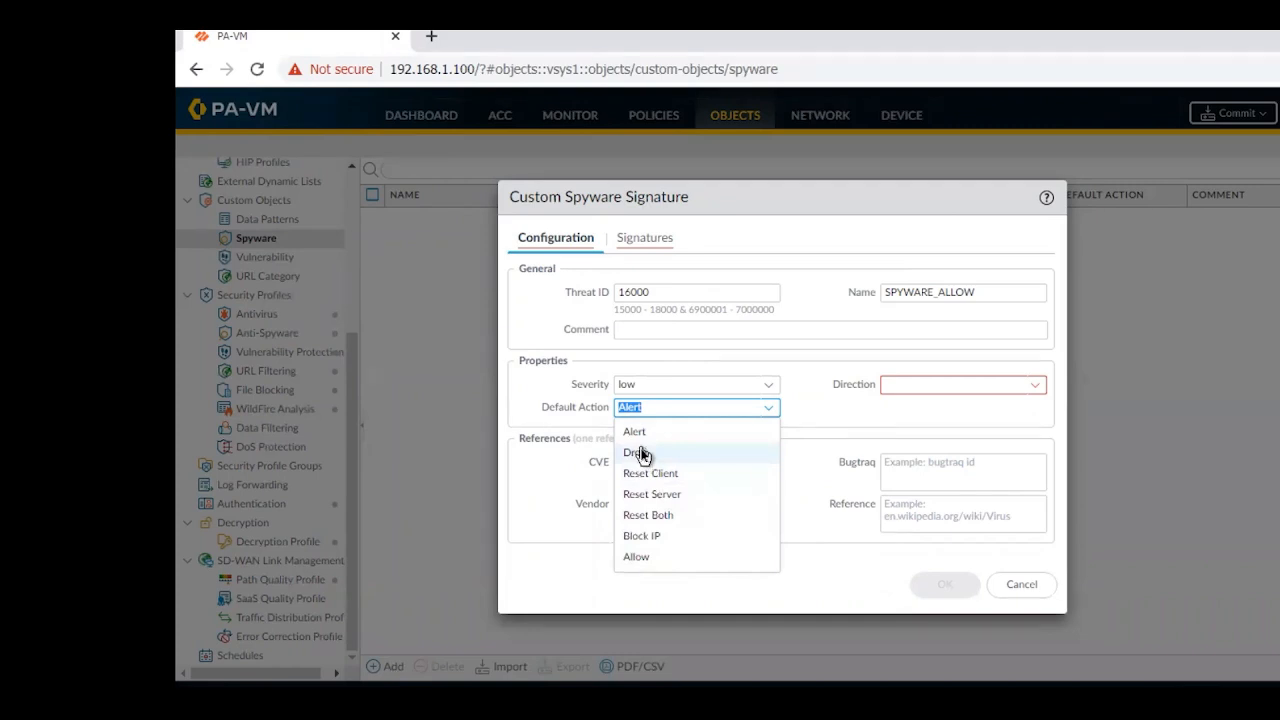
left_click(636, 557)
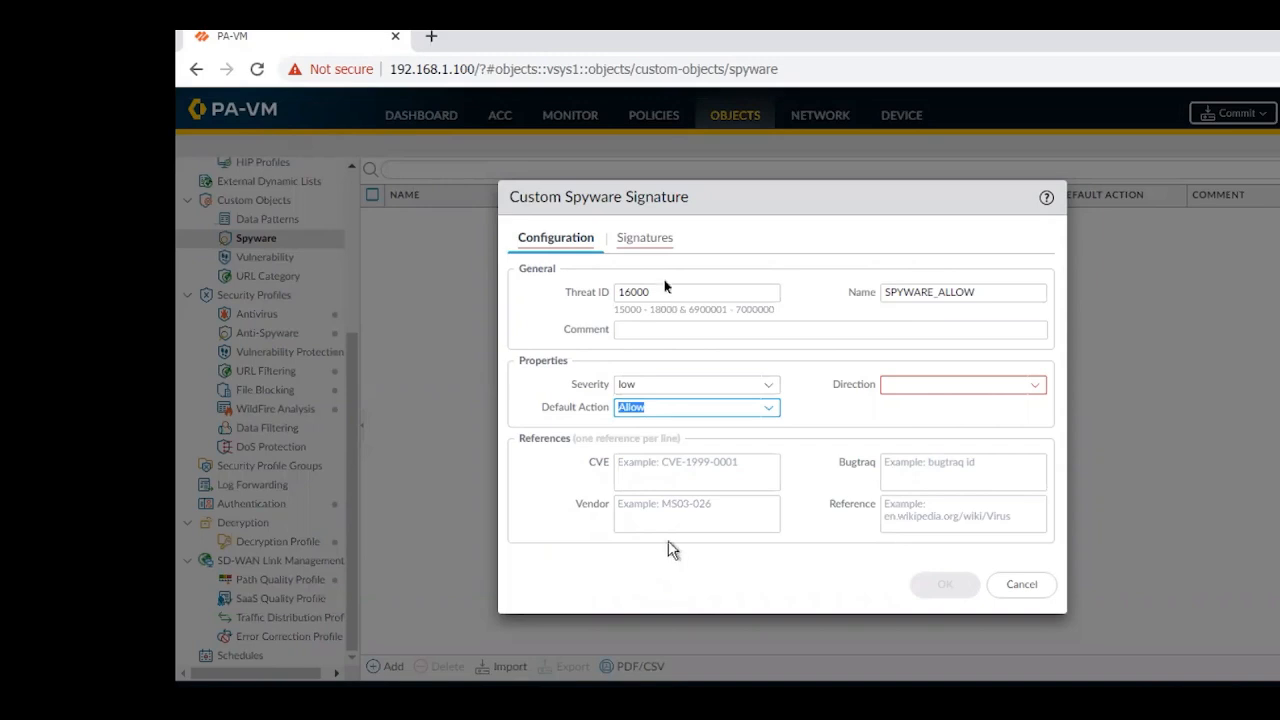
left_click(1036, 386)
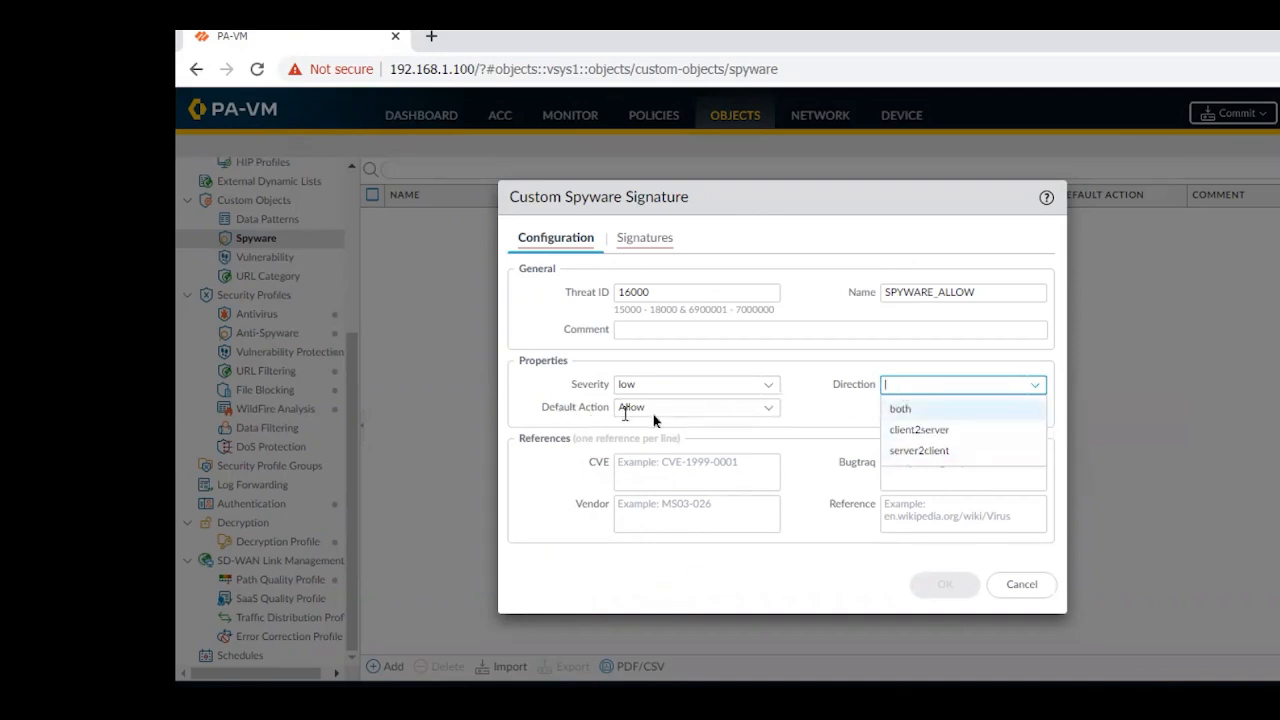
left_click(913, 414)
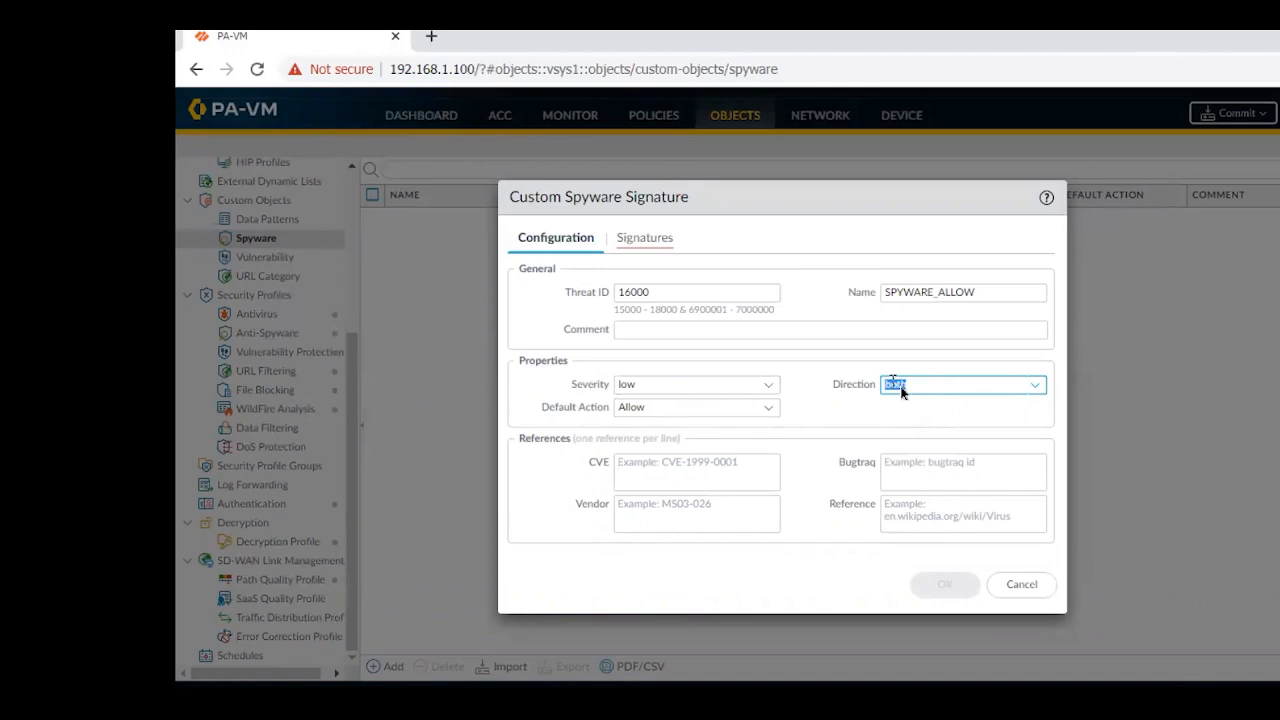
left_click(764, 409)
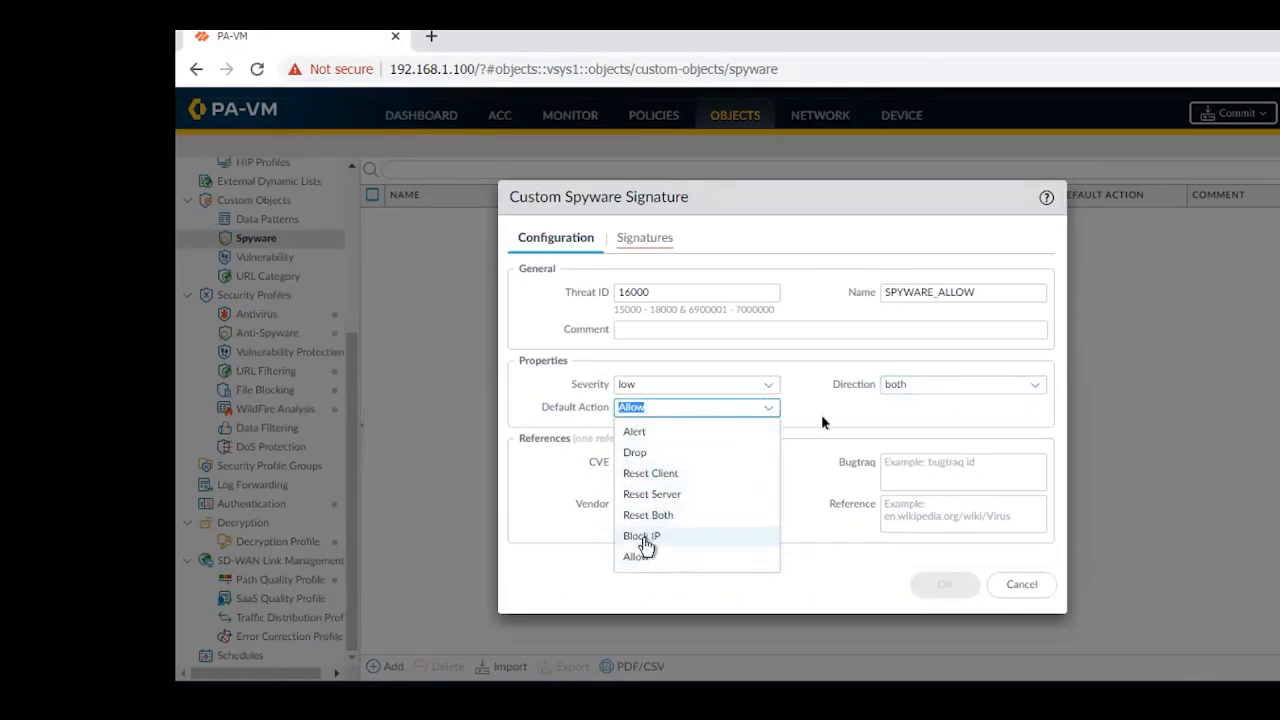
left_click(1033, 388)
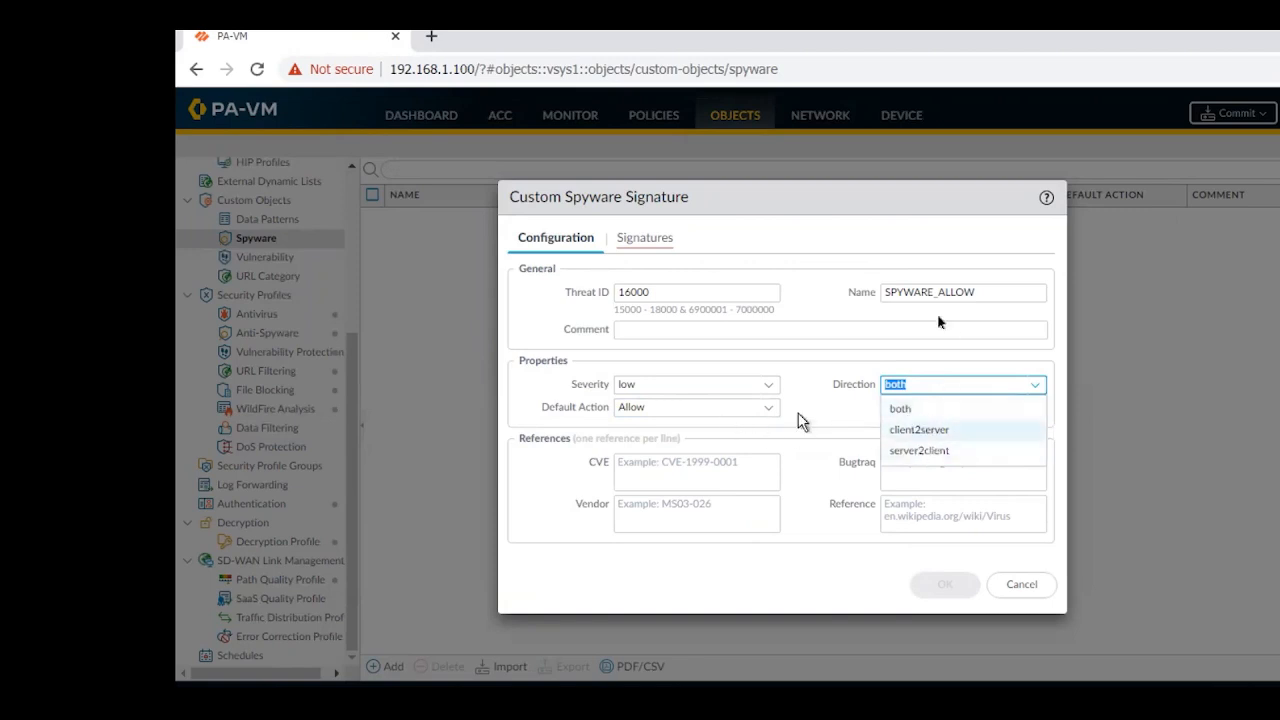
left_click(911, 412)
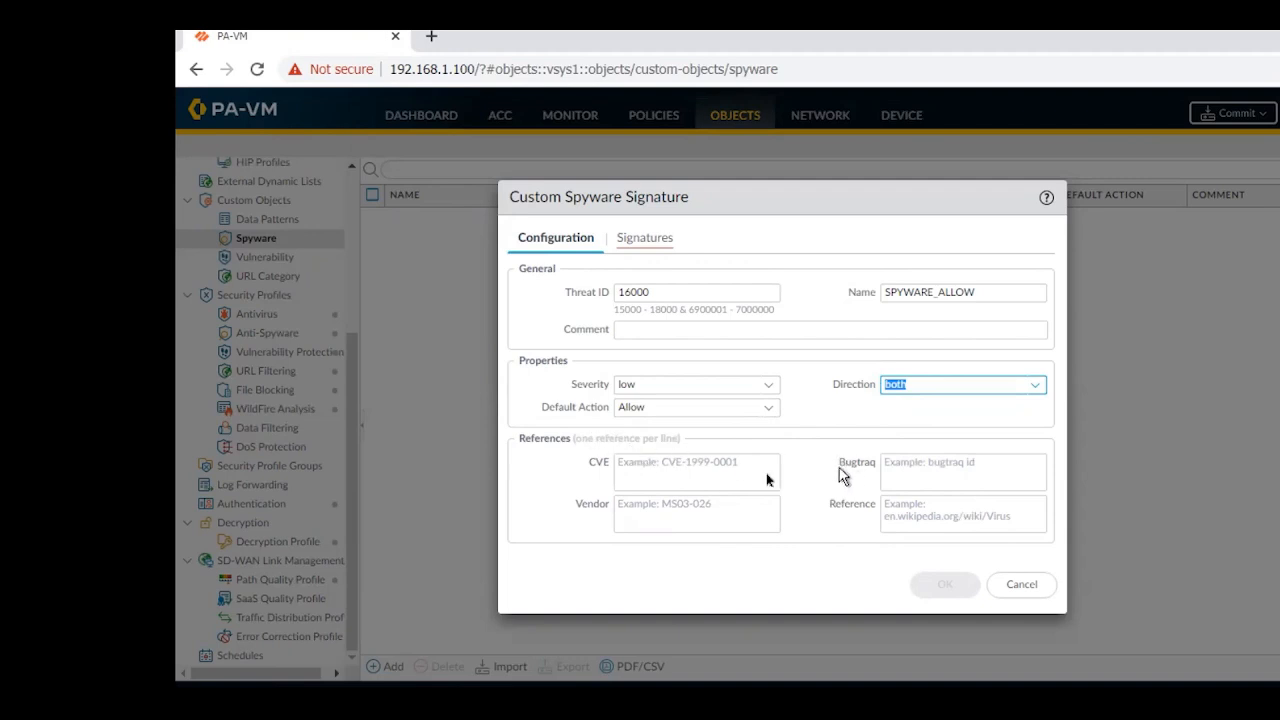
Compare the Combination and Standard signature types, and add a Standard signature entry named Standard Policy
left_click(653, 242)
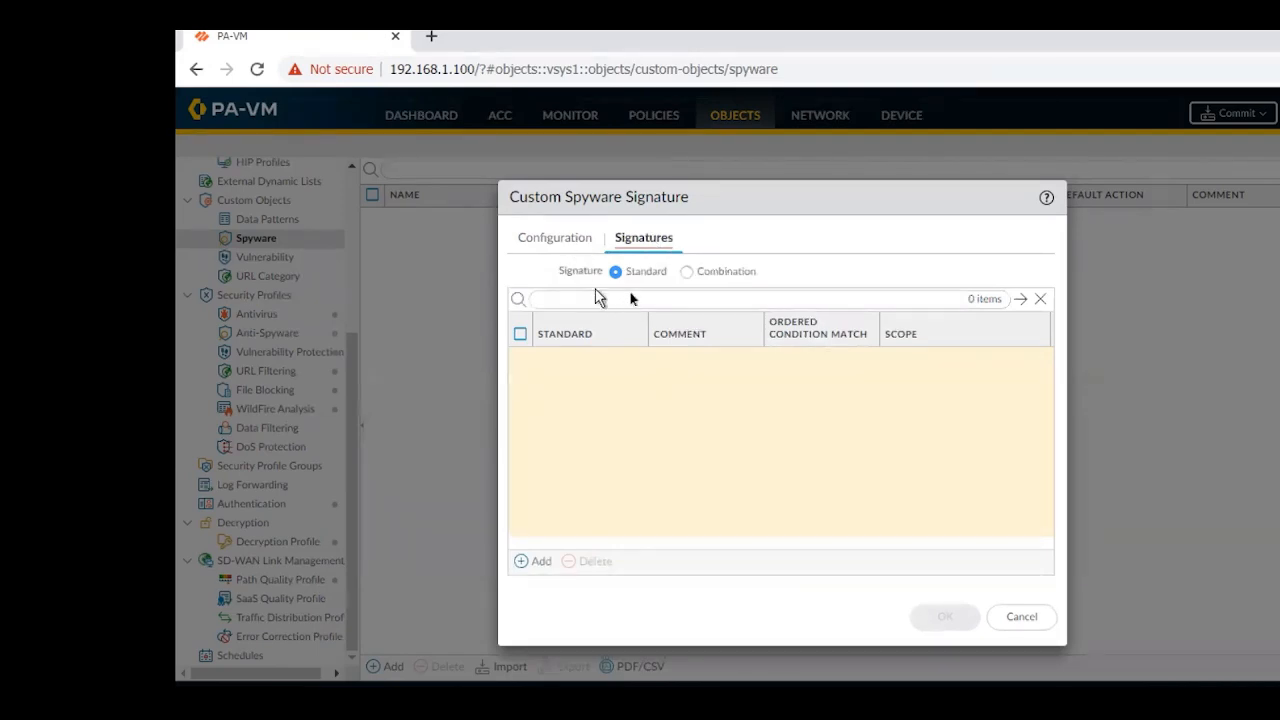
left_click(688, 273)
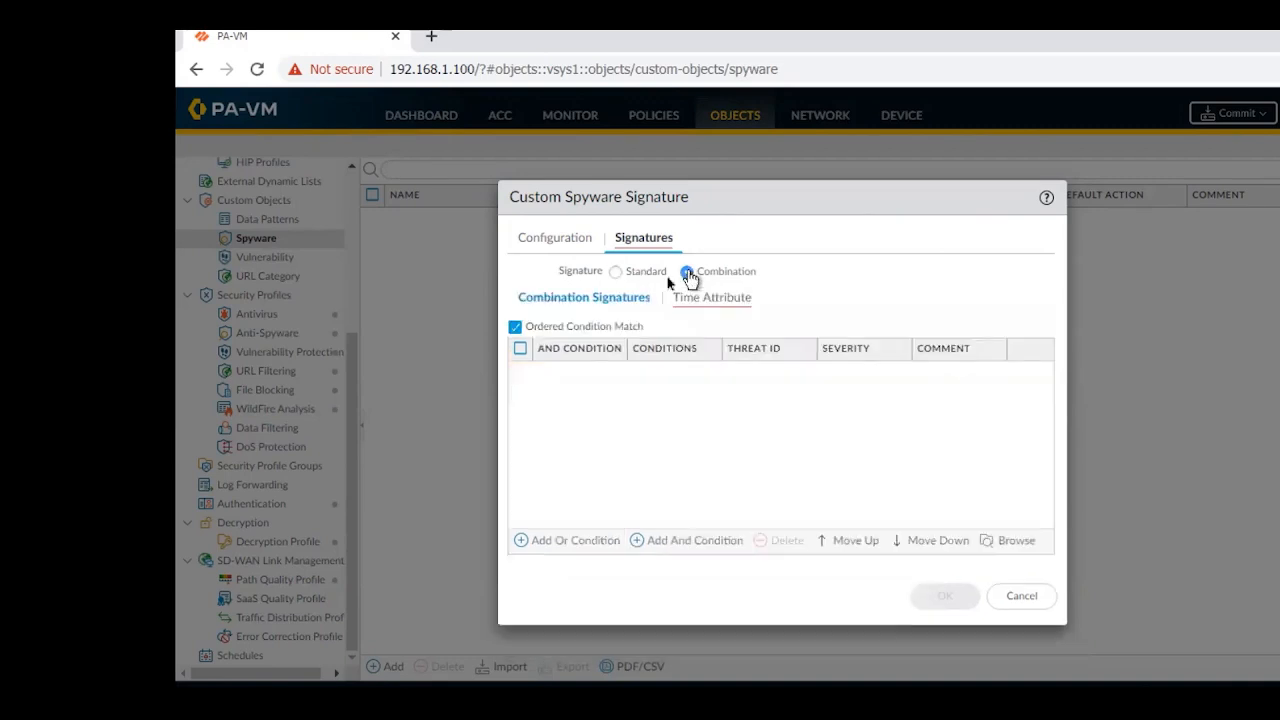
left_click(615, 276)
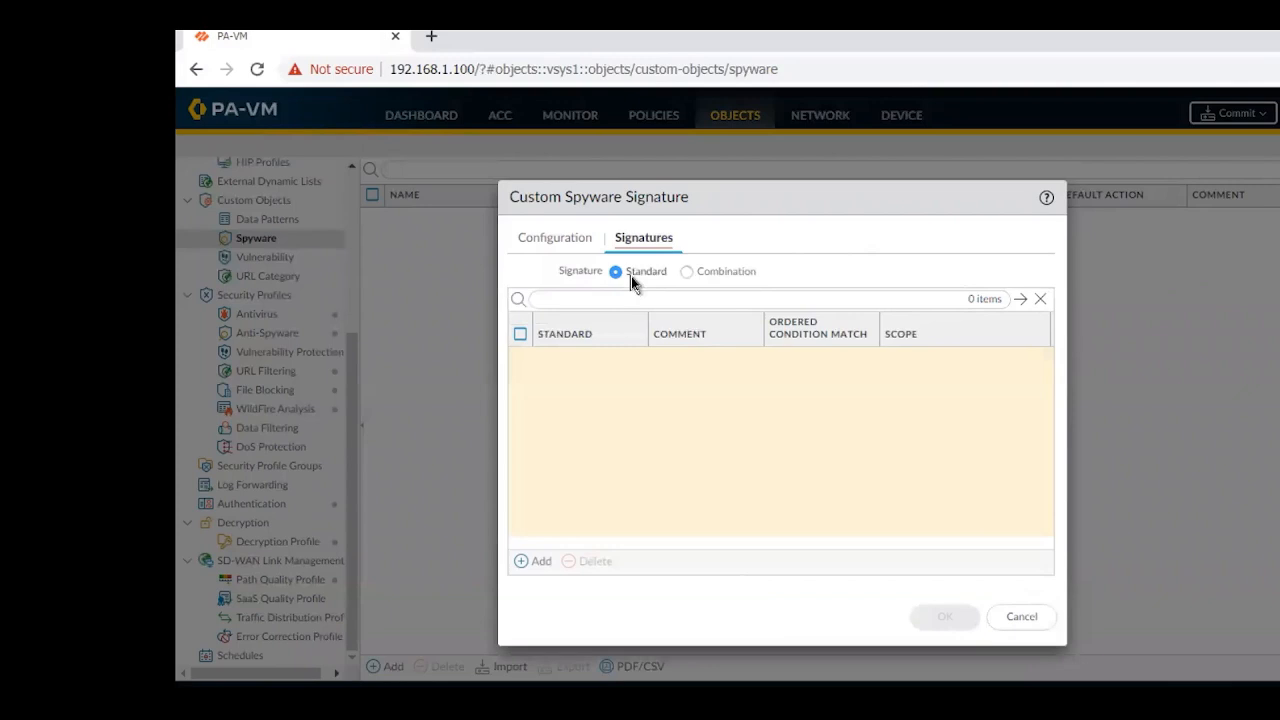
left_click(523, 565)
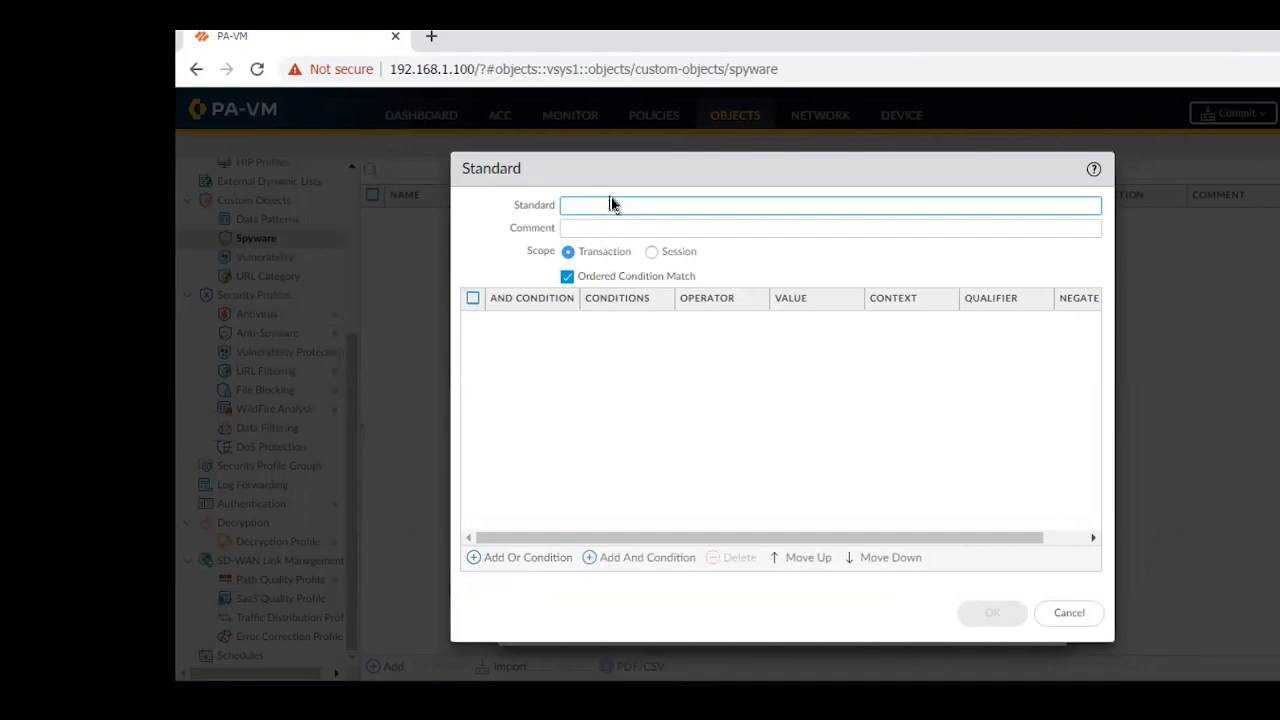
type("ALo")
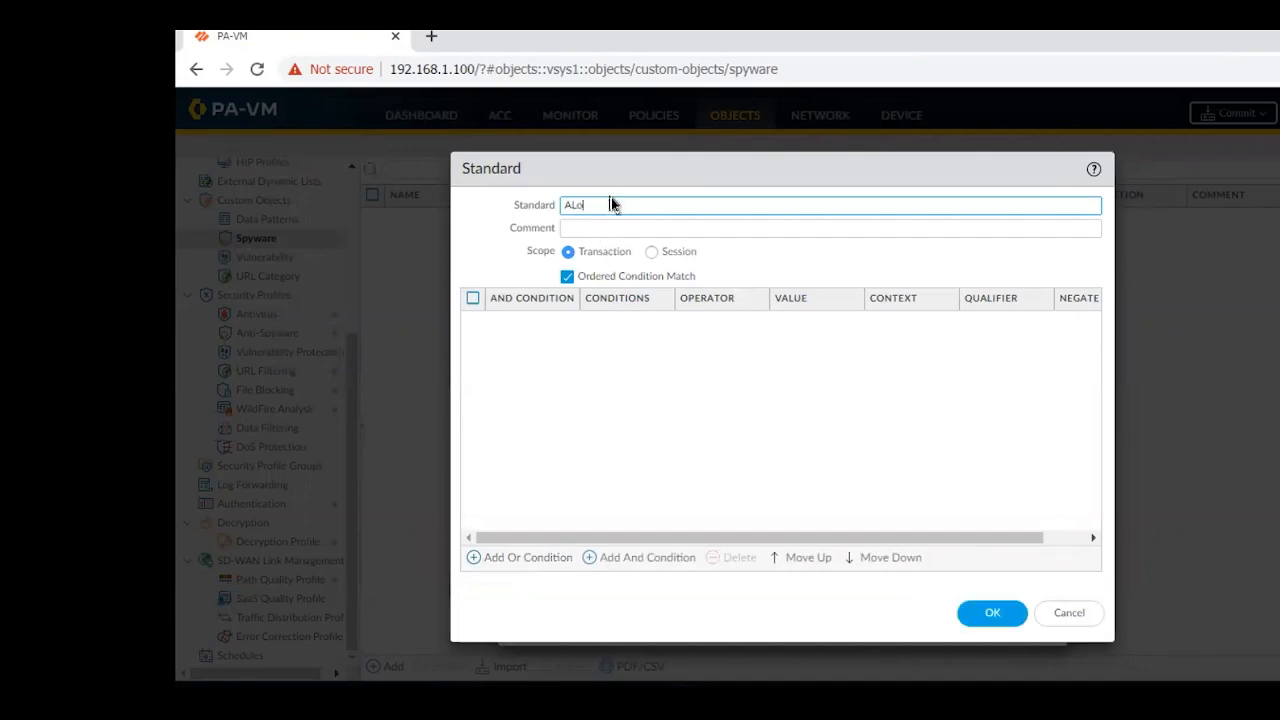
key("BackSpace")
type("Standard")
type("d")
Start a new Or condition for the Standard Policy entry with Pattern Match as its operator
left_click(486, 560)
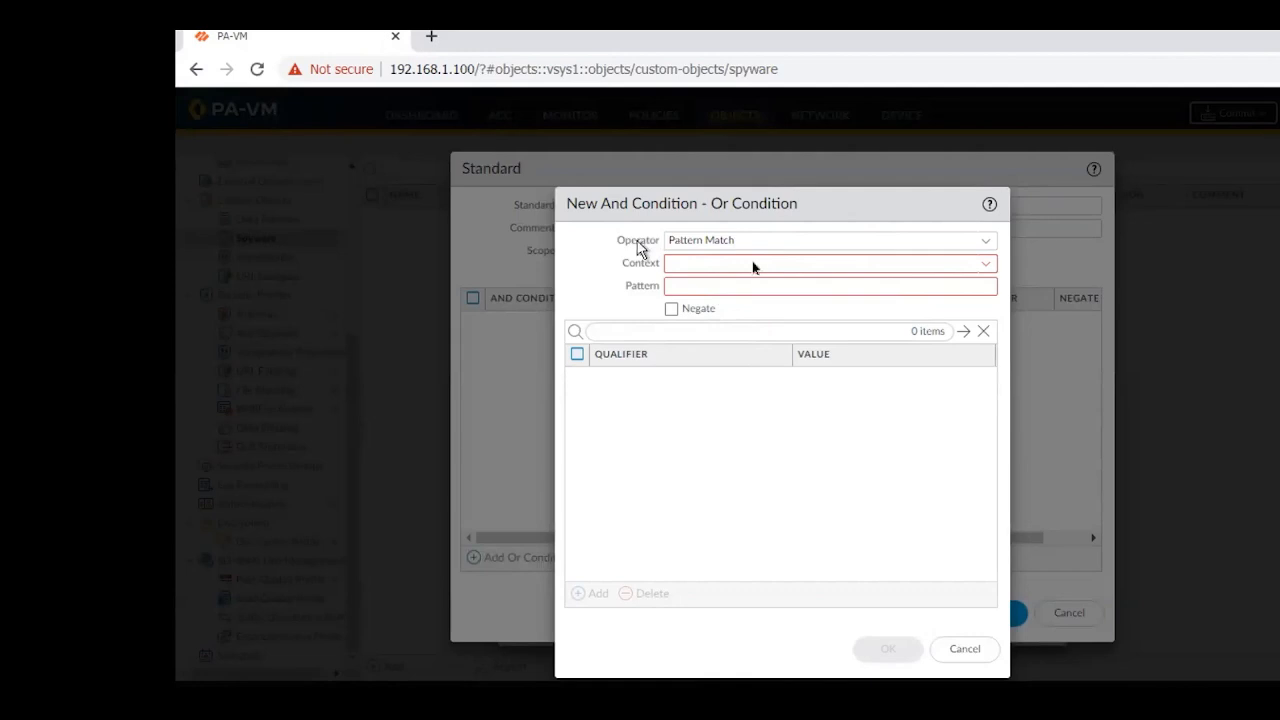
left_click(985, 245)
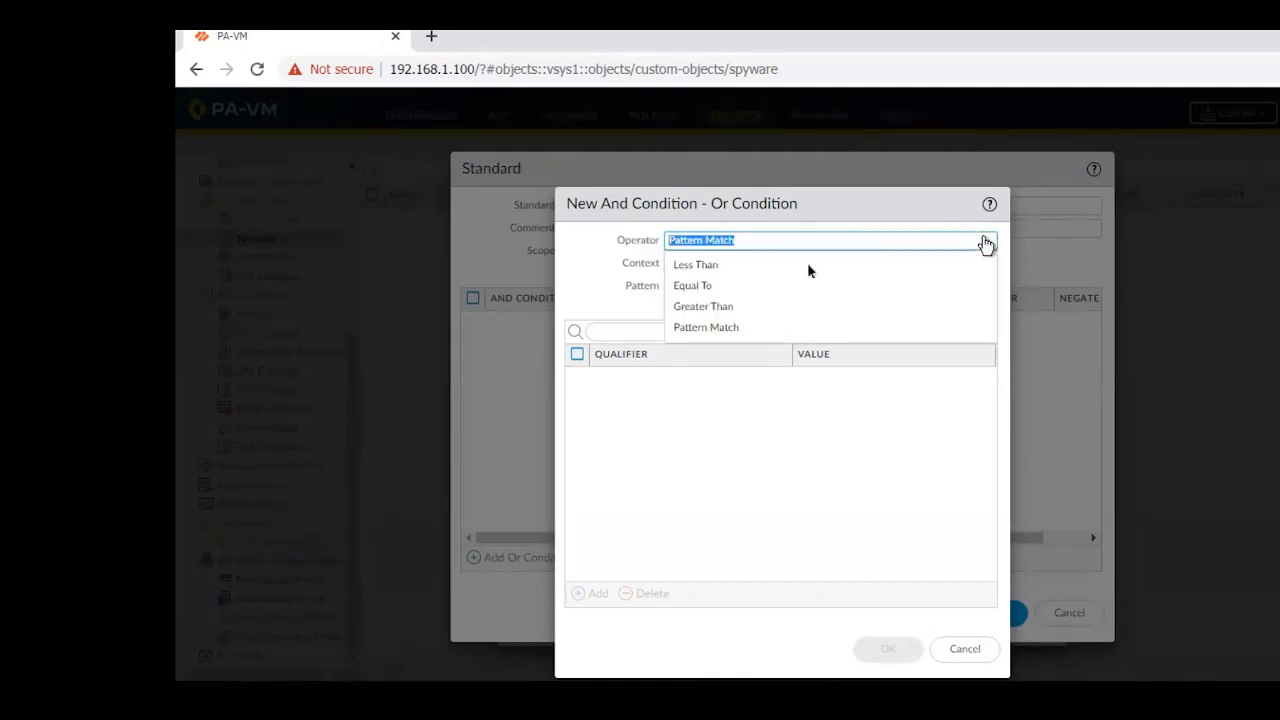
left_click(718, 328)
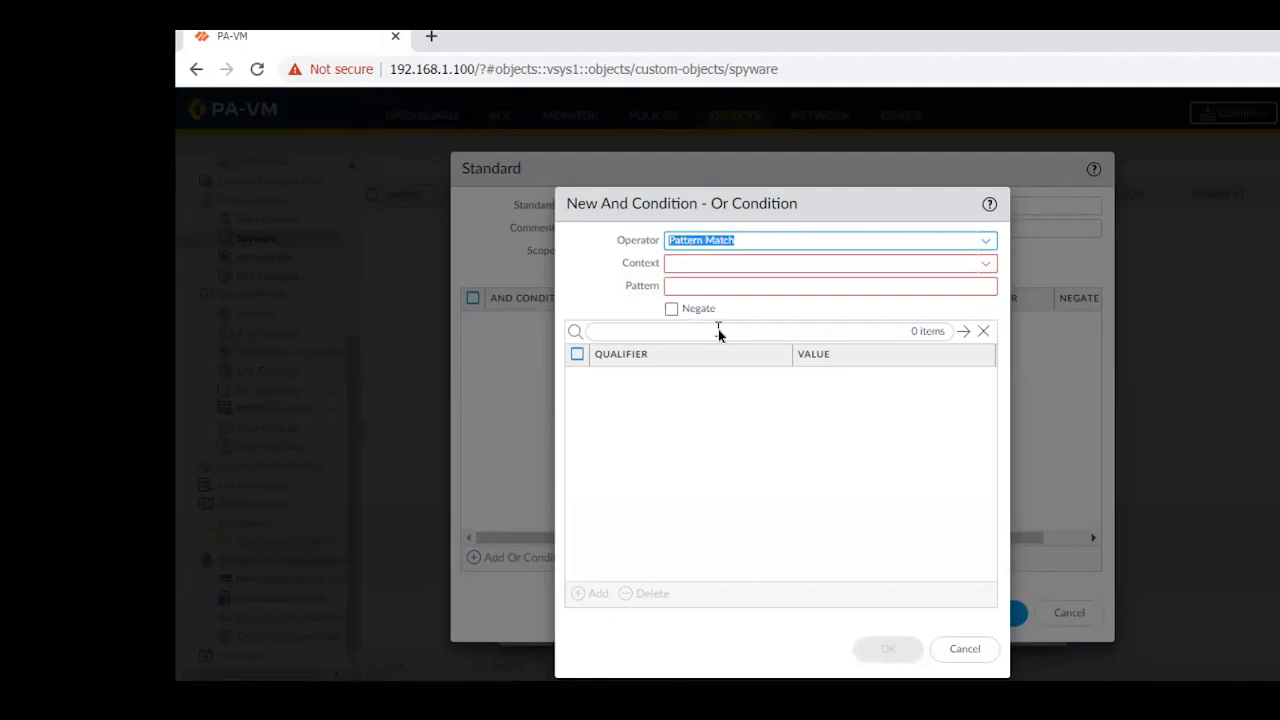
Browse the available contexts for the condition and try dhcp-req-chaddr and brass-req-tcp-payload with an empty pattern
left_click(987, 267)
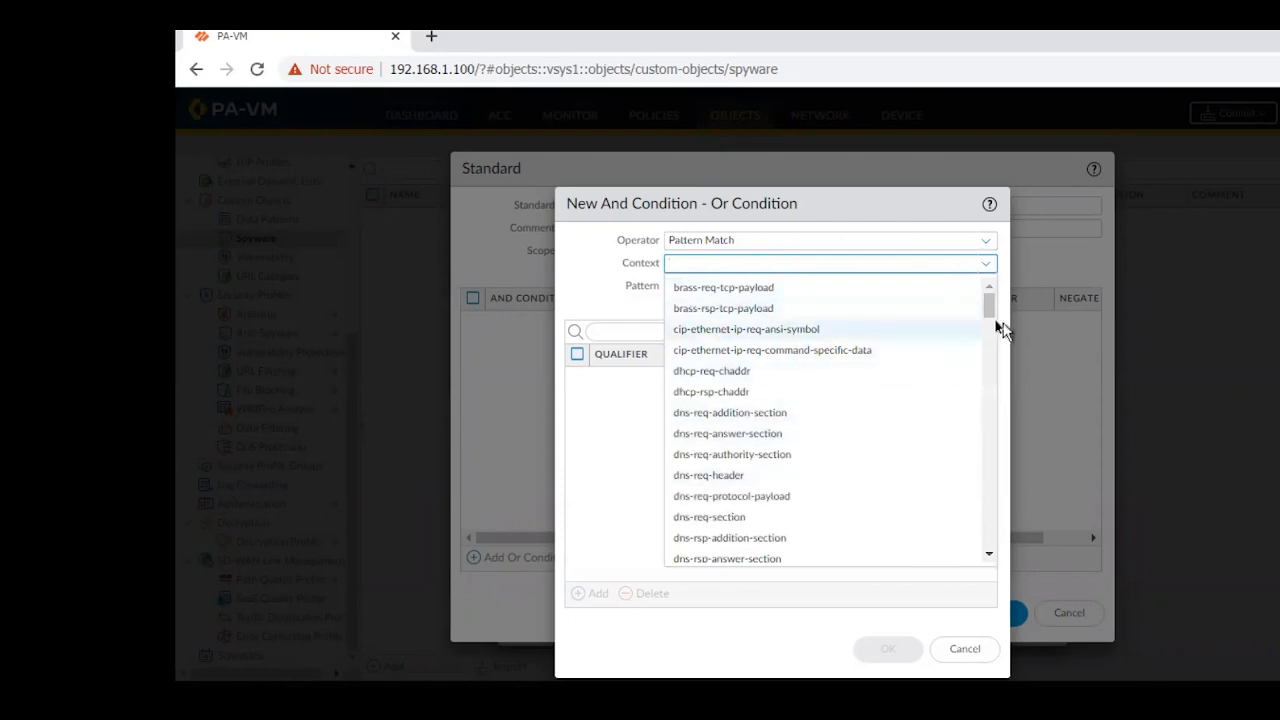
scroll(965, 400, "down", 10)
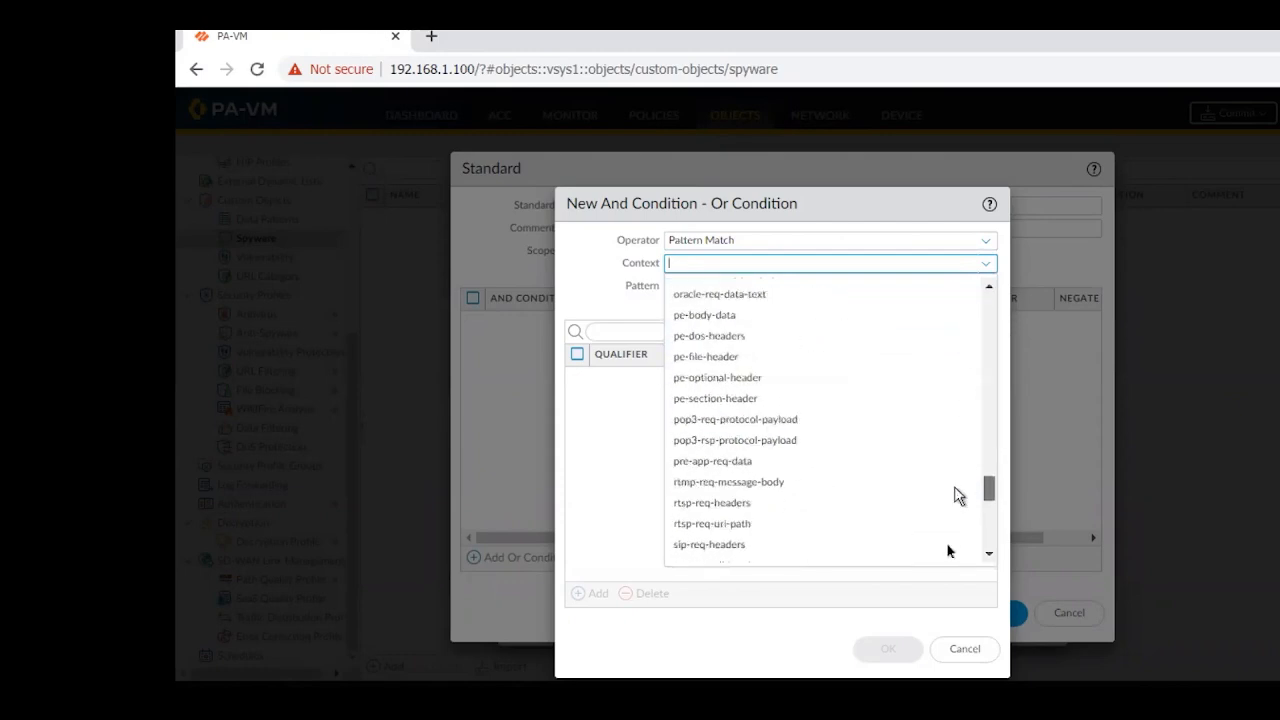
scroll(948, 551, "down", 5)
scroll(977, 317, "up", 20)
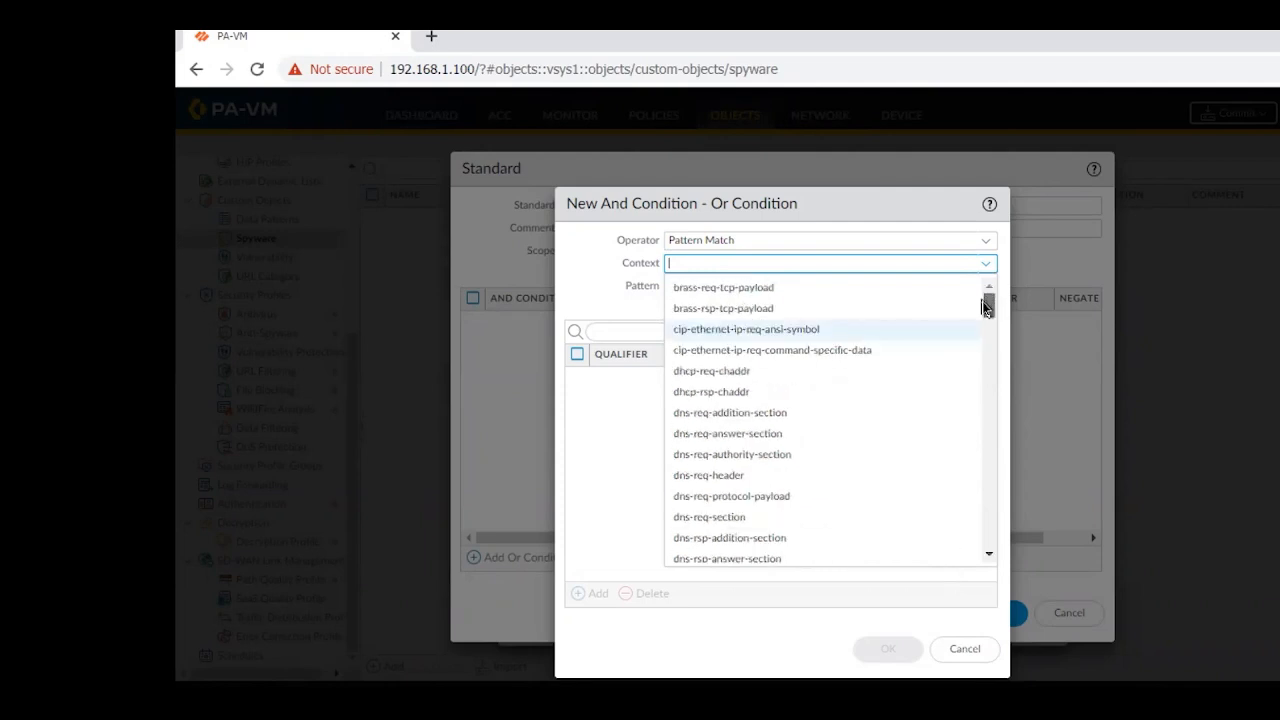
left_click_drag(986, 309, 946, 287)
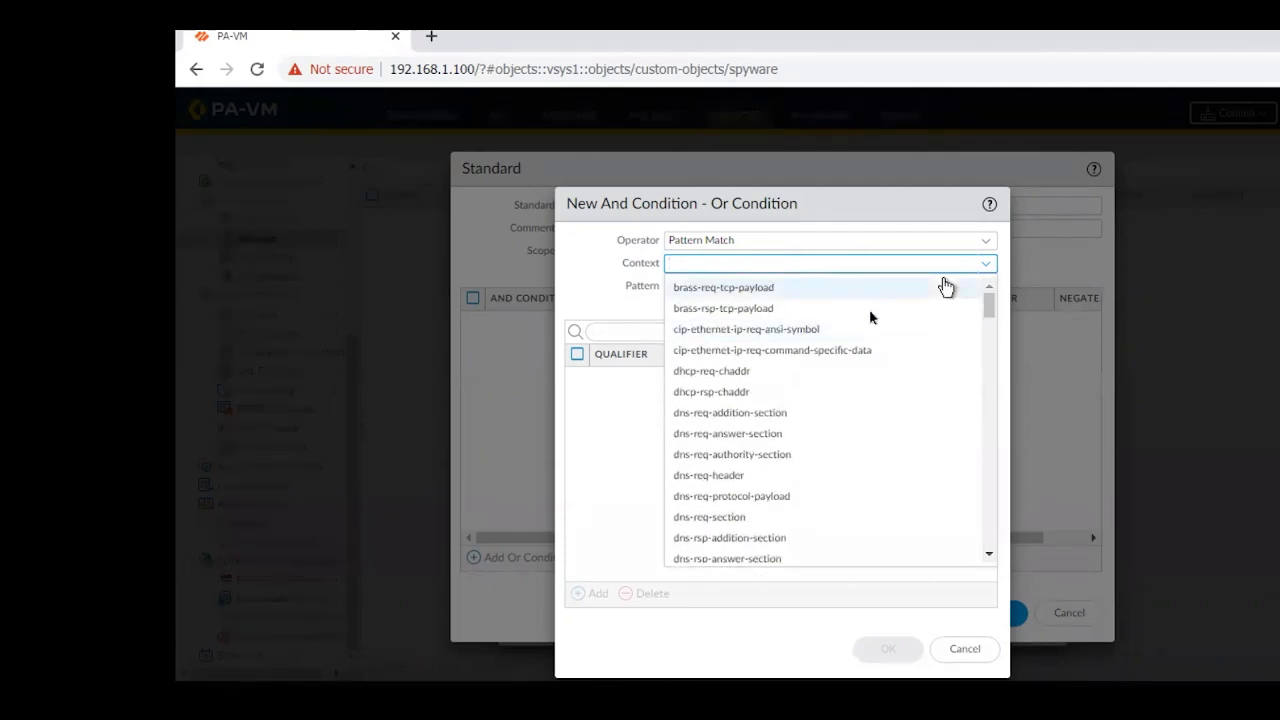
left_click(728, 374)
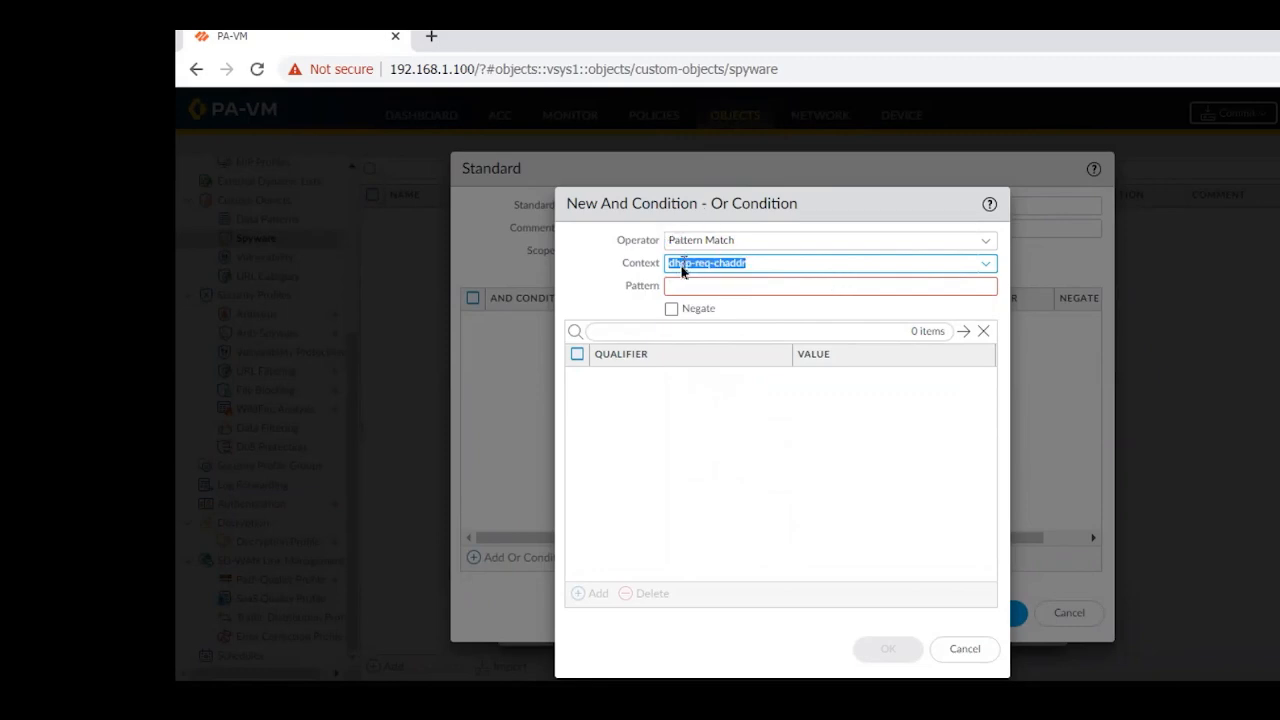
left_click(845, 287)
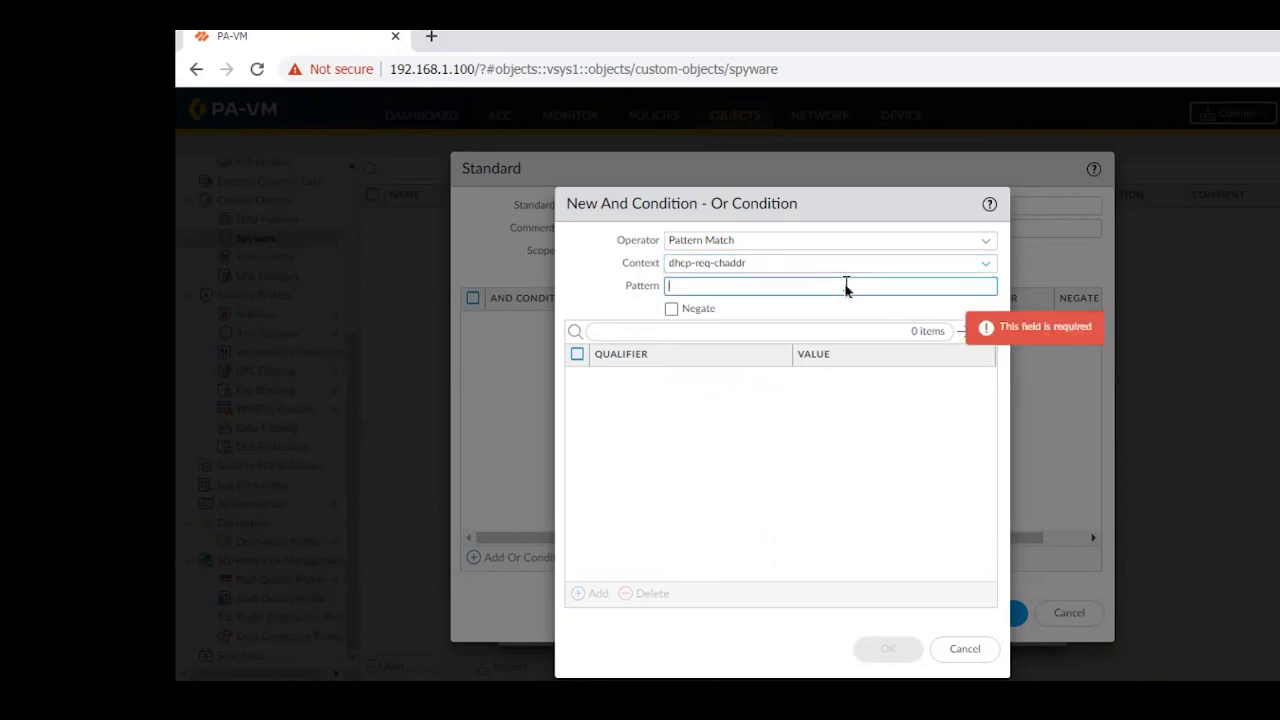
left_click(583, 301)
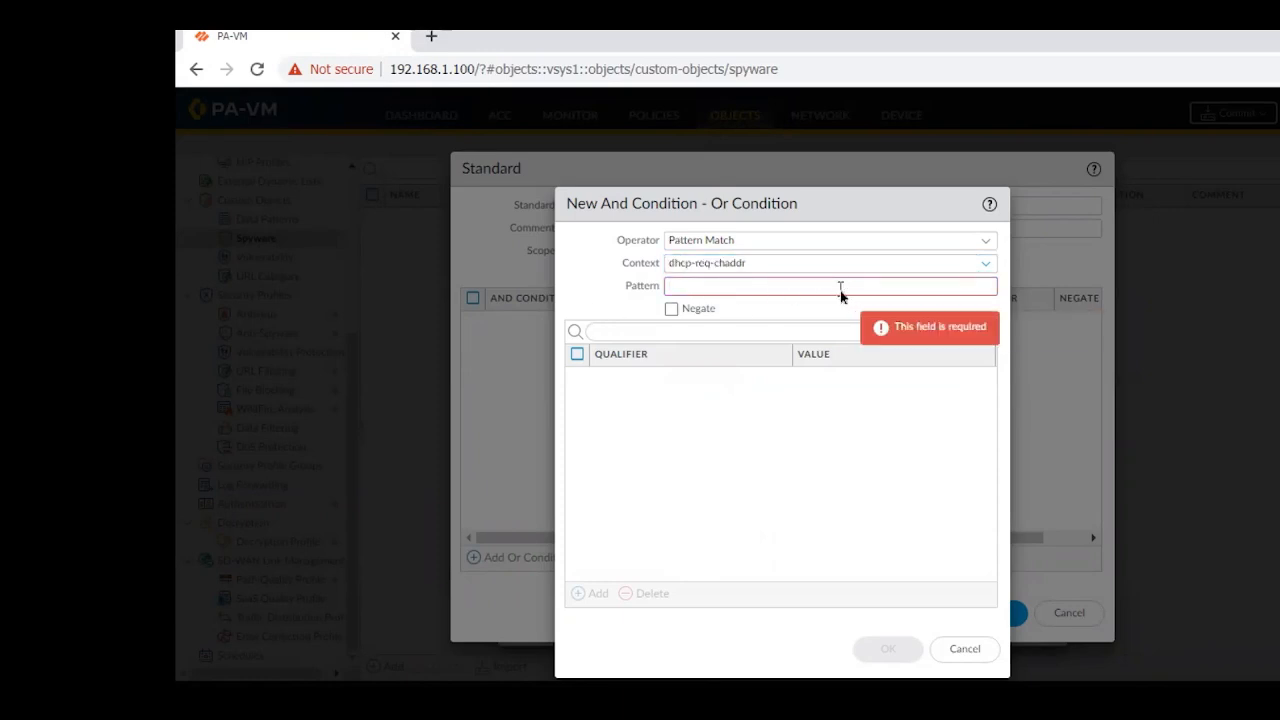
left_click(750, 288)
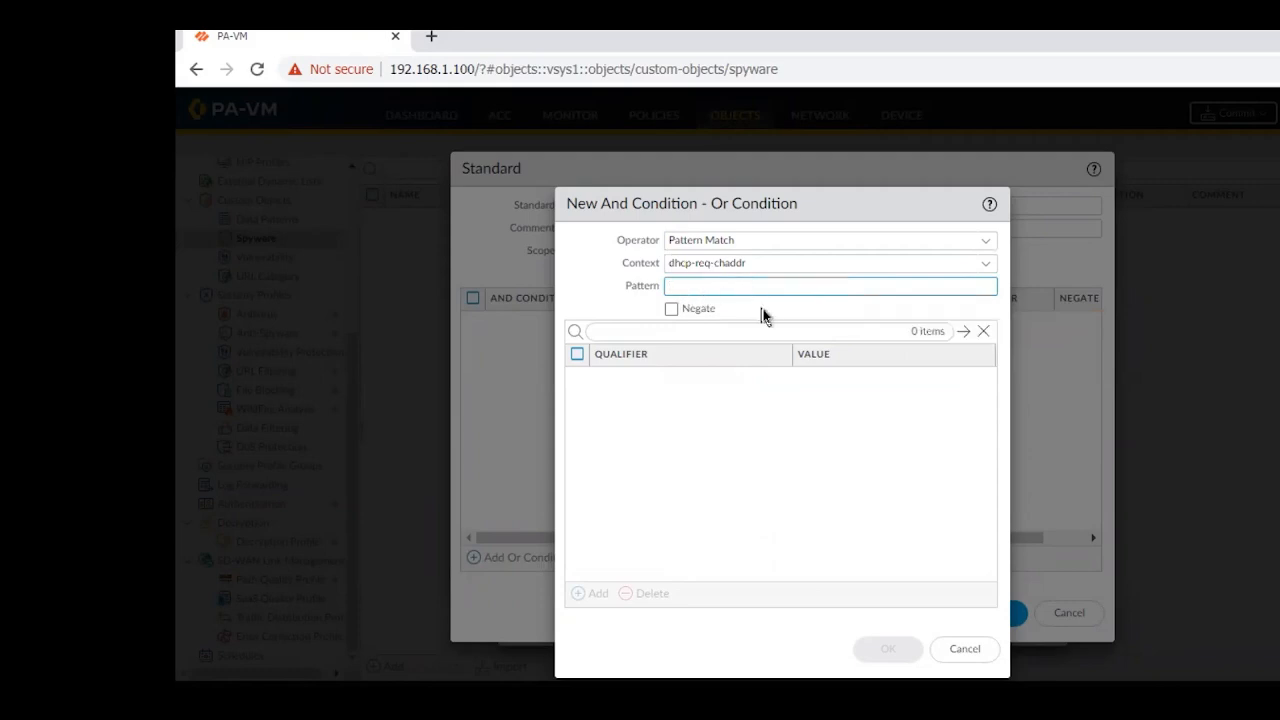
left_click(608, 338)
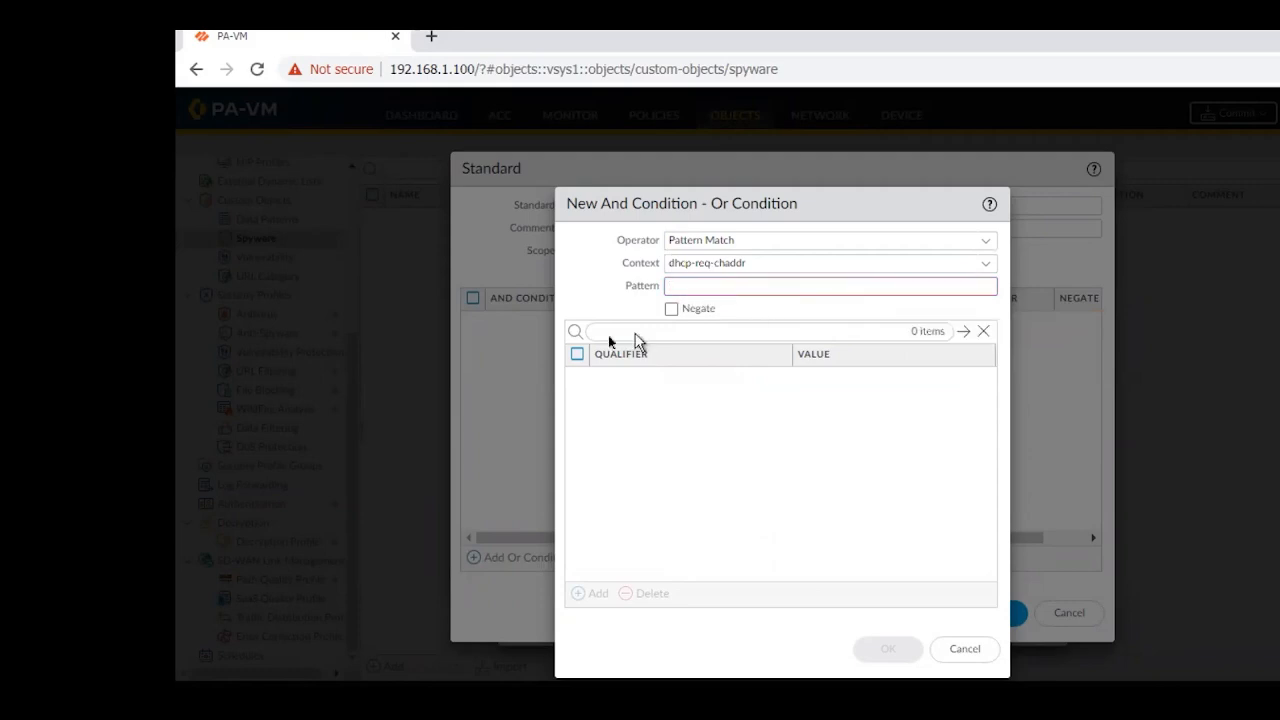
left_click(982, 268)
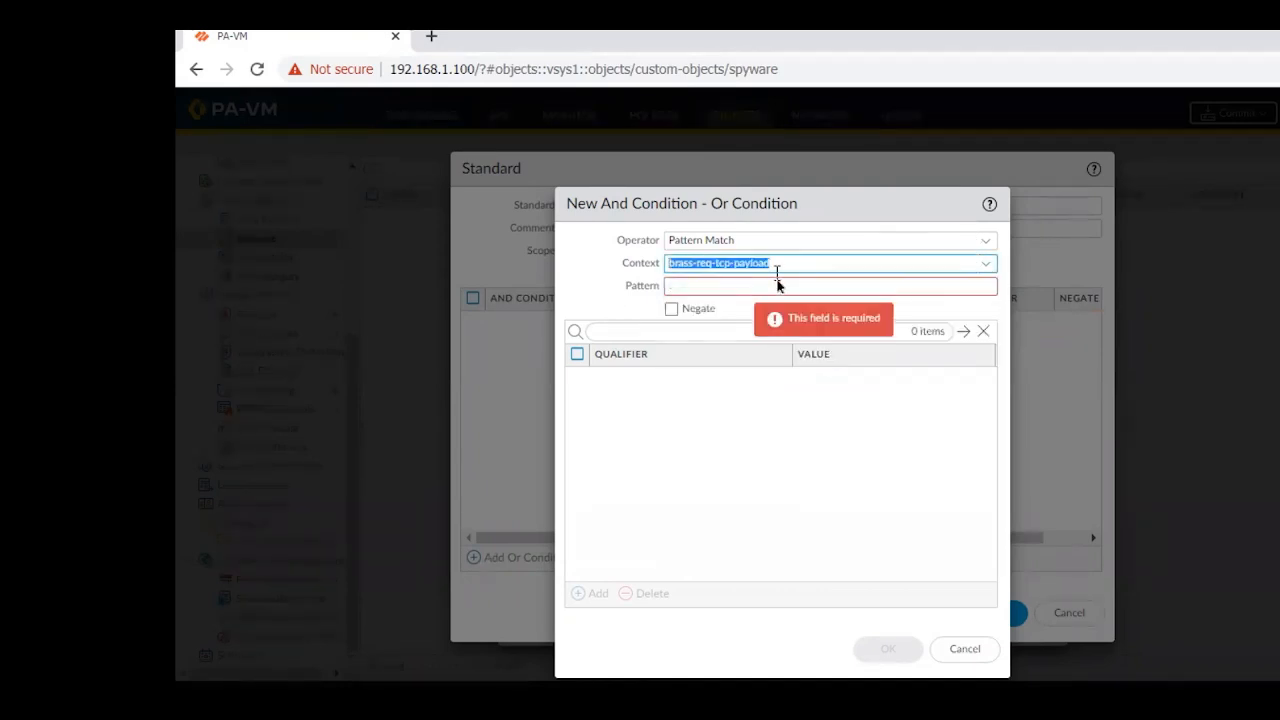
left_click(775, 287)
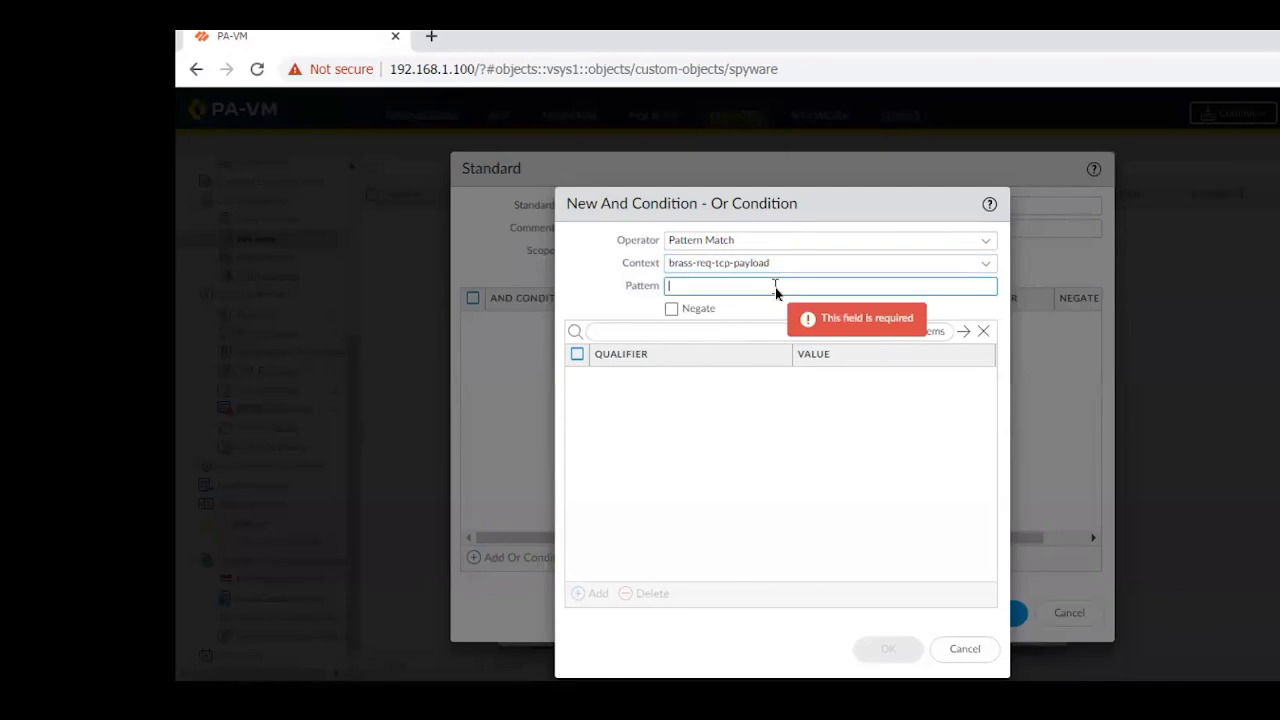
Set the condition's context to brass-rsp-tcp-payload and its pattern to '.' including the quotes, and save the custom spyware signature
left_click(986, 265)
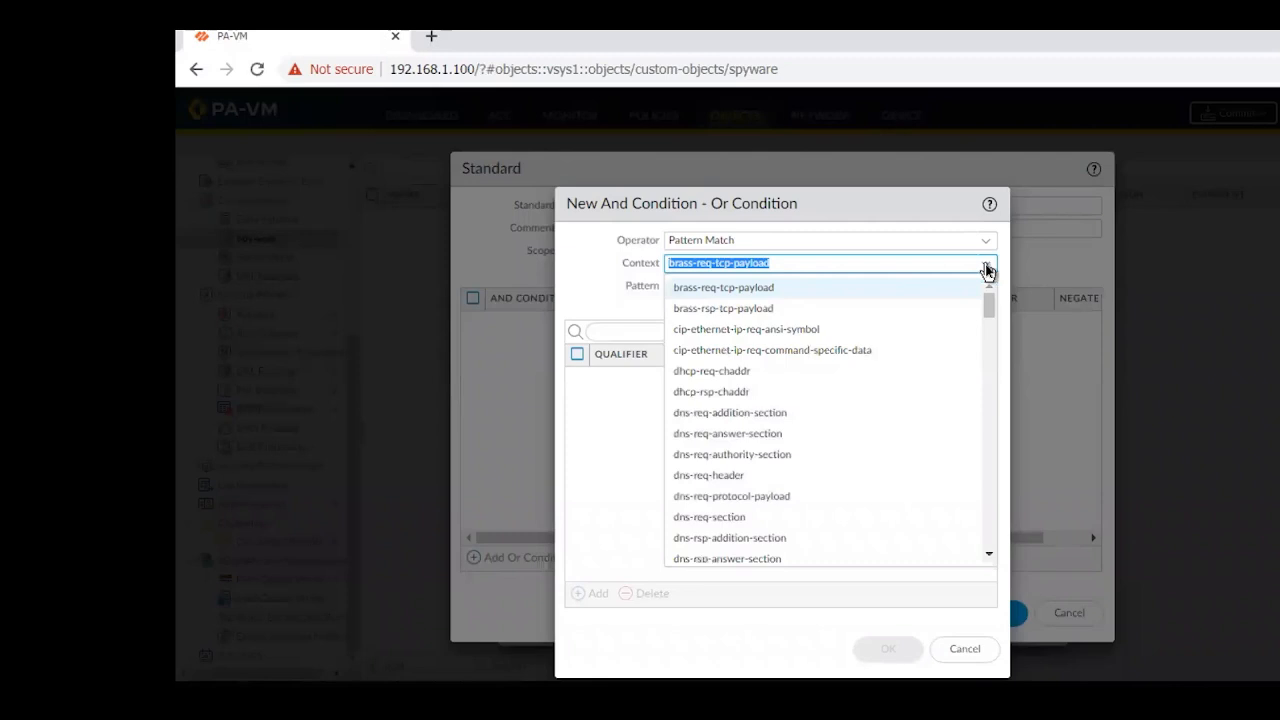
left_click(739, 309)
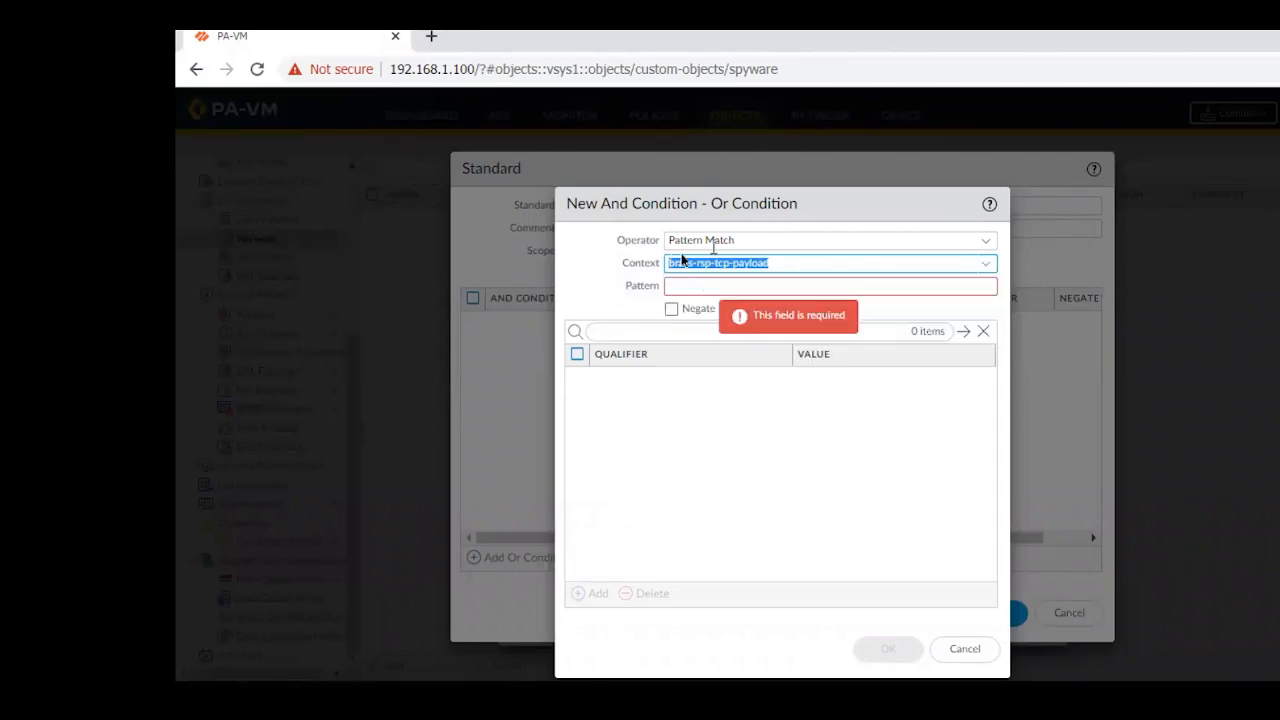
left_click(686, 288)
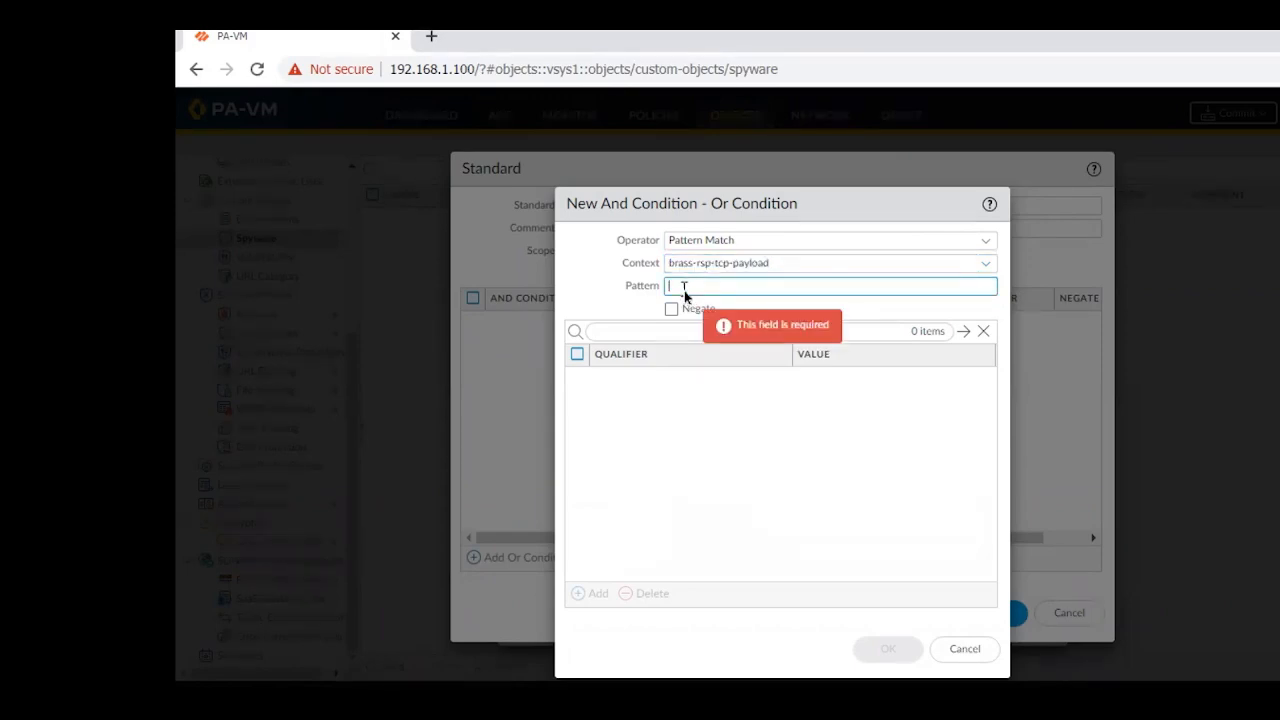
type("'")
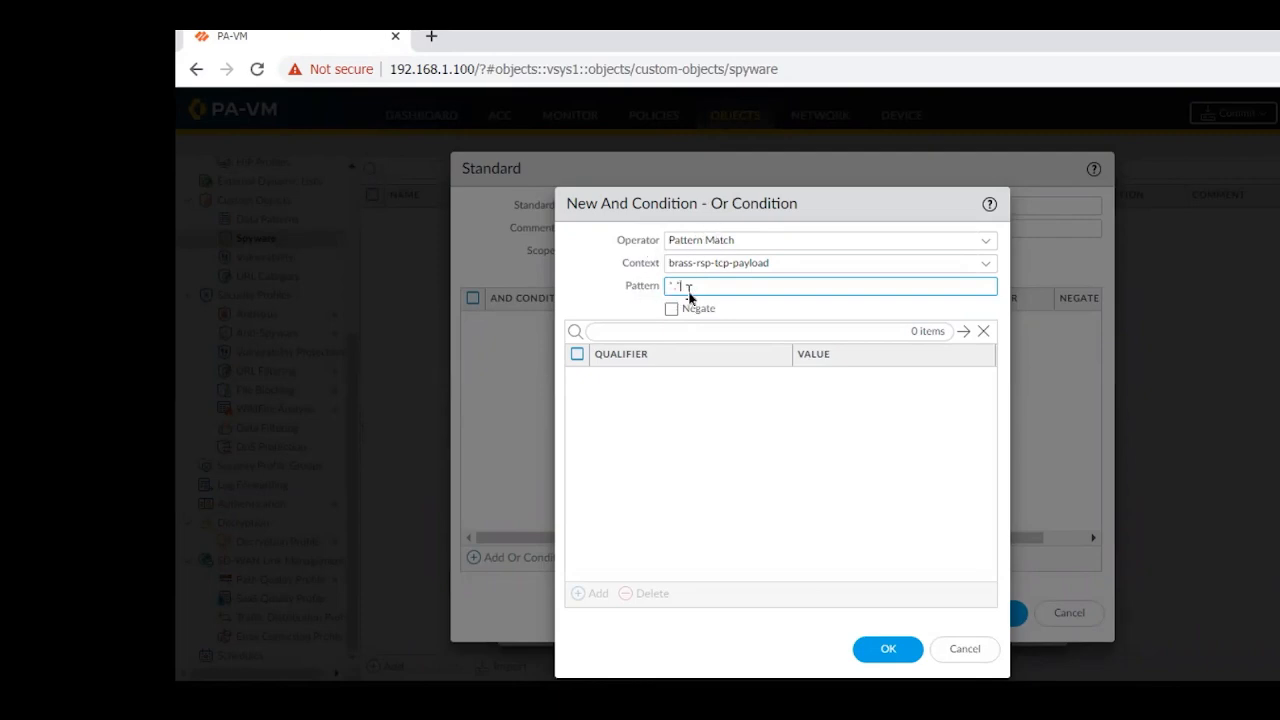
type(".'")
left_click(886, 650)
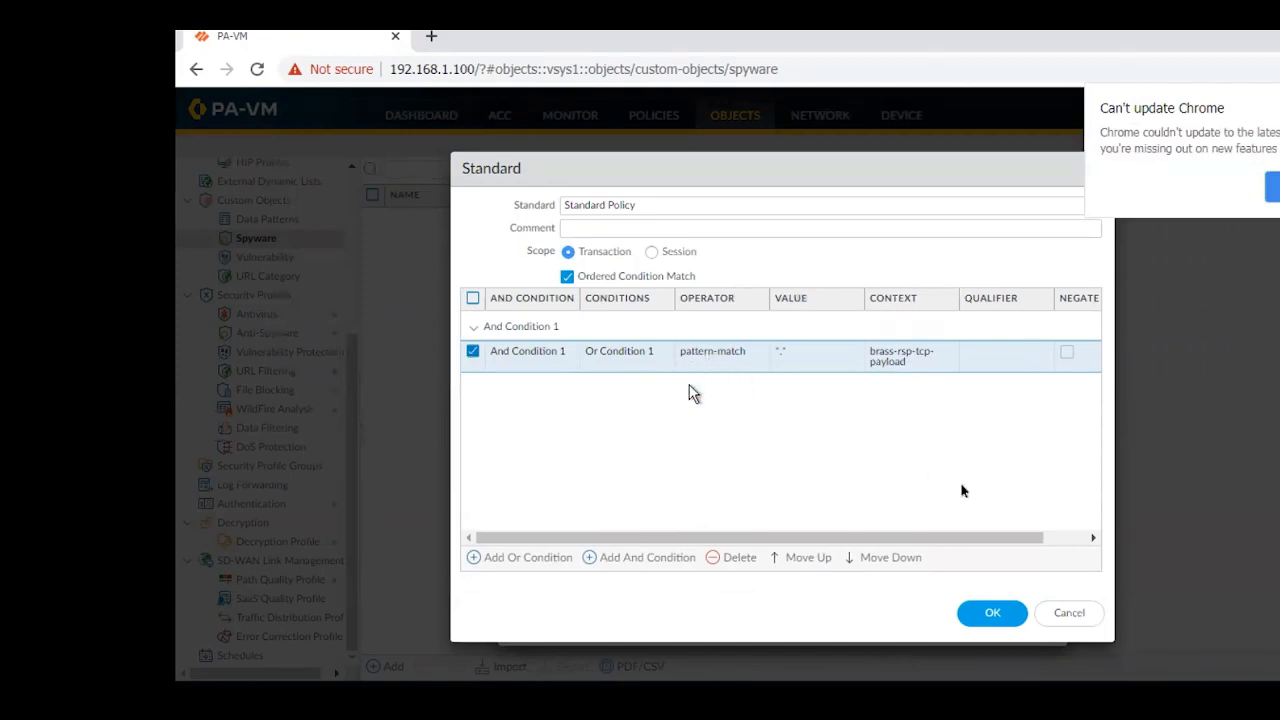
left_click(990, 622)
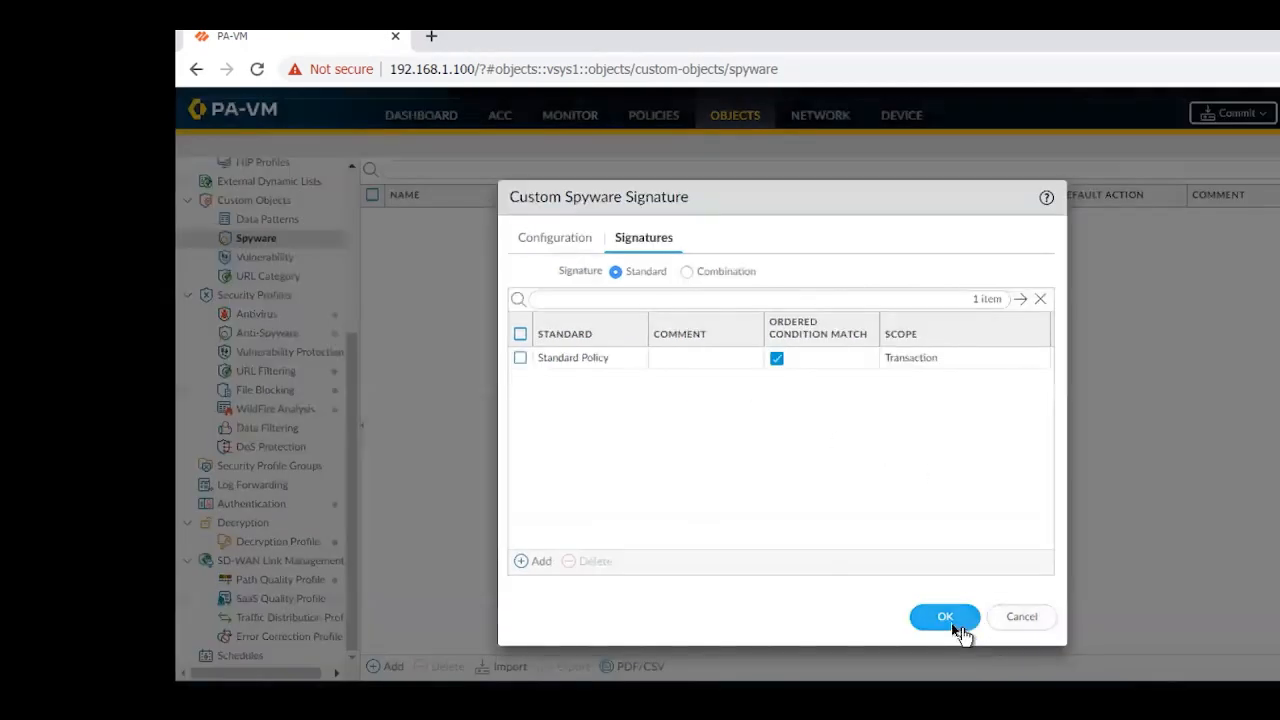
left_click(951, 626)
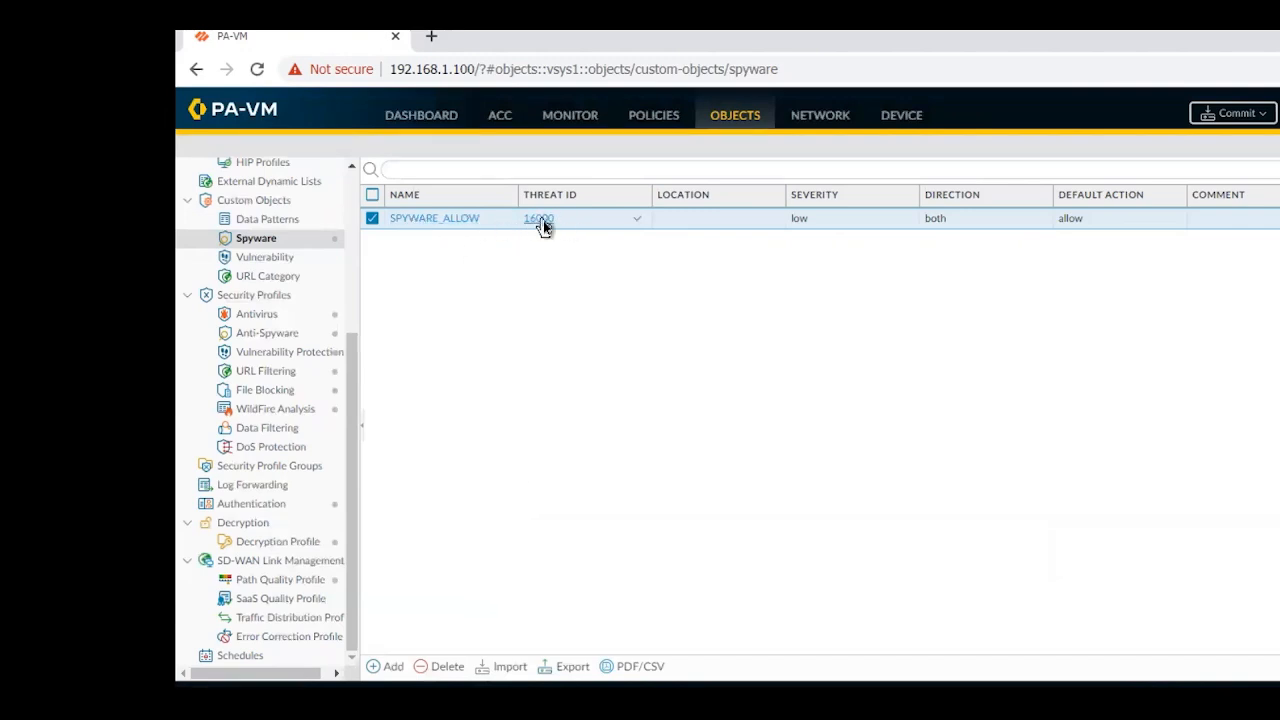
In the strict-1 Anti-Spyware profile, list all signatures without a filter, enable the SPYWARE_ALLOW signature exception, and save the profile
left_click(267, 337)
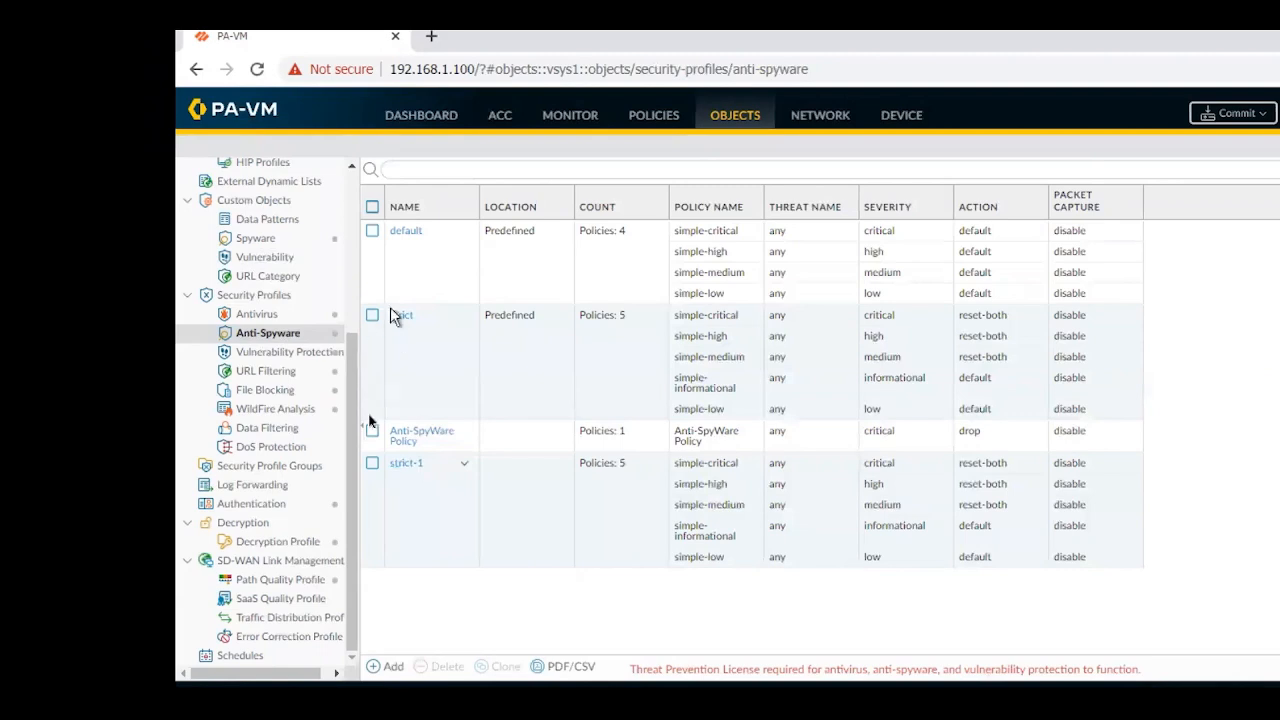
left_click(405, 465)
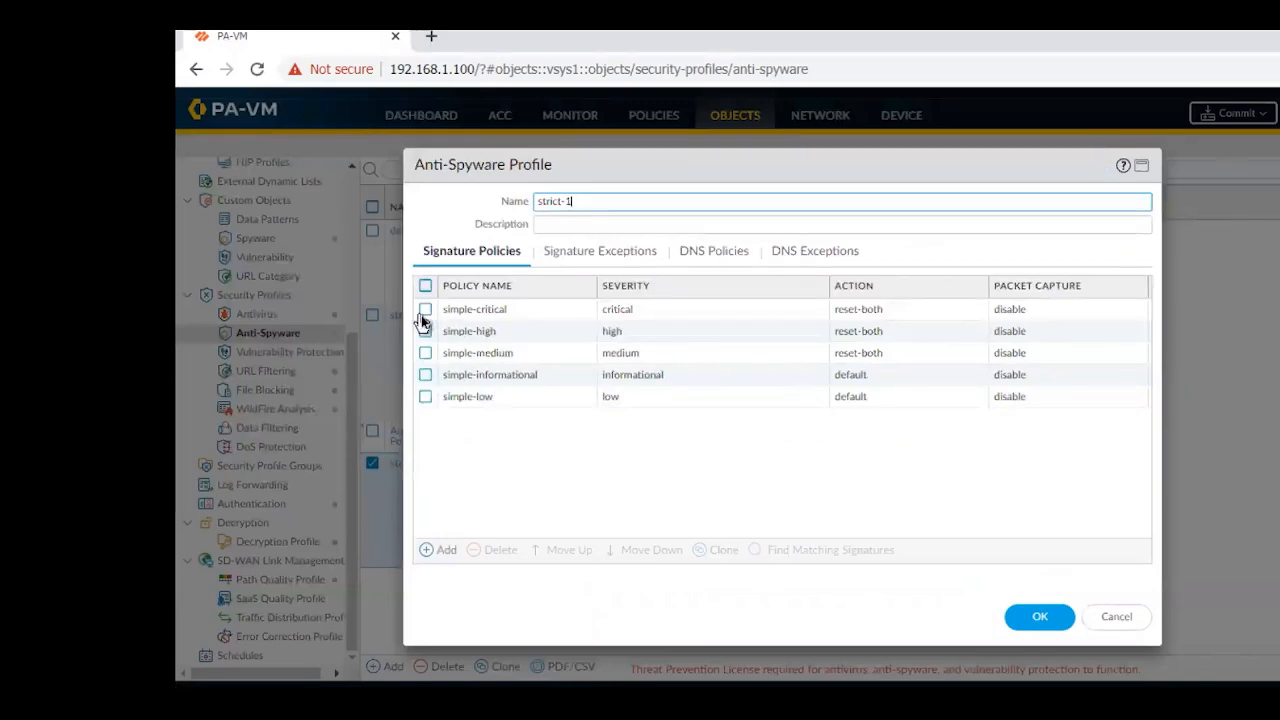
left_click(421, 313)
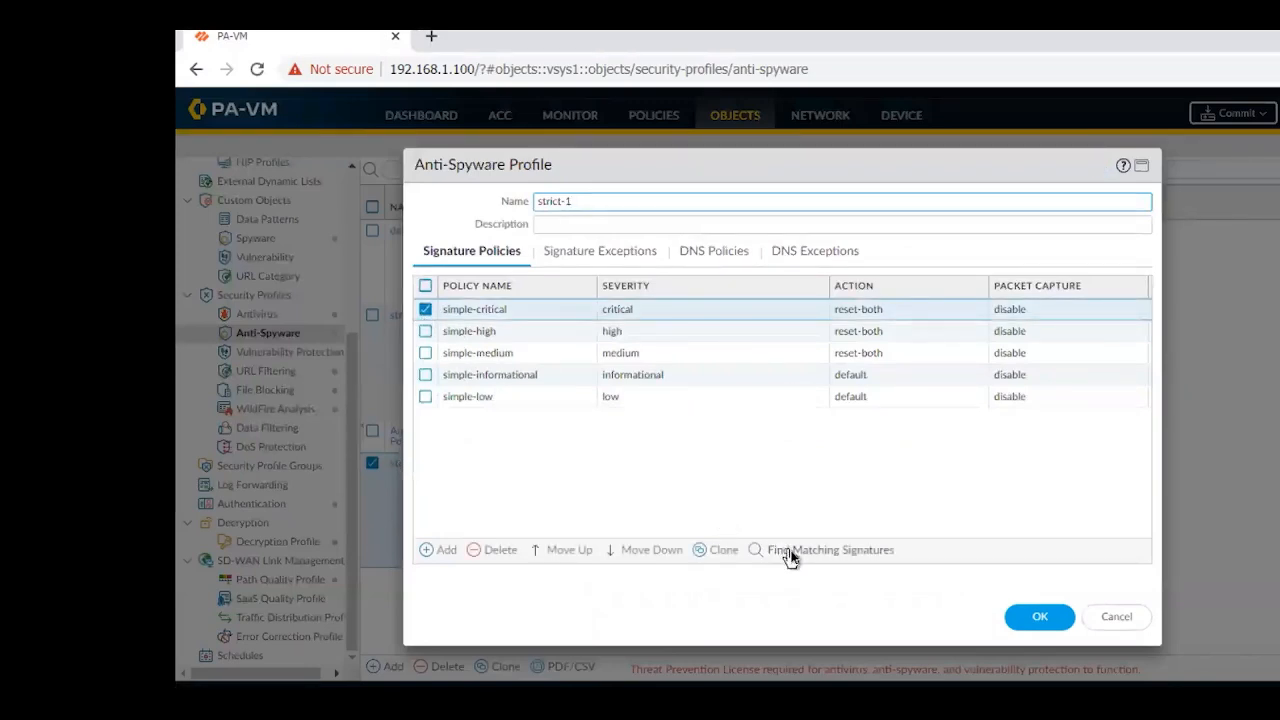
left_click(613, 258)
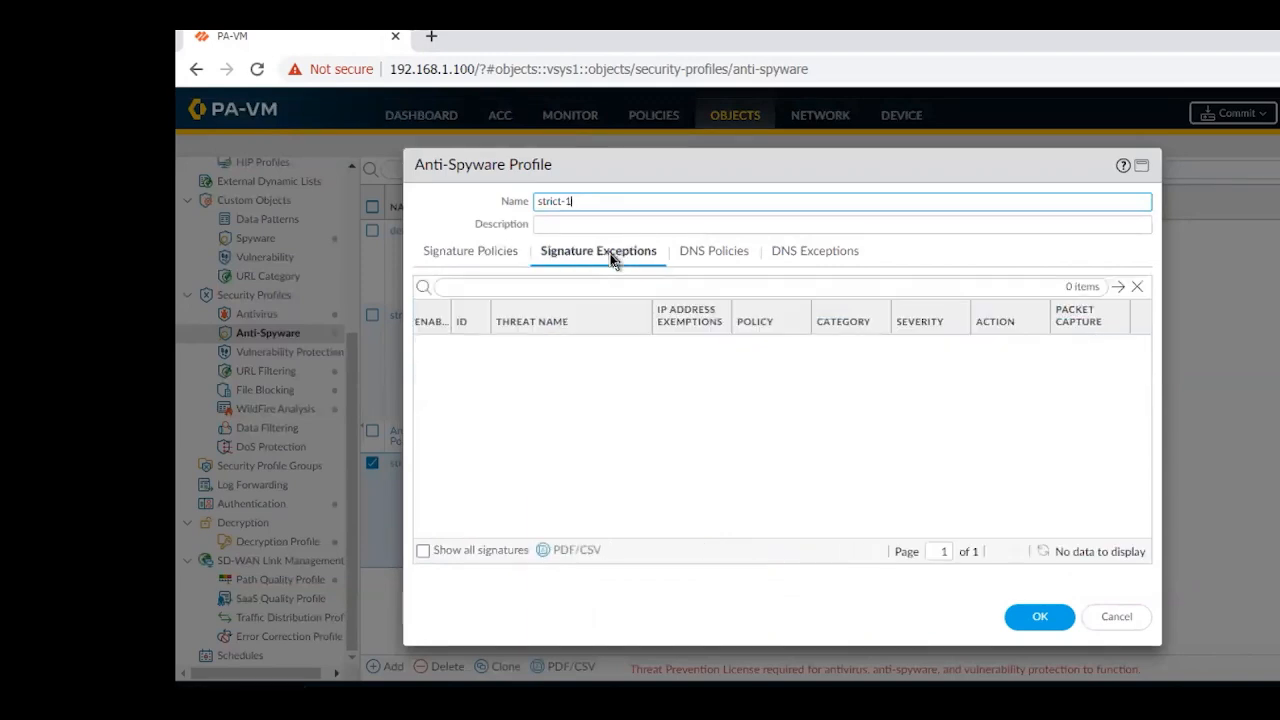
left_click(459, 262)
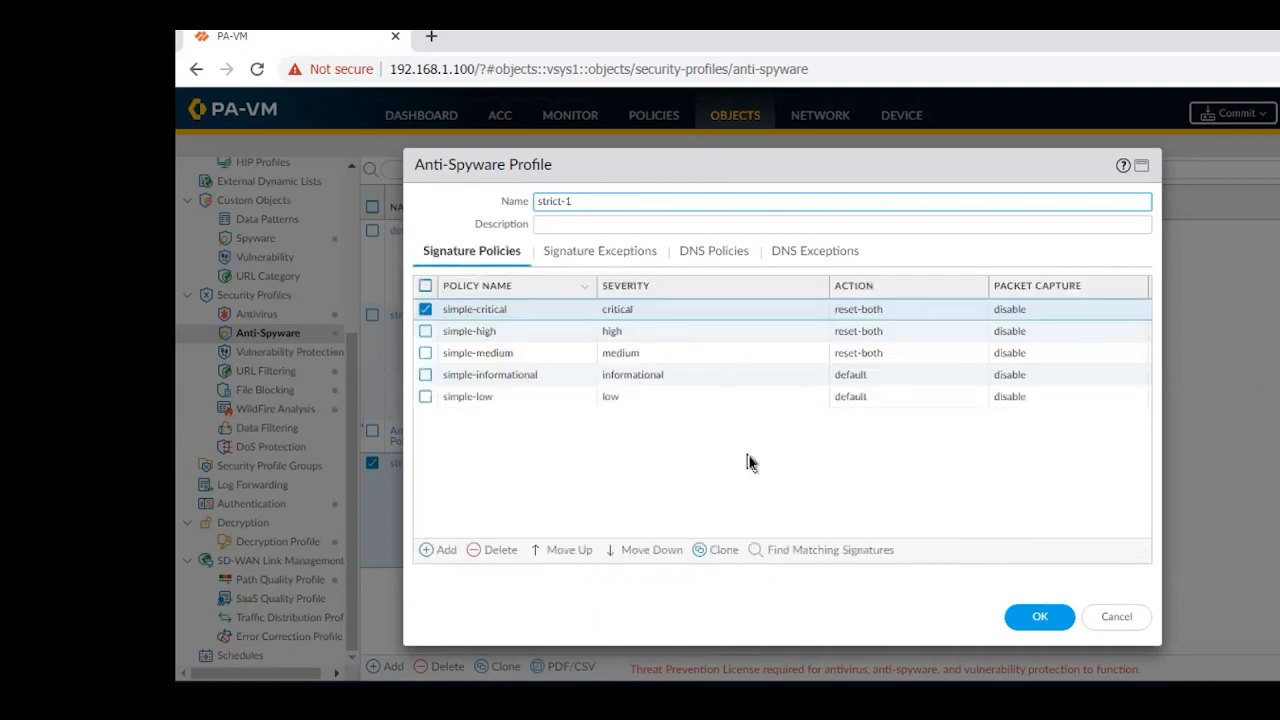
left_click(801, 551)
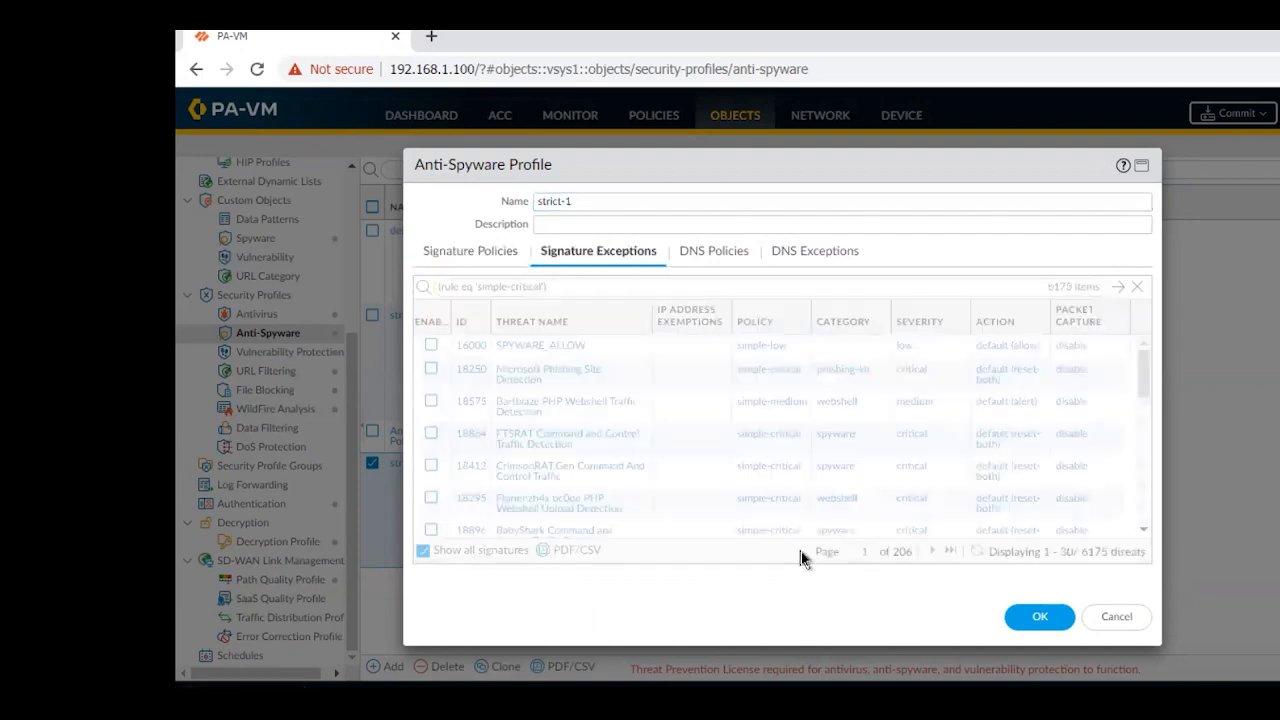
left_click(1138, 288)
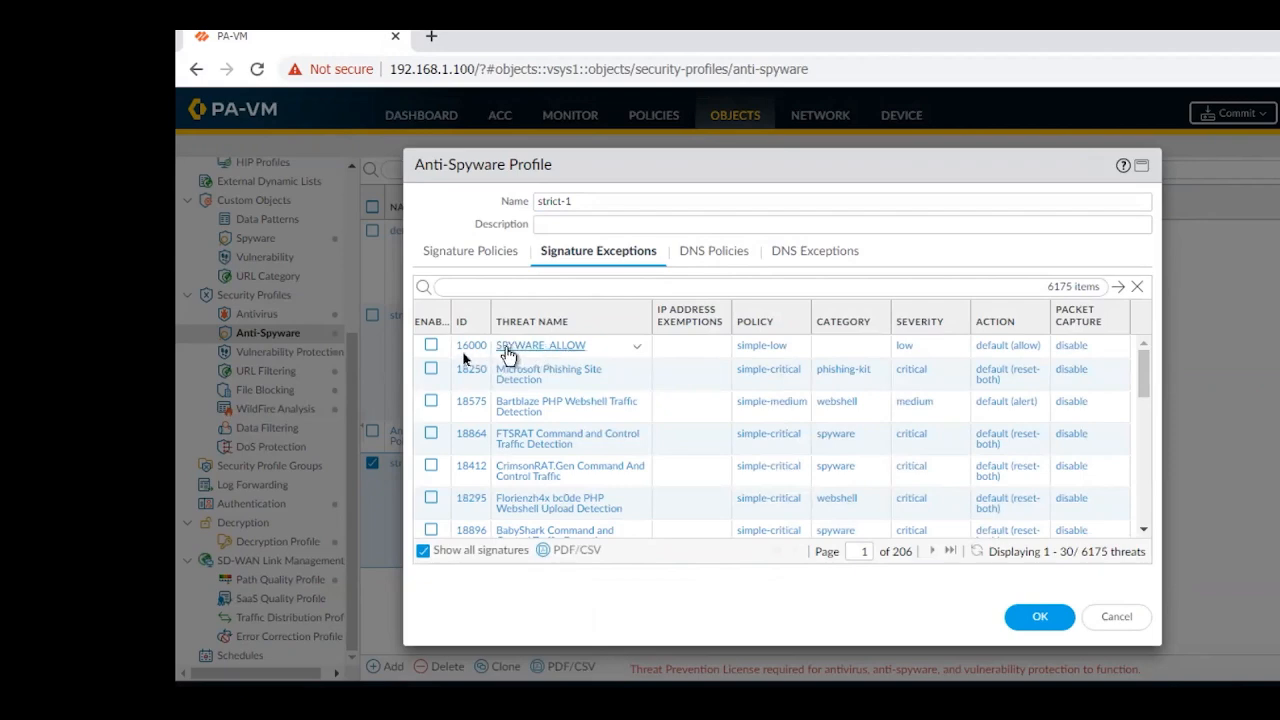
left_click(431, 345)
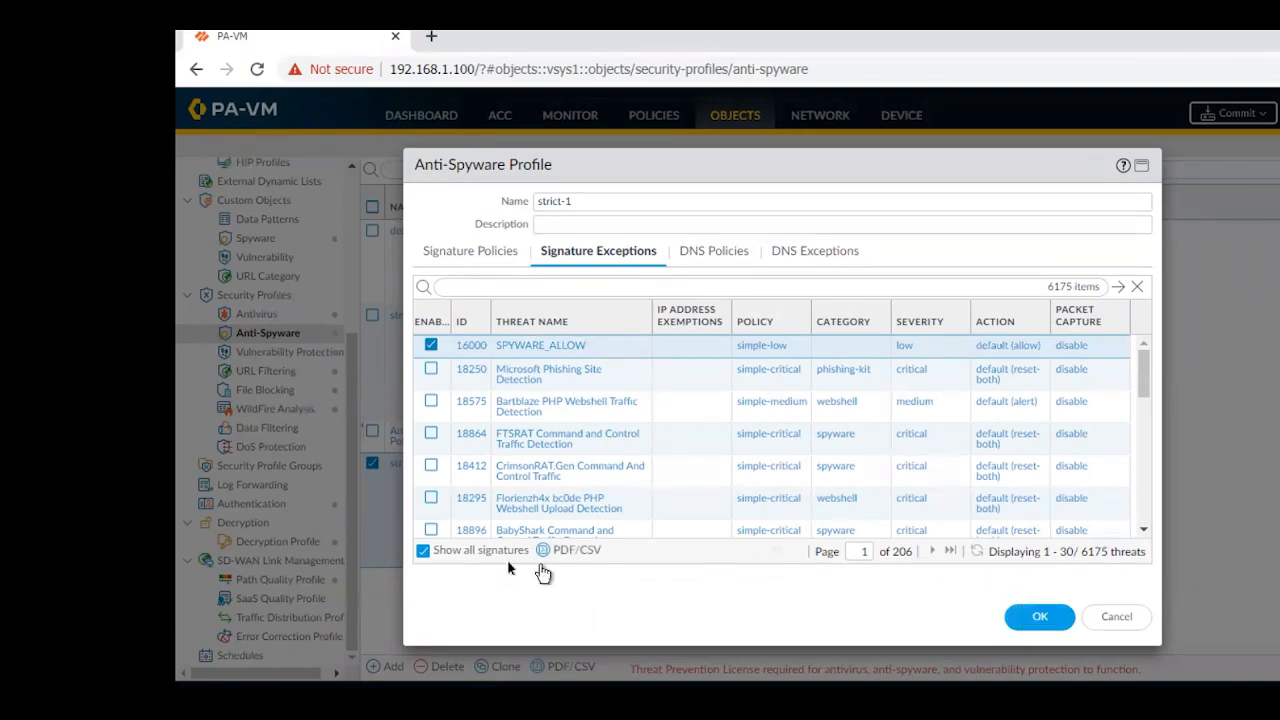
left_click(1037, 620)
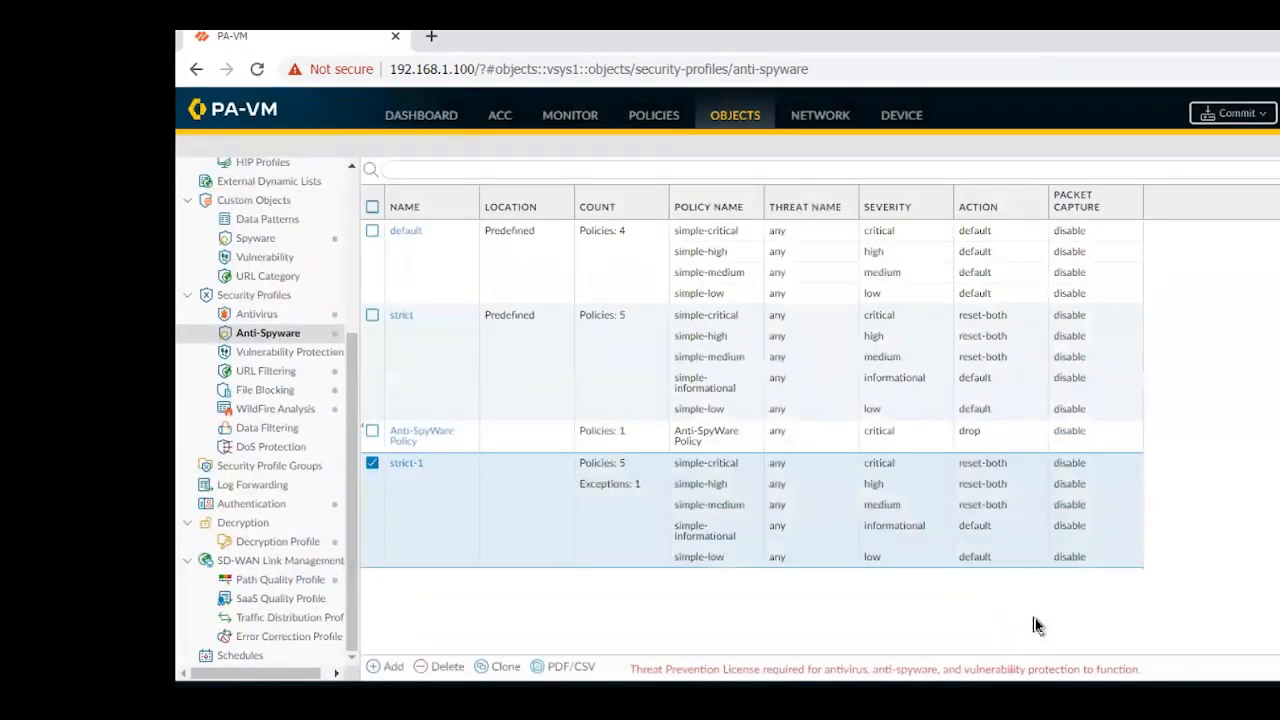
Start a new Anti-Spyware profile named Allow SPYWARE
left_click(385, 667)
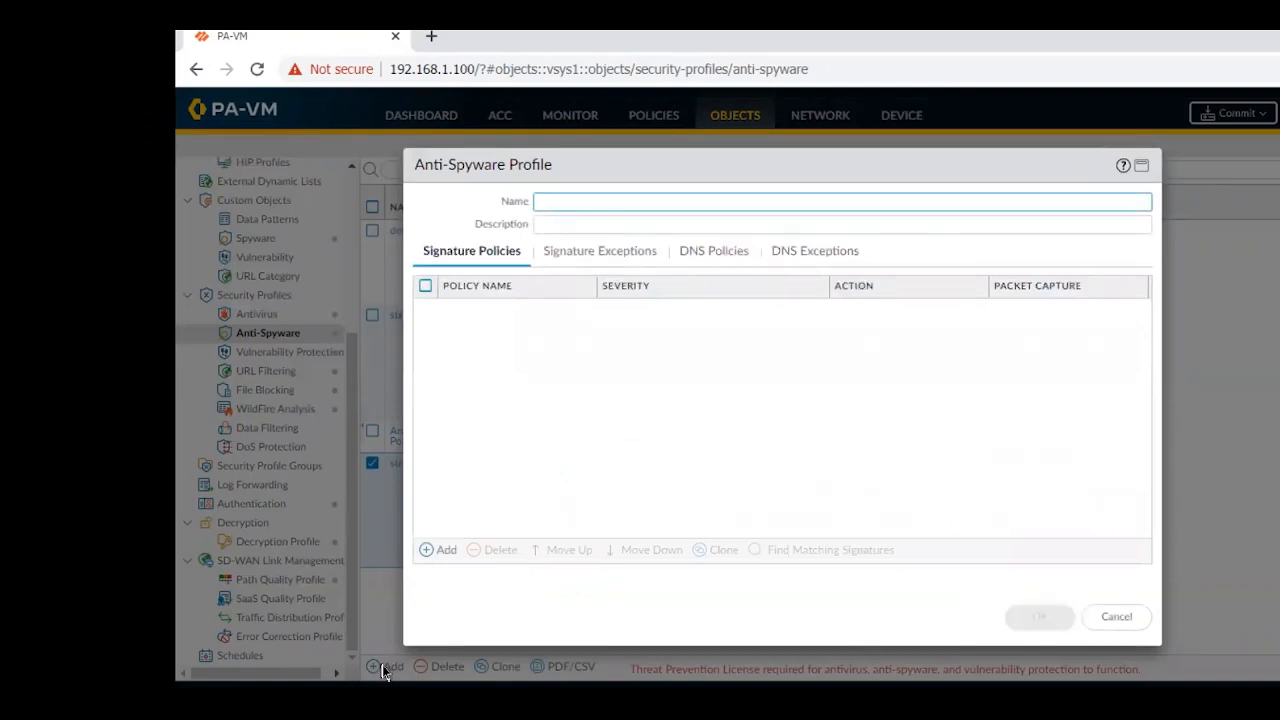
type("ALert")
key("BackSpace")
key("BackSpace")
key("BackSpace")
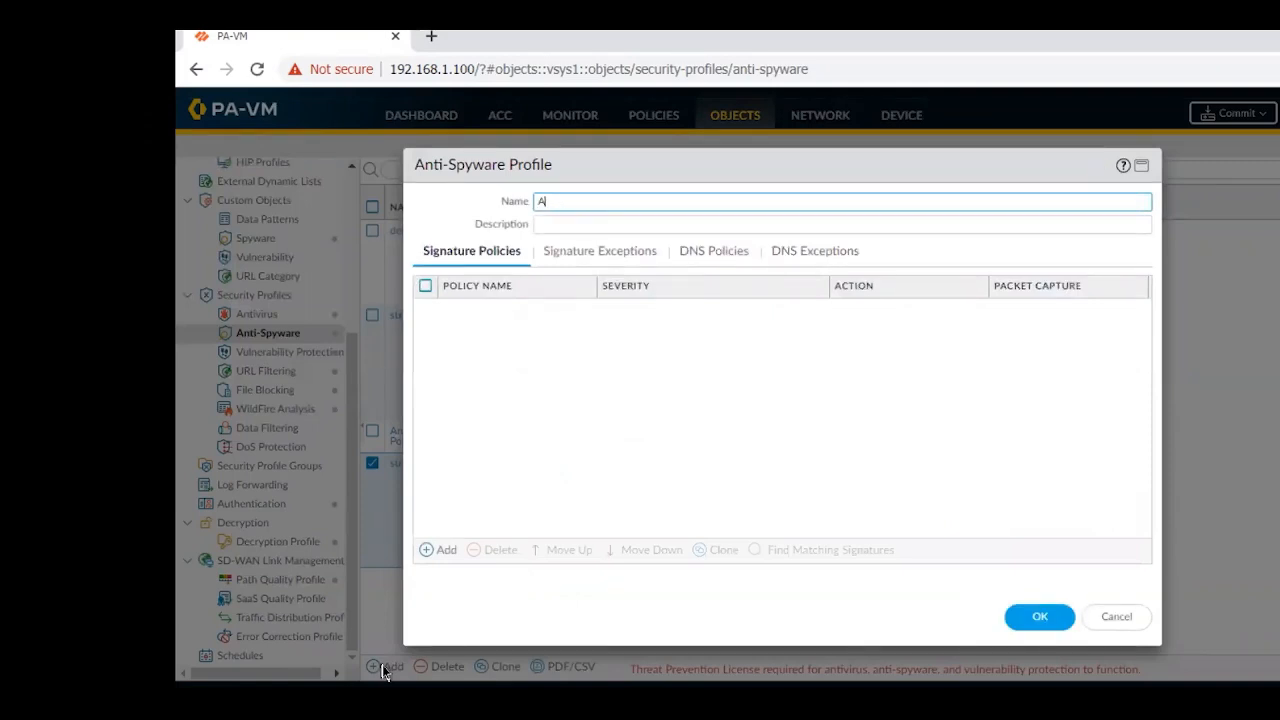
type("low SPYWARE")
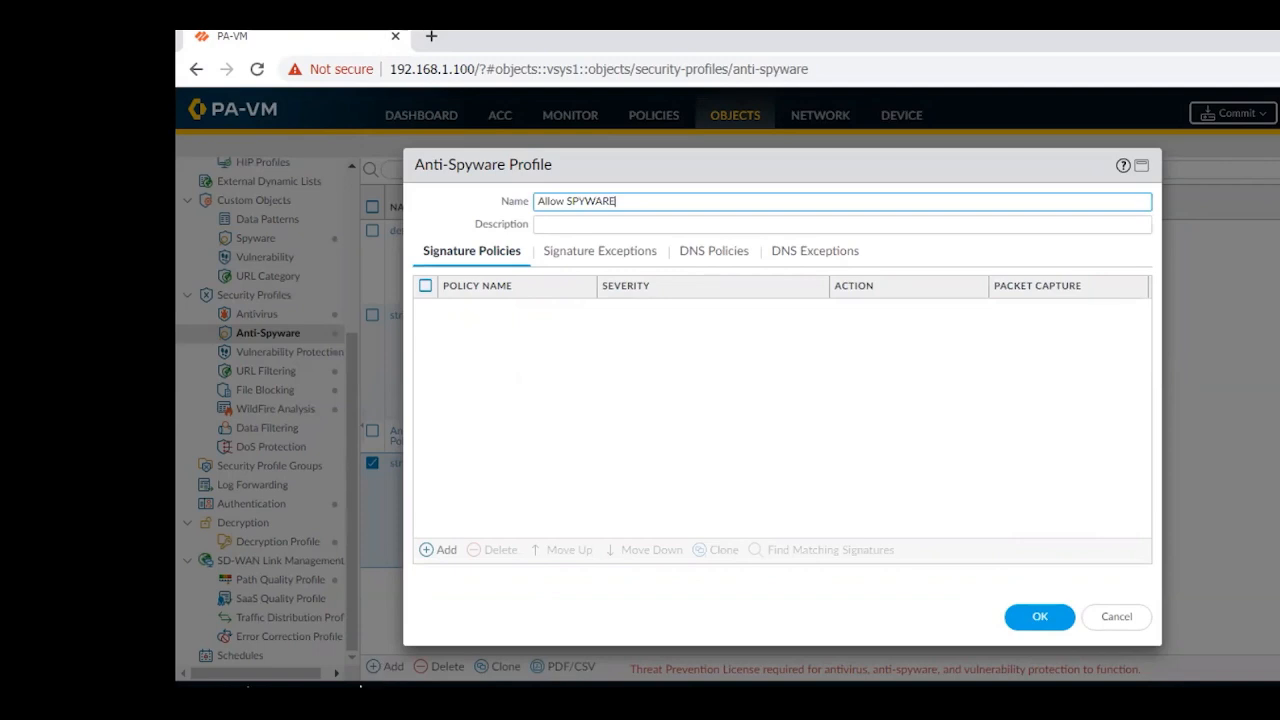
Add a signature policy named Spyware to the profile, with category adware and only critical severity
left_click(427, 550)
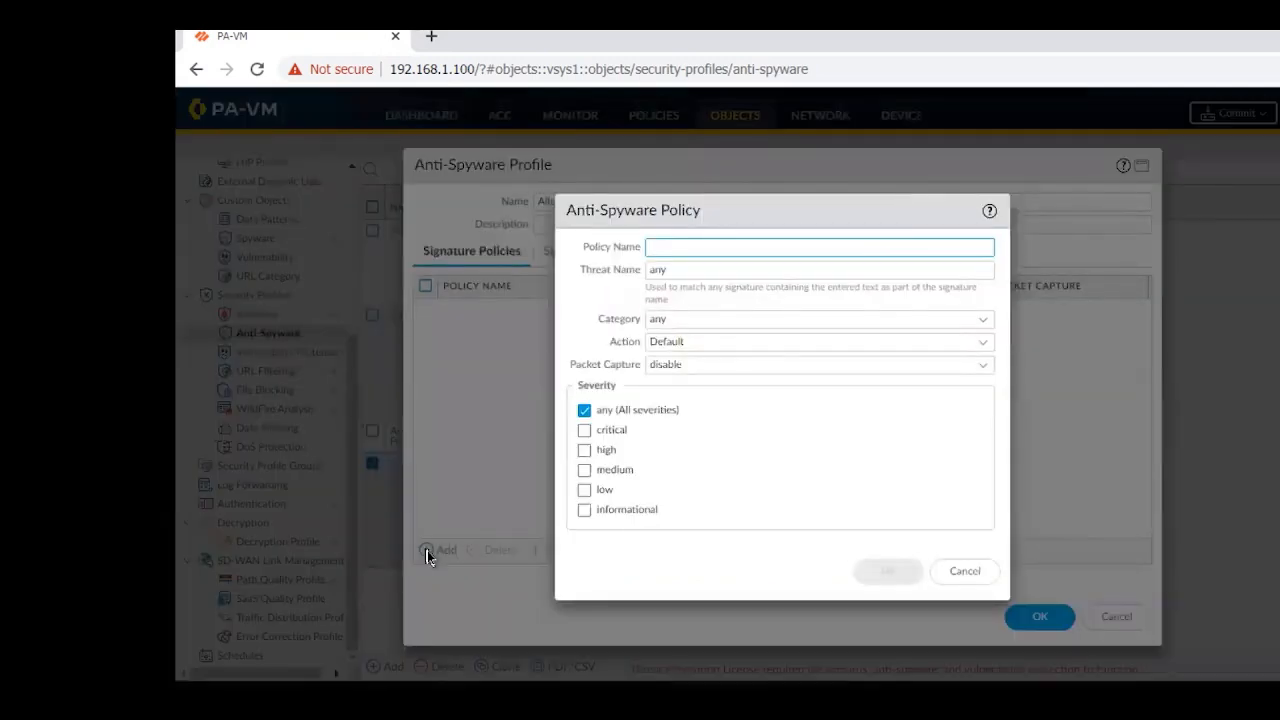
type("Sp")
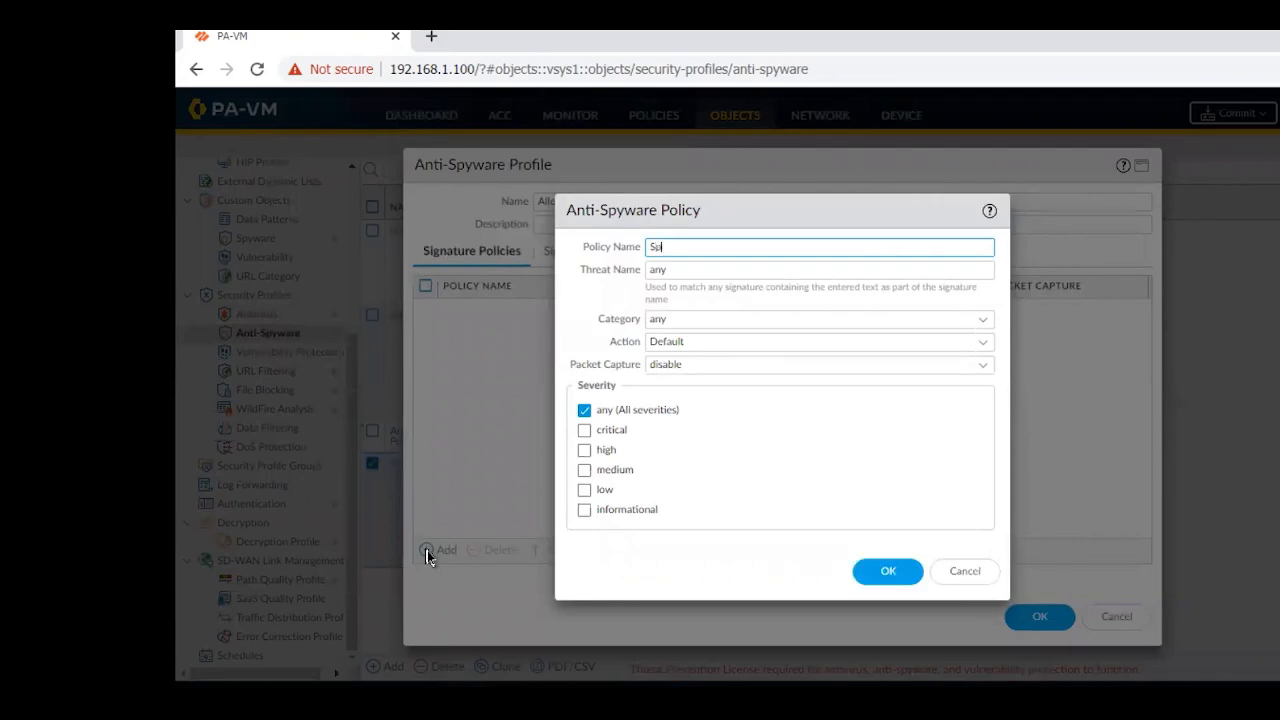
type("yware")
left_click(982, 326)
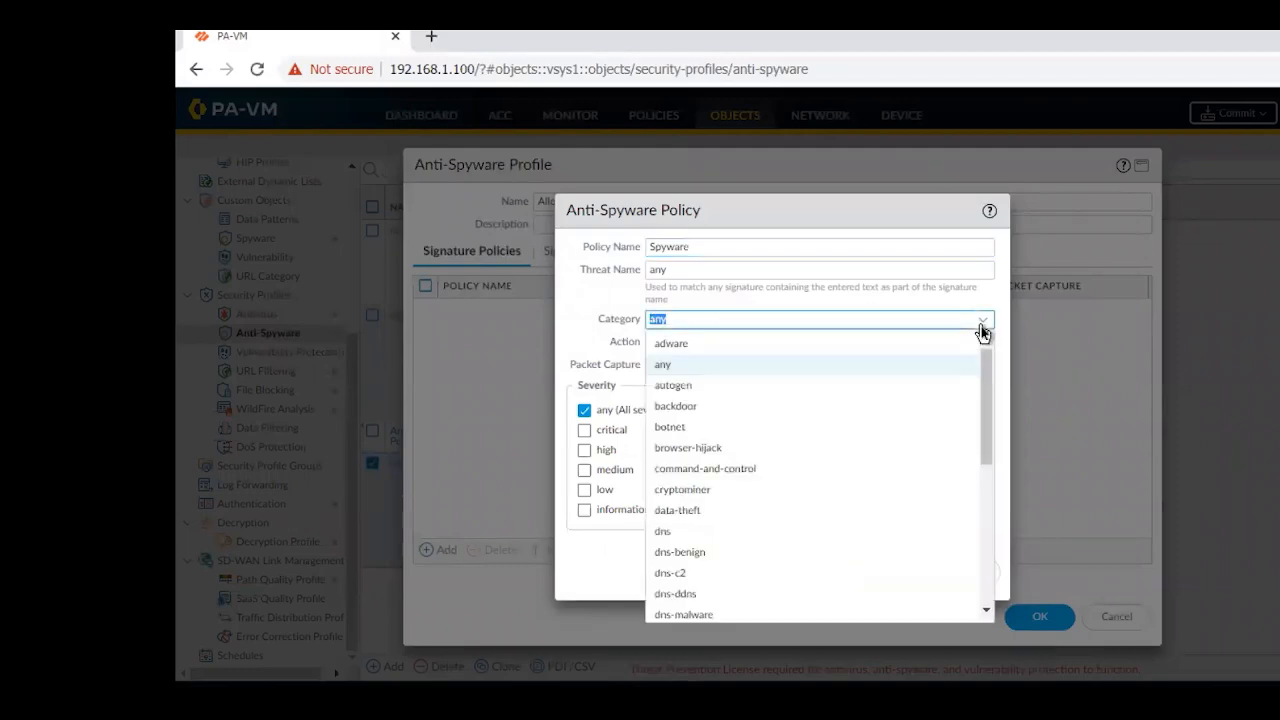
left_click(705, 346)
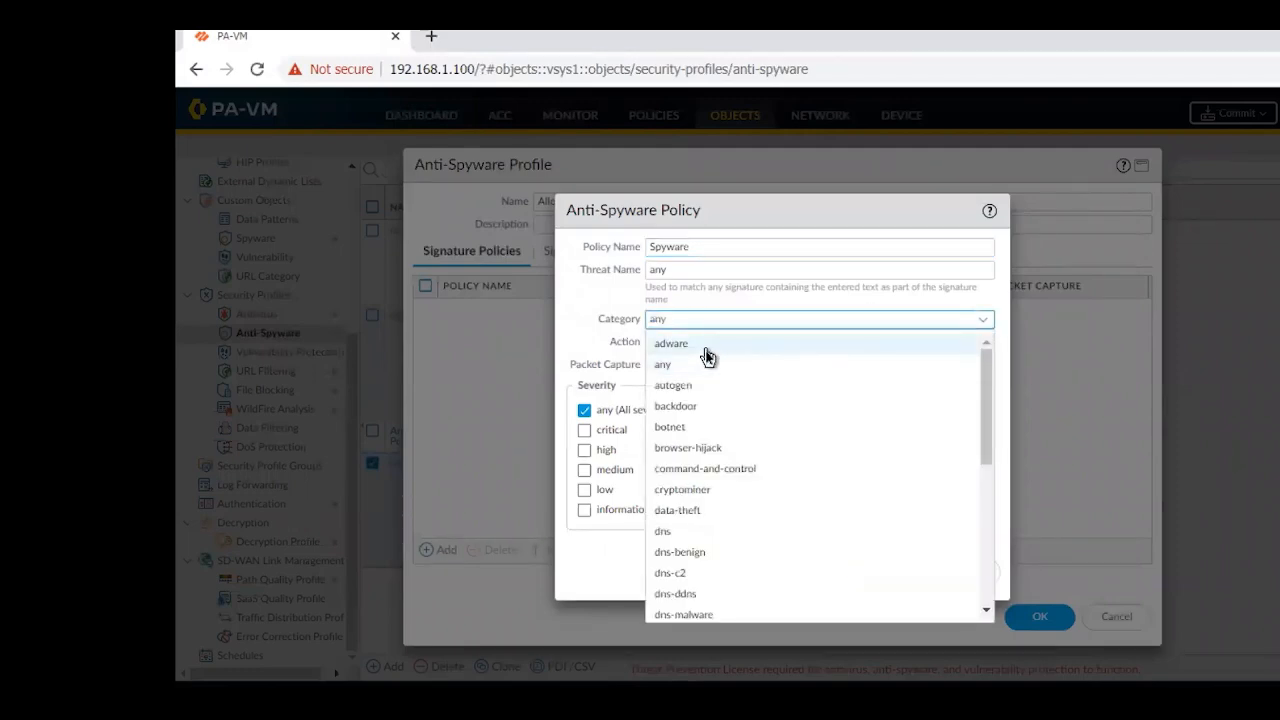
left_click(603, 431)
left_click(877, 570)
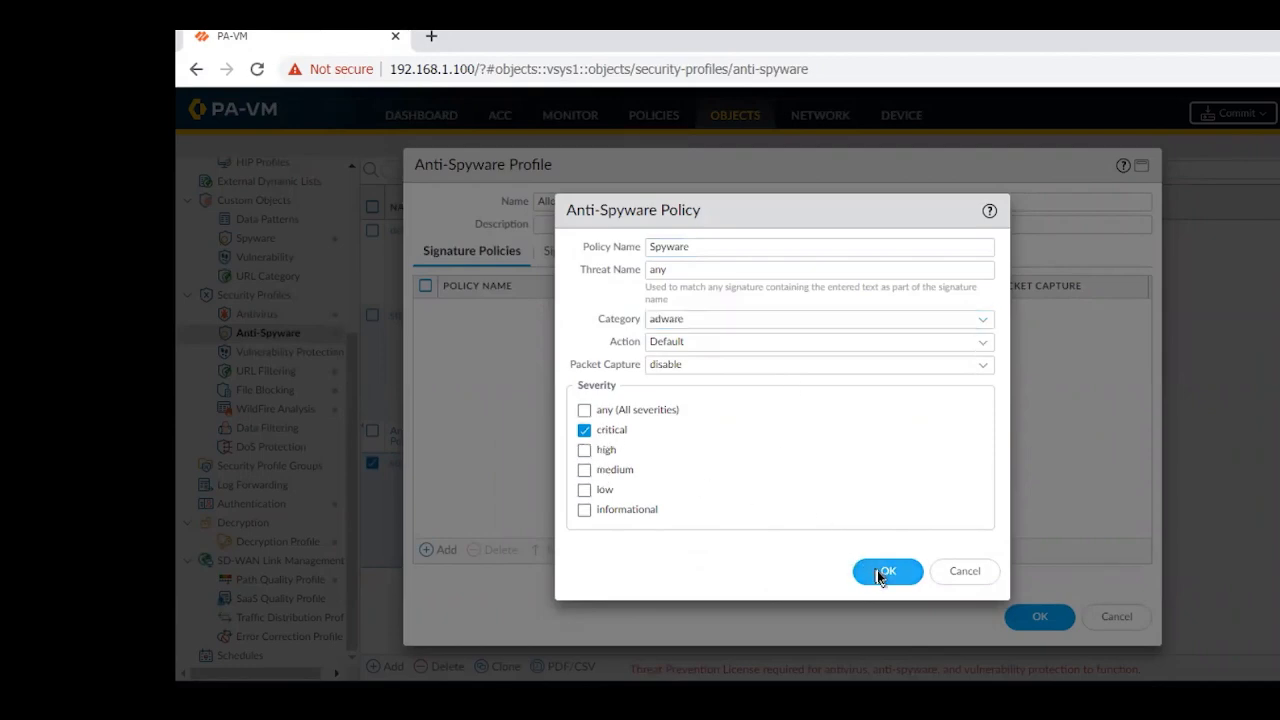
From the Spyware policy's matching signatures, clear the filter, enable the SPYWARE_ALLOW exception, and save the Allow SPYWARE profile
left_click(425, 311)
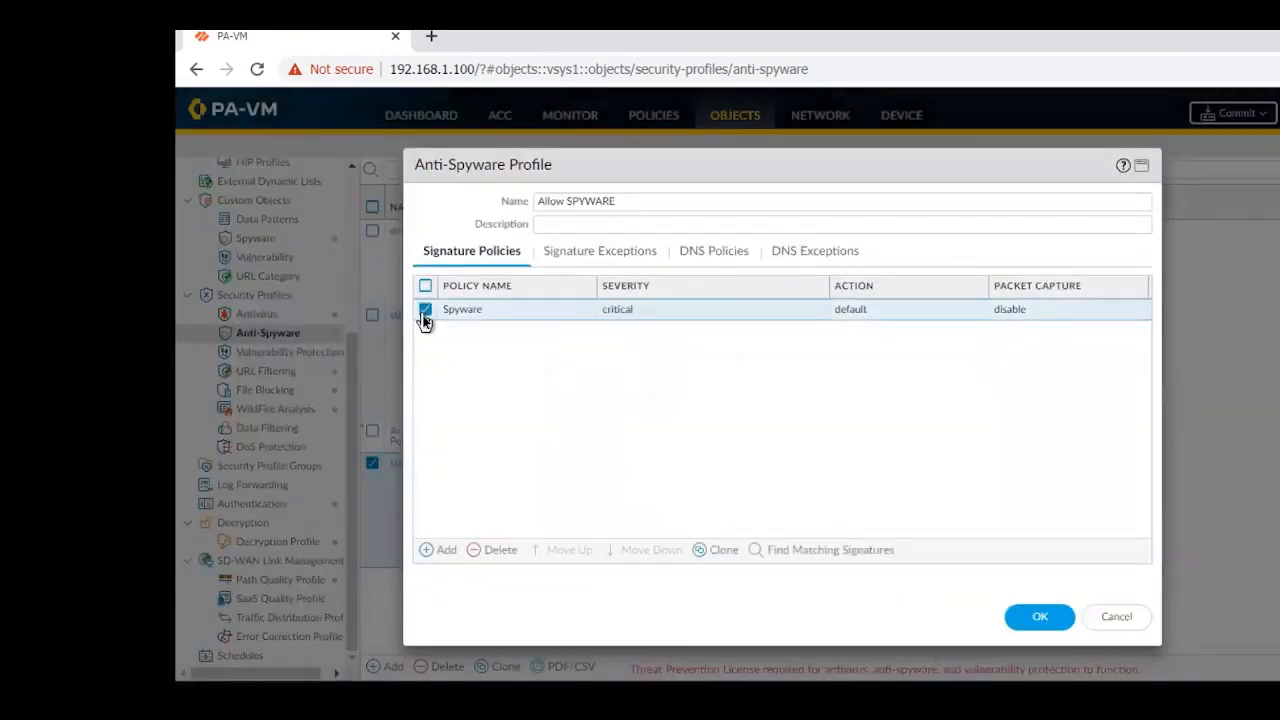
left_click(817, 553)
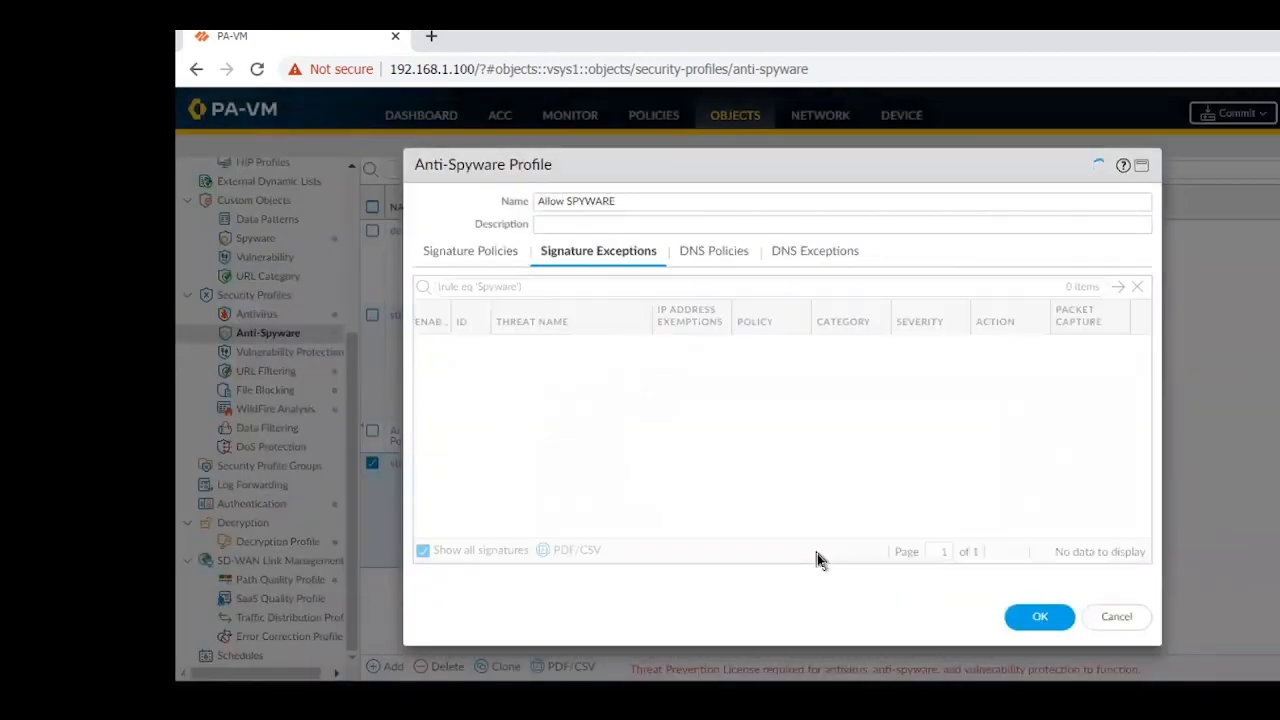
left_click(1137, 287)
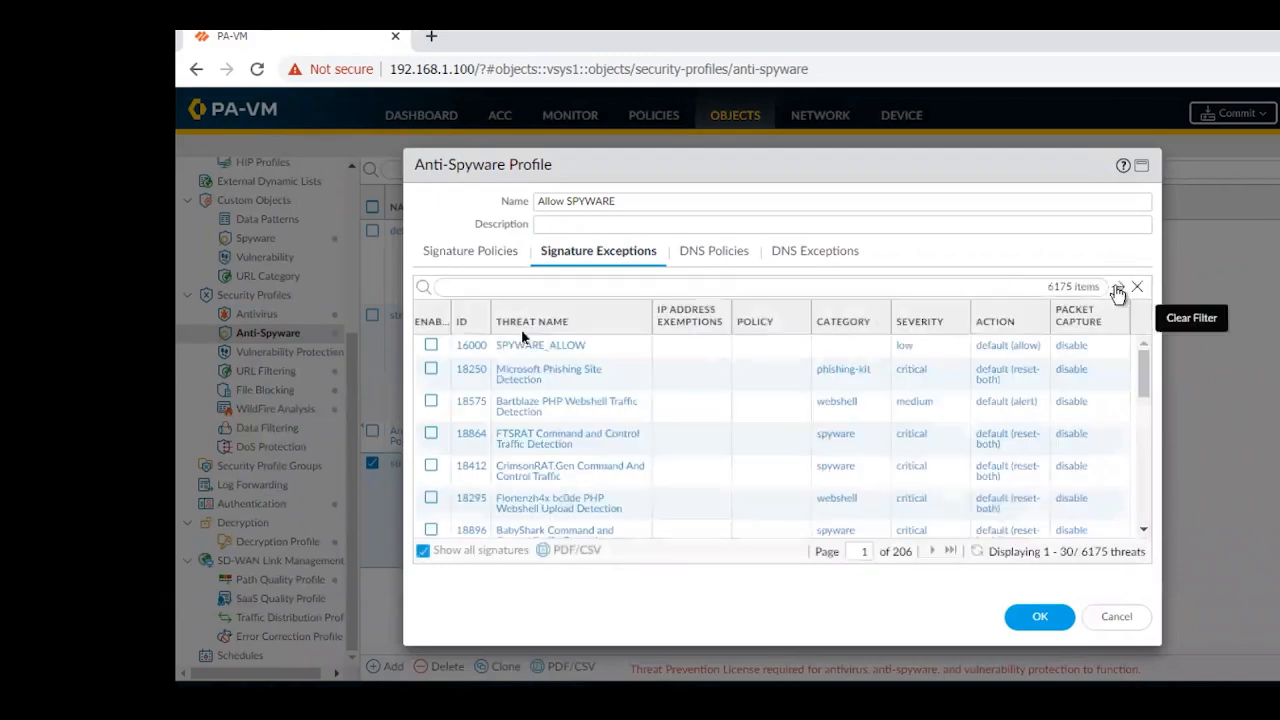
left_click(431, 345)
left_click(1040, 618)
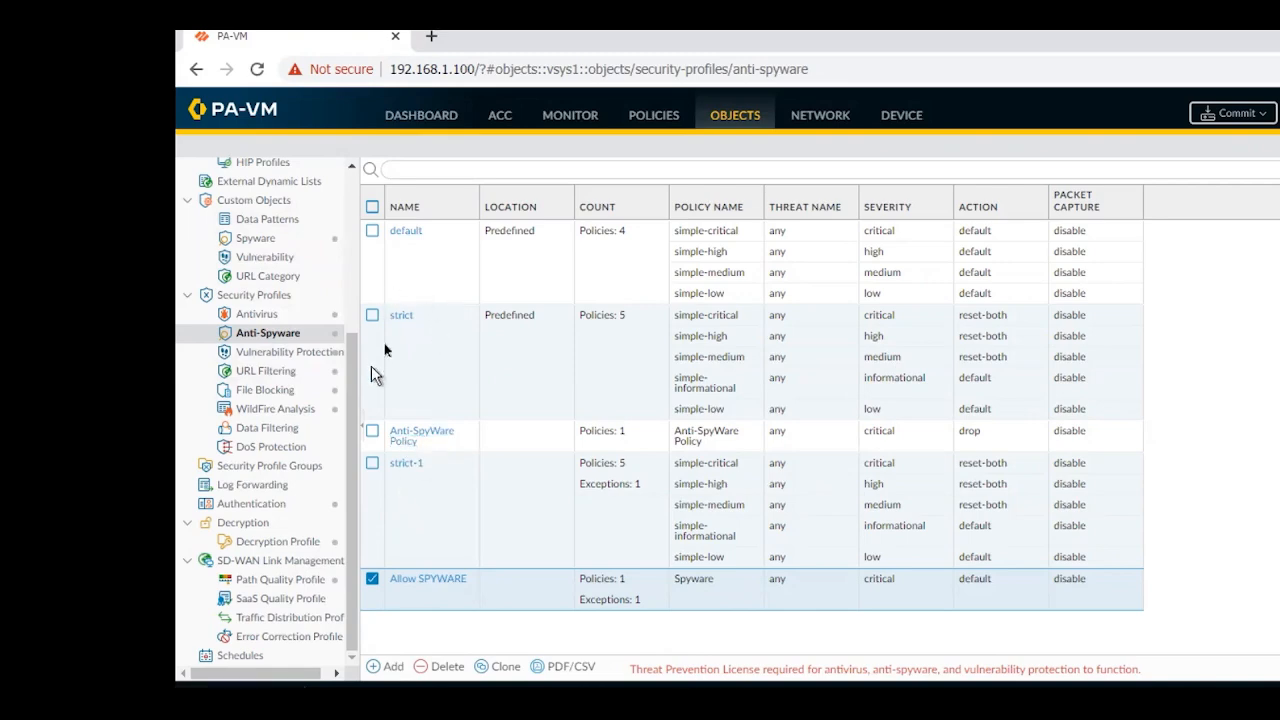
Add a security policy rule named WAN2LAN with Outside as its source zone
left_click(645, 121)
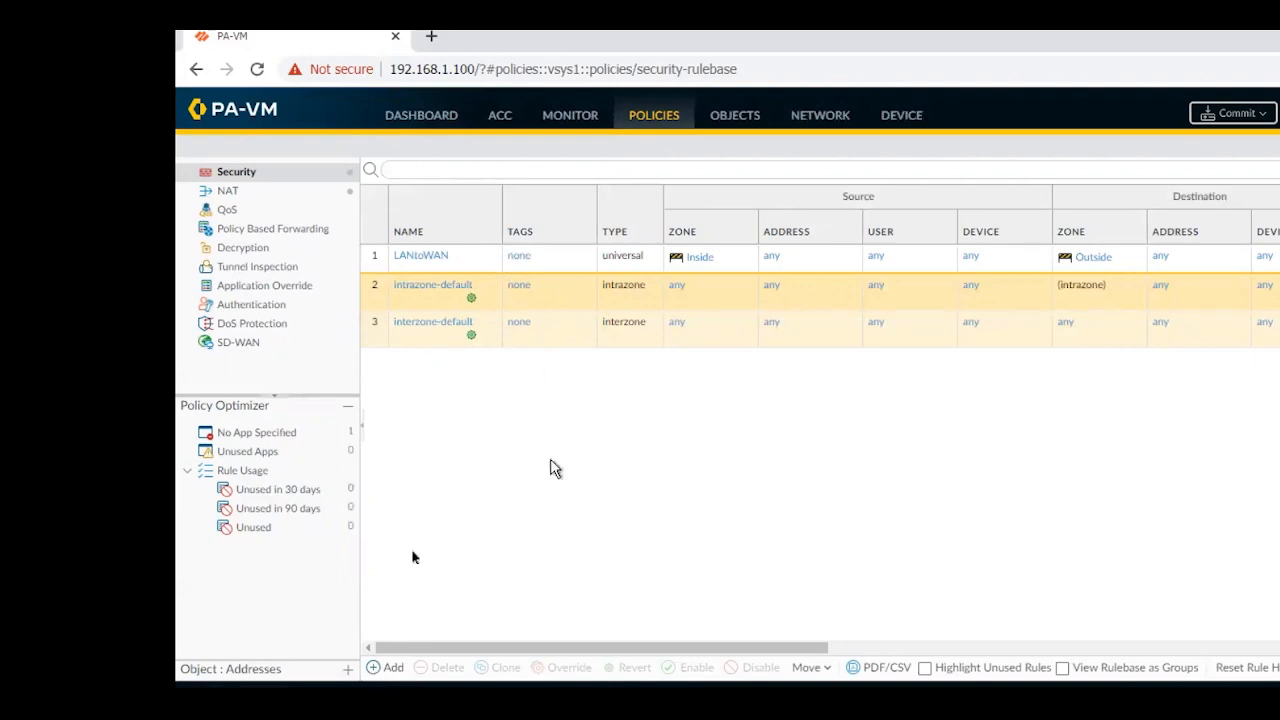
left_click(378, 669)
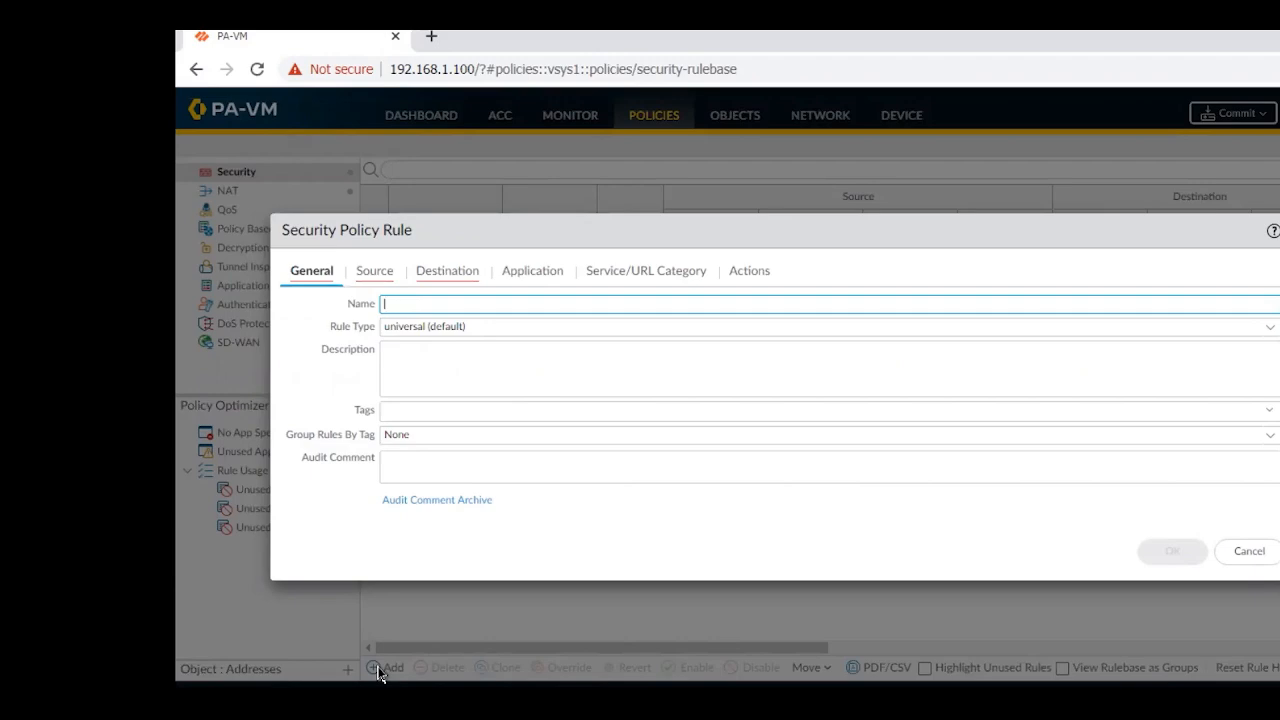
type("WANT2LAN")
key("BackSpace")
key("BackSpace")
key("BackSpace")
key("BackSpace")
type("2LAN")
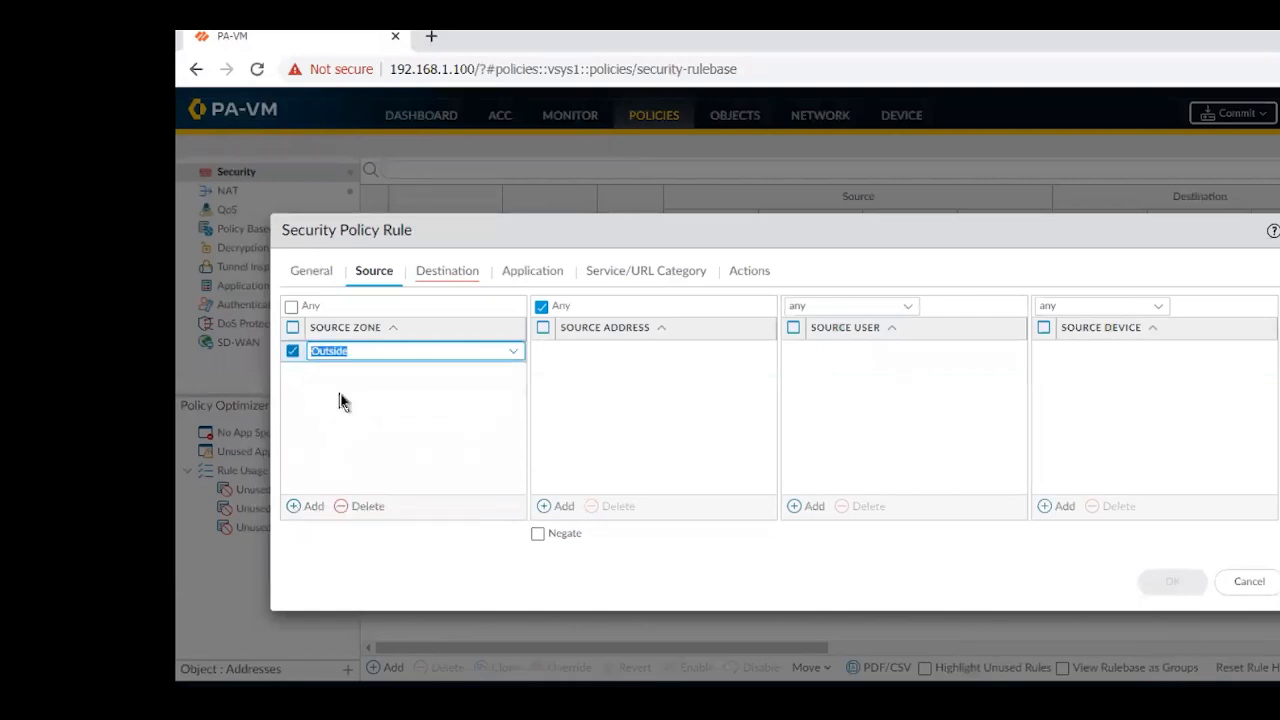
Set the security rule's destination zone to Inside
left_click(449, 278)
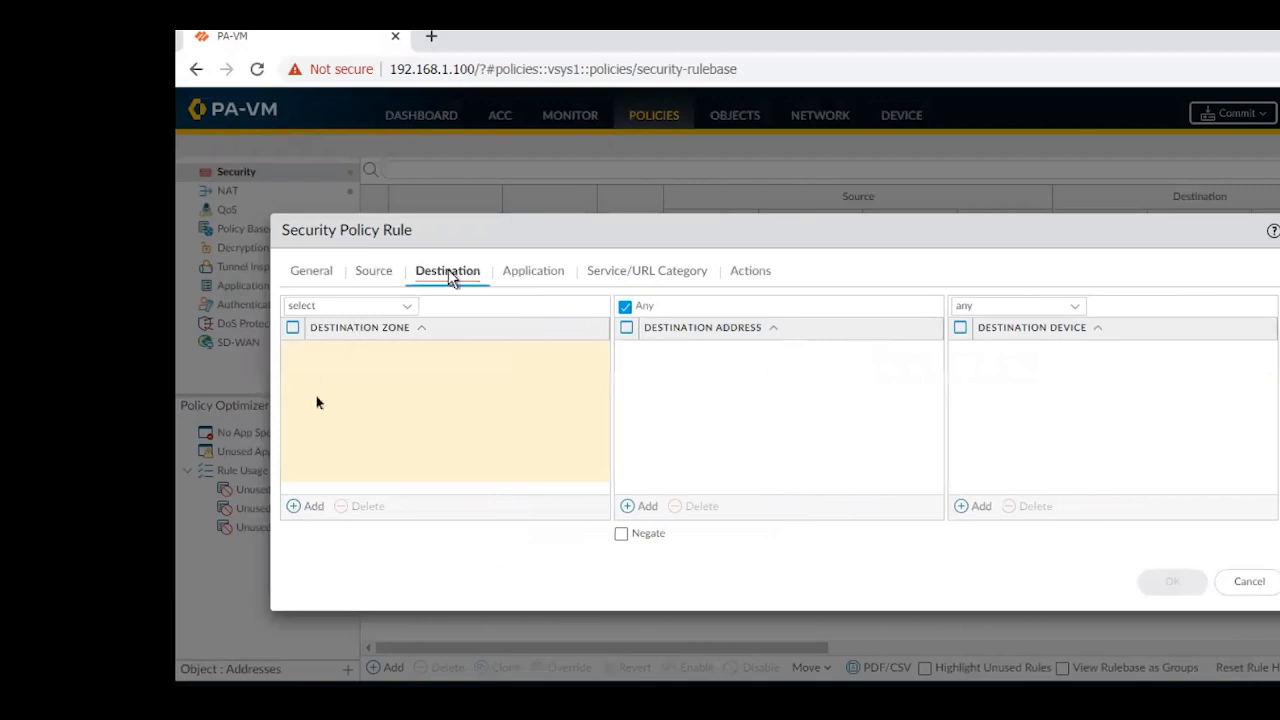
left_click(296, 506)
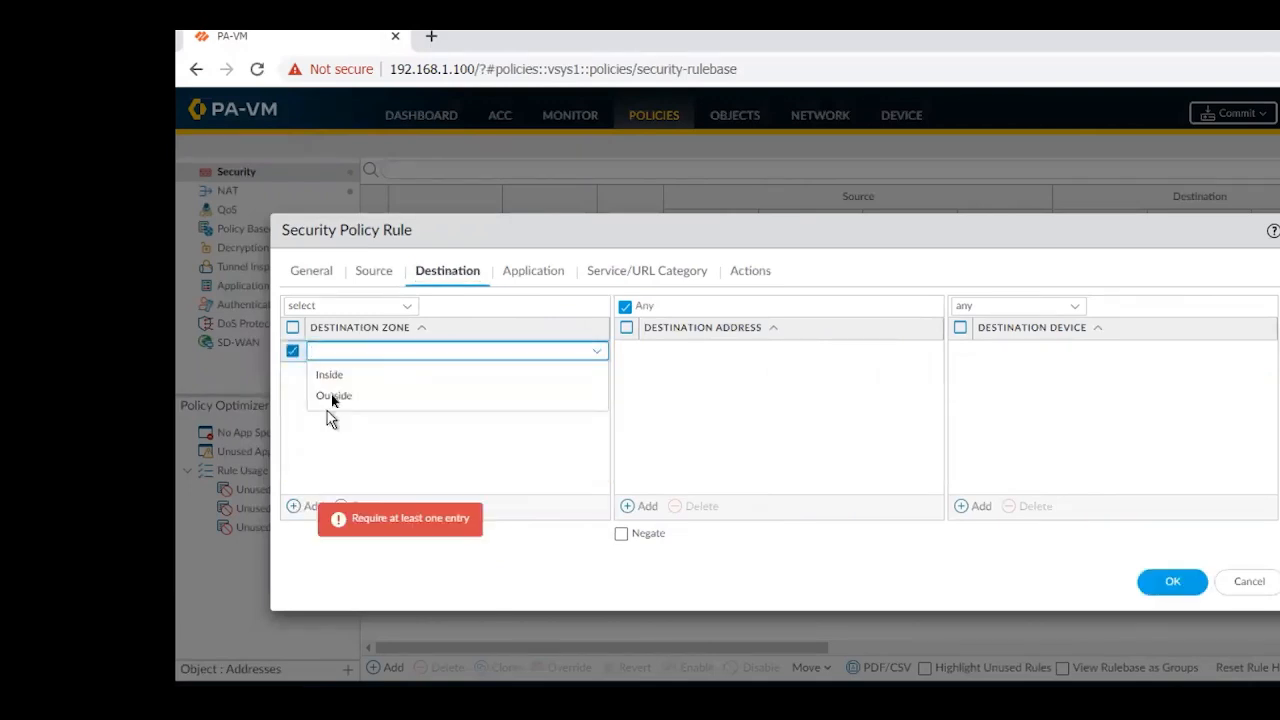
left_click(338, 378)
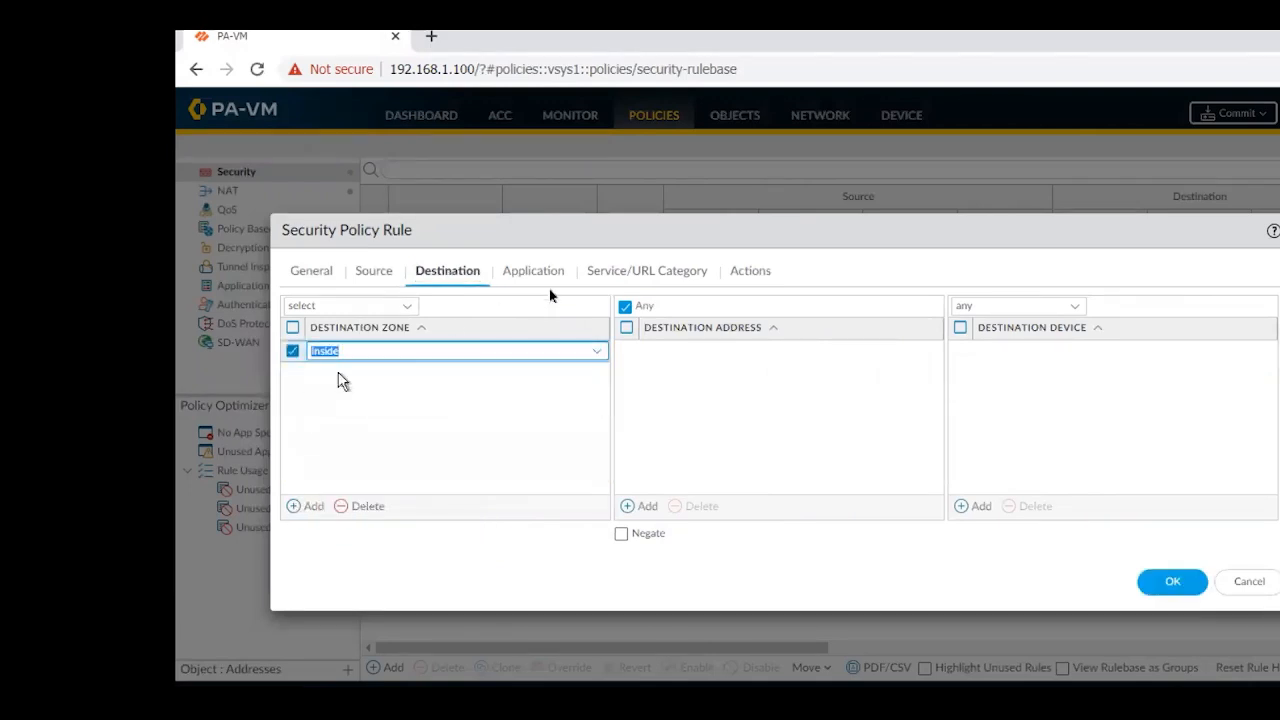
Assign individual security profiles to the rule, with Anti-Virus Profile for Antivirus and Allow SPYWARE for Anti-Spyware, and save the rule
left_click(750, 272)
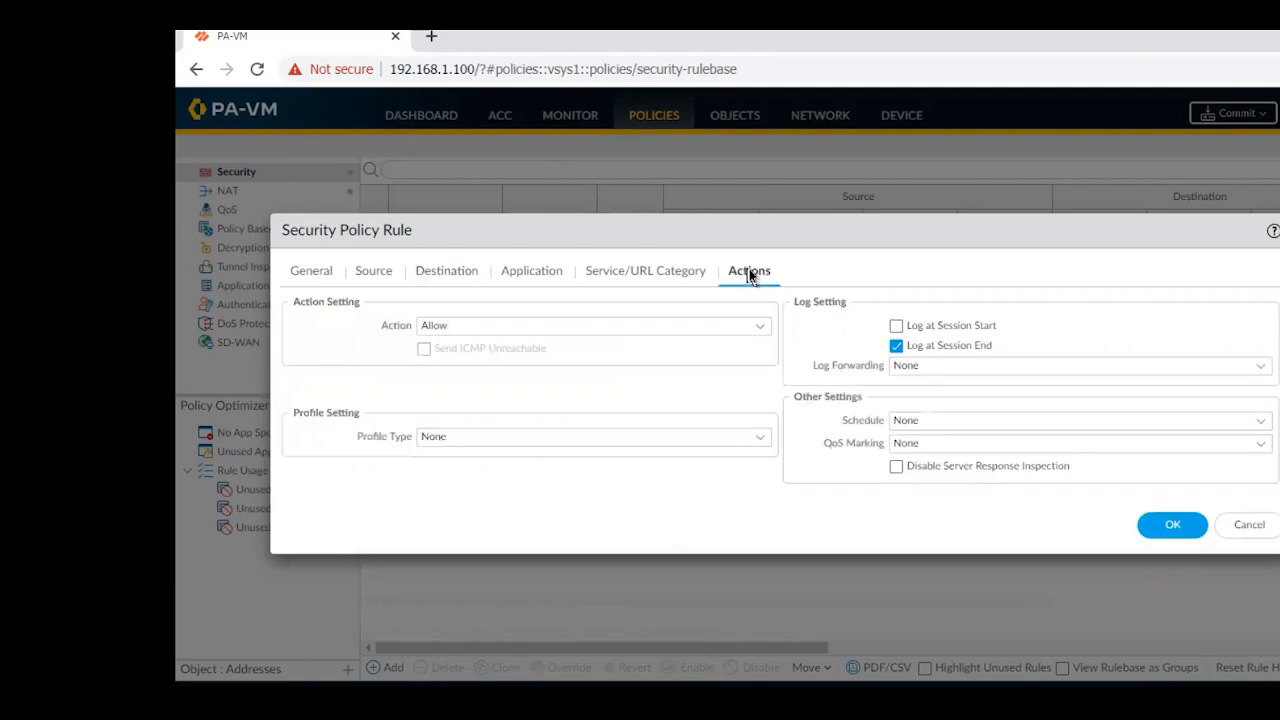
left_click(766, 441)
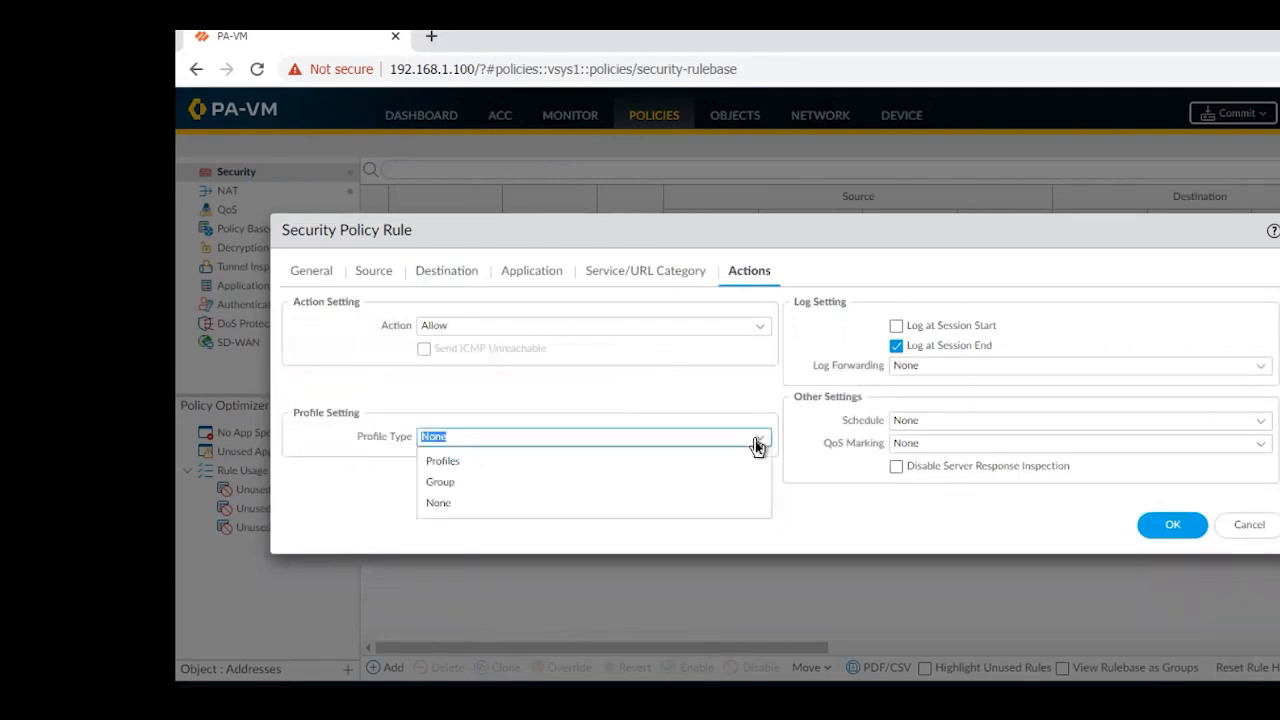
left_click(443, 462)
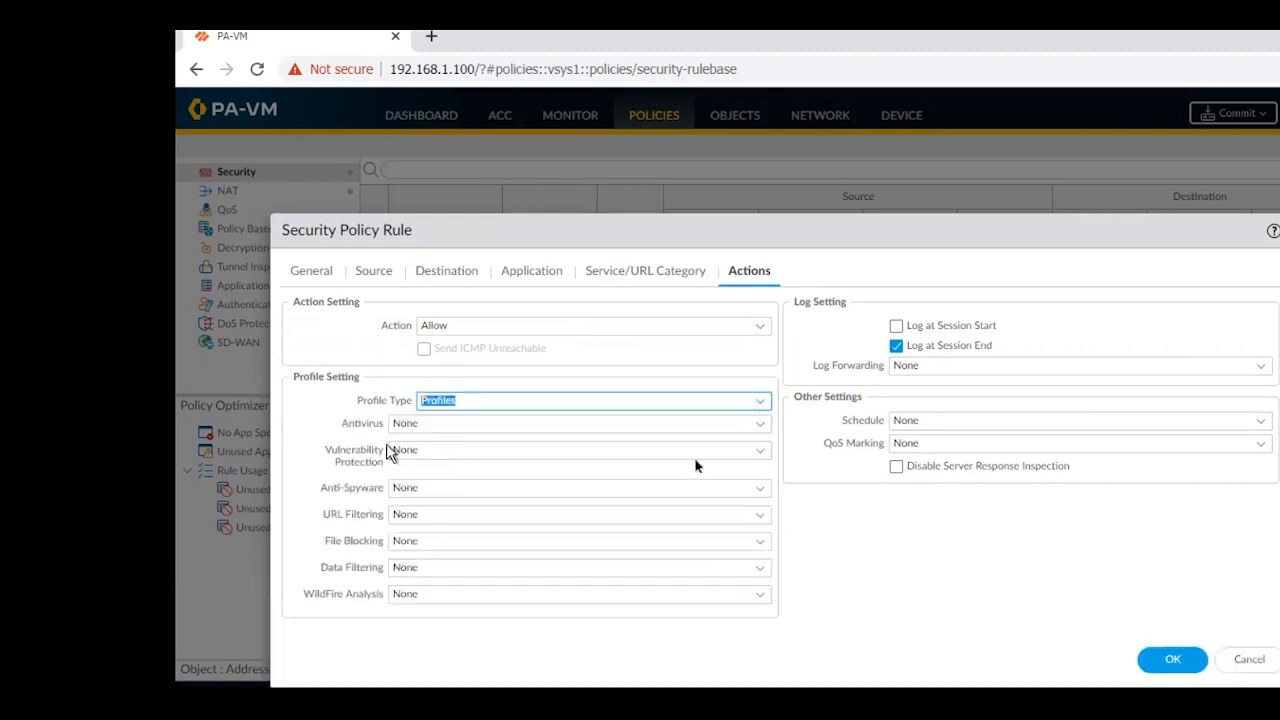
left_click(762, 428)
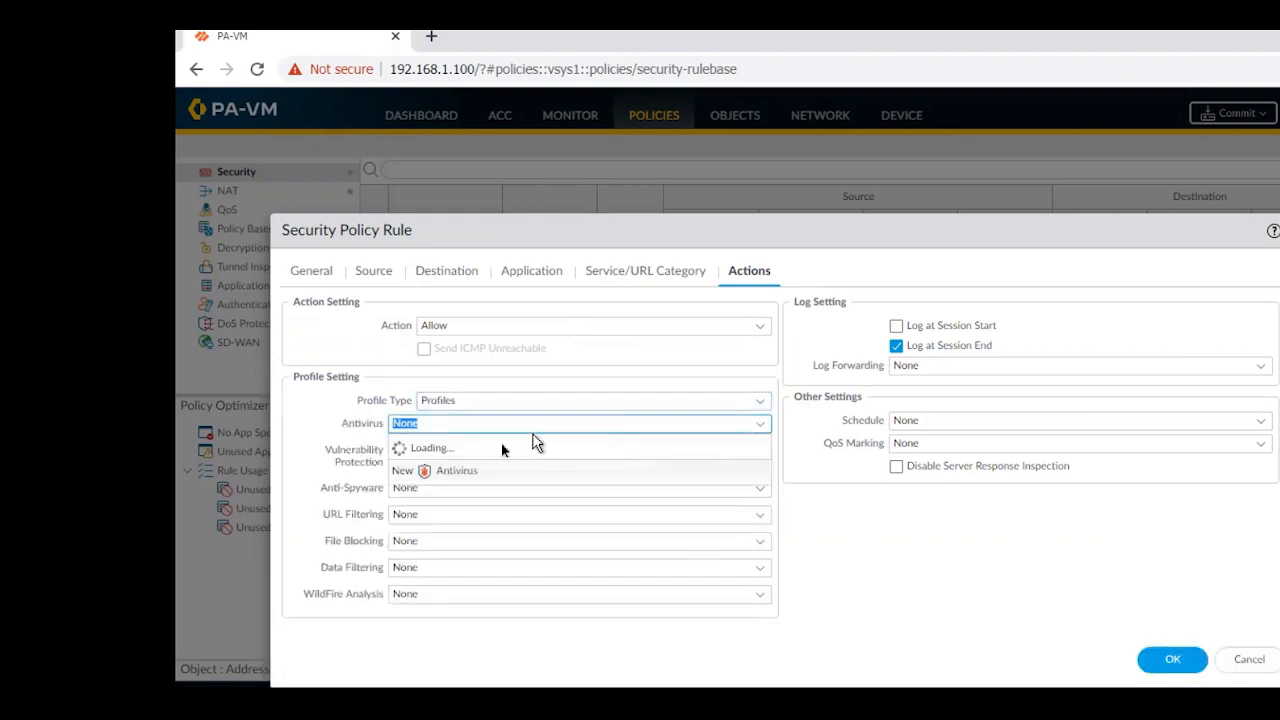
left_click(458, 477)
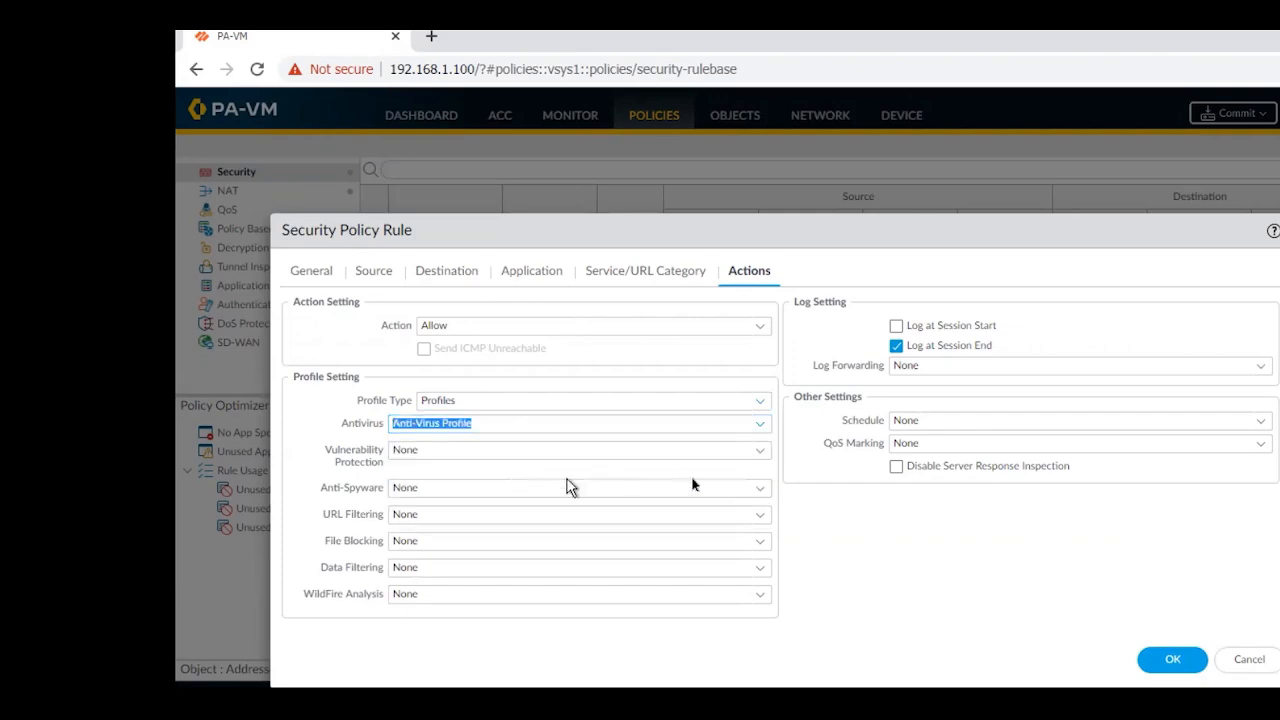
left_click(758, 487)
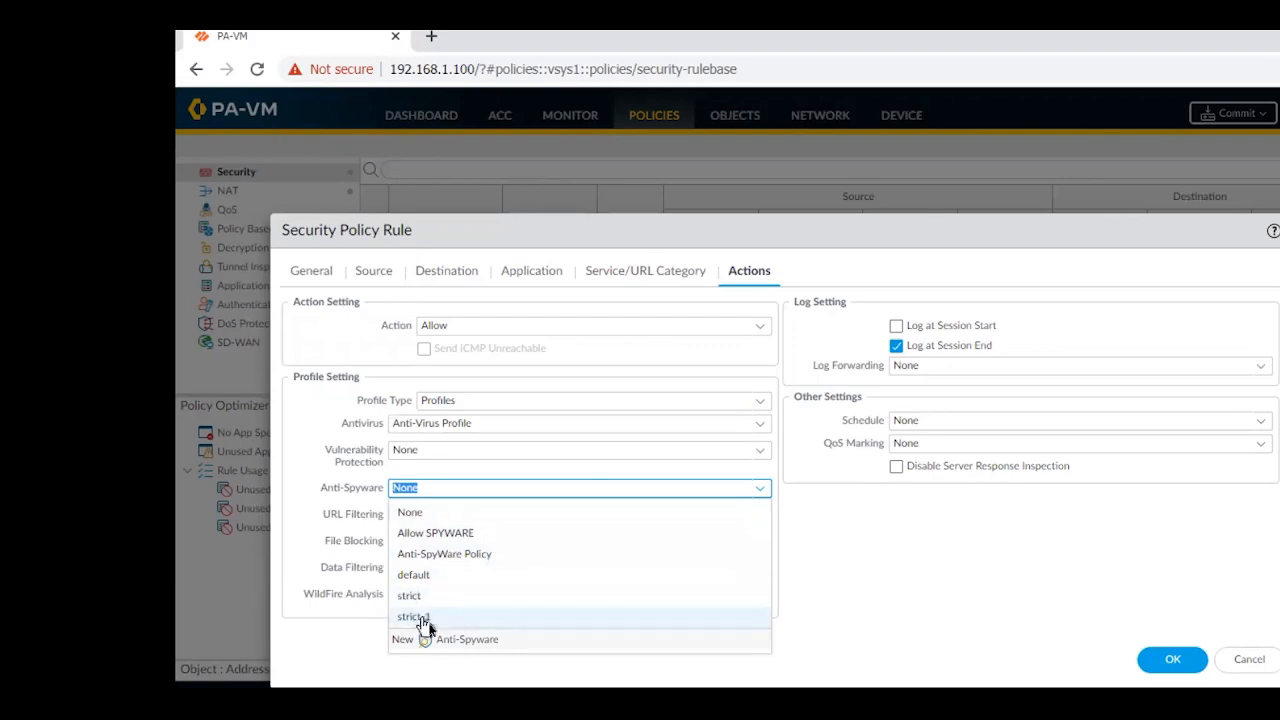
left_click(438, 533)
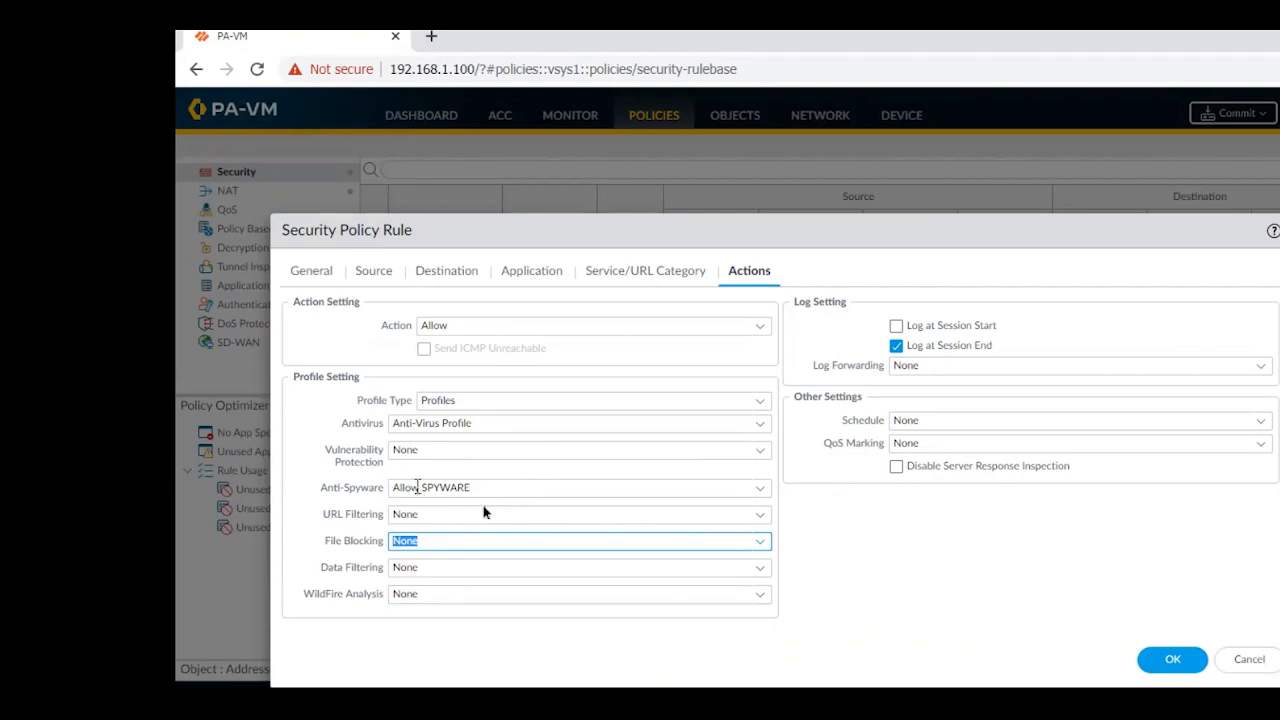
left_click(1163, 660)
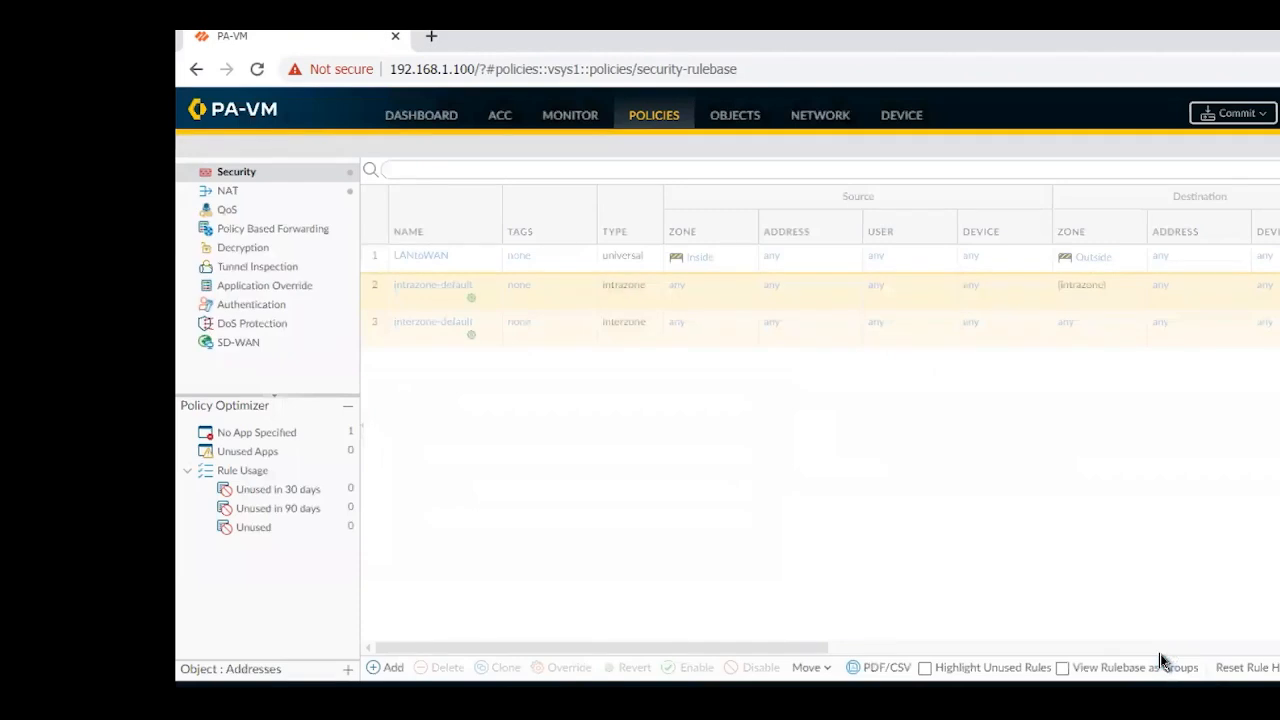
Return to the list of Anti-Spyware security profile objects
left_click(741, 120)
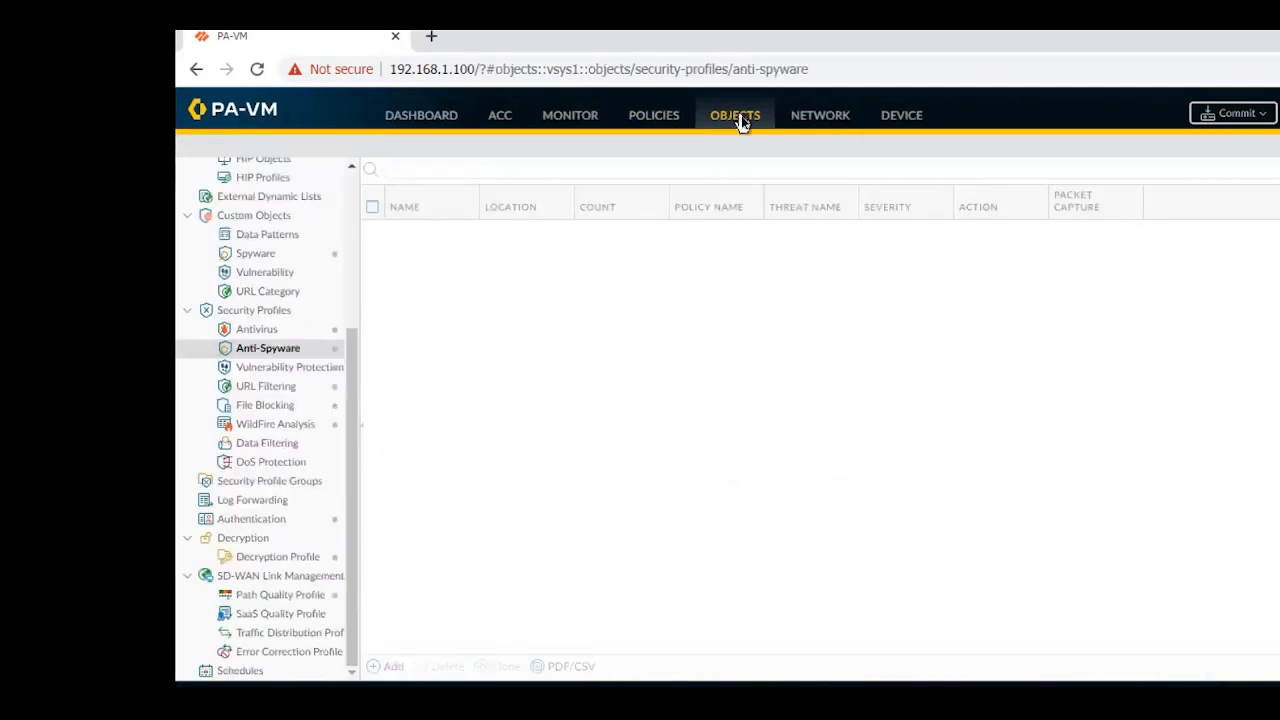